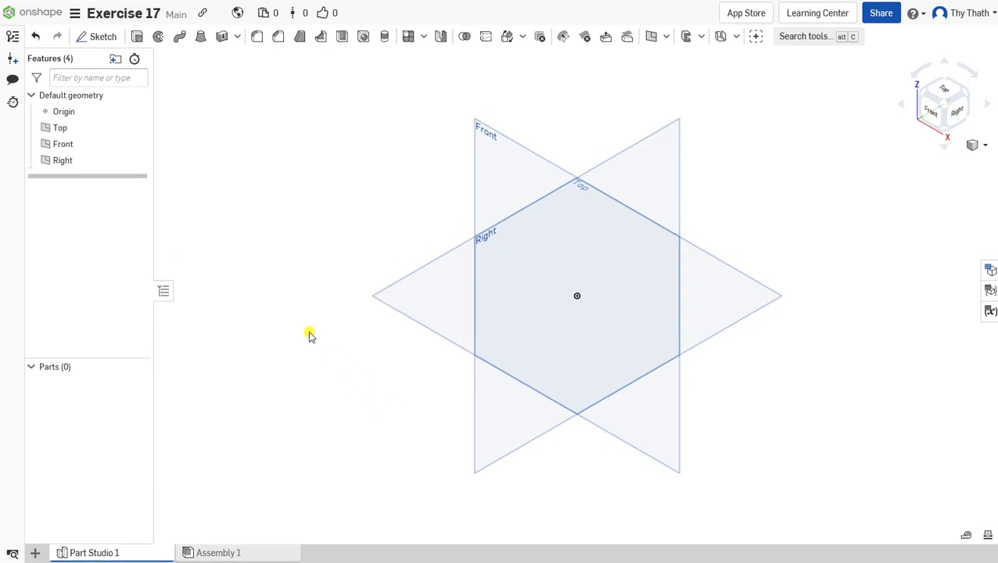
Step: Start a sketch on the Top plane and view it normal to the sketch plane
left_click(97, 37)
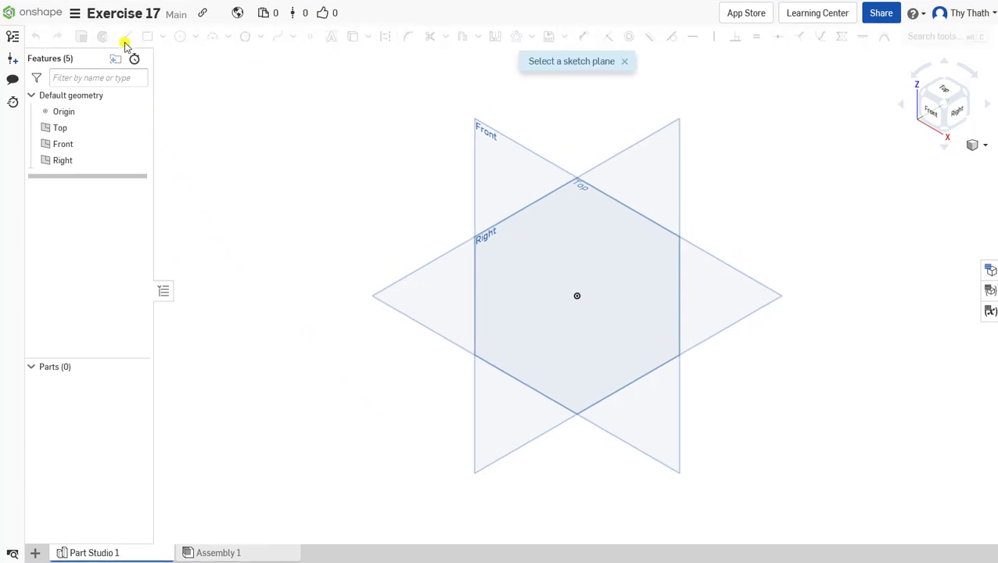
left_click(416, 294)
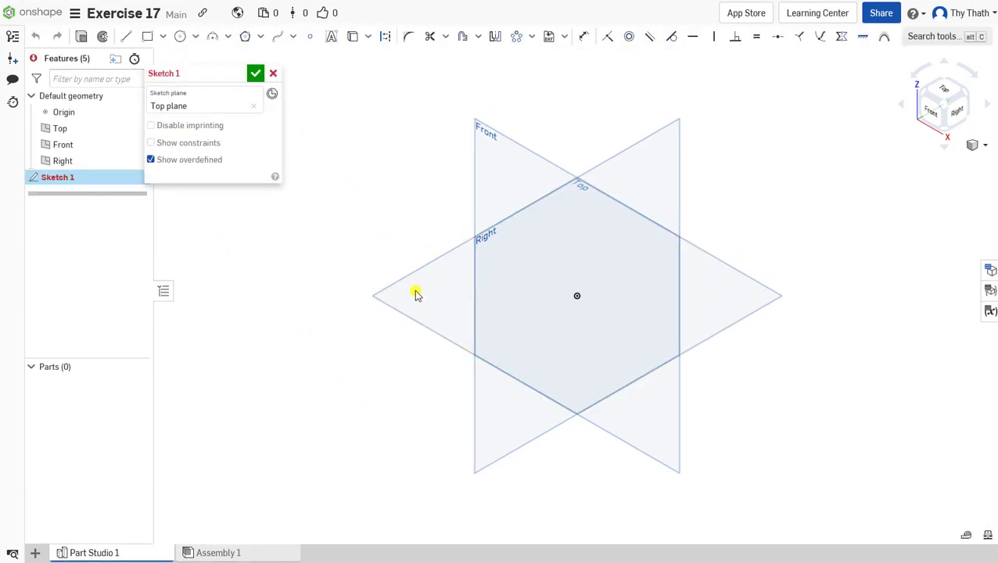
right_click(385, 227)
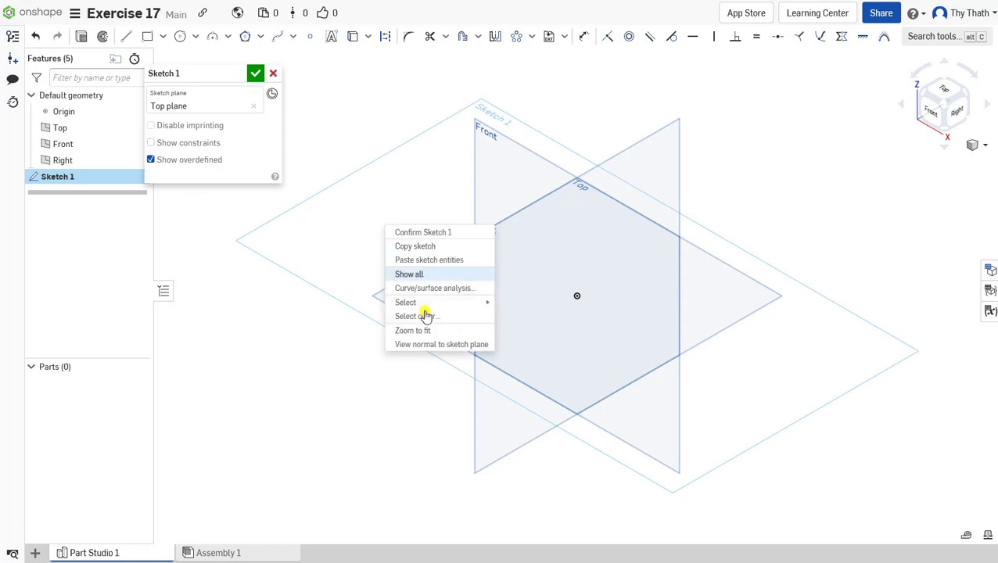
left_click(434, 345)
middle_click_drag(509, 279, 459, 273)
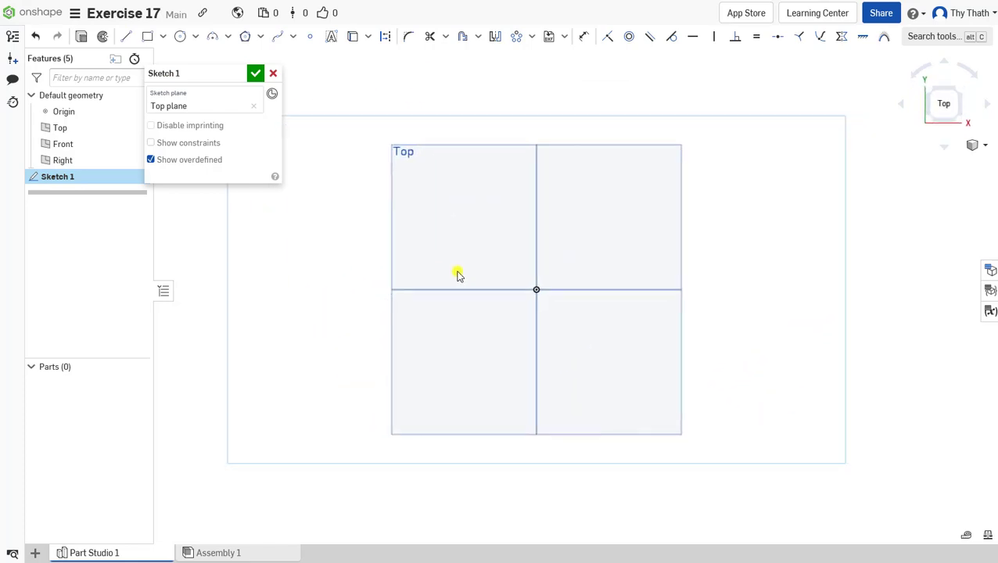
Step: Draw a circle centred on the origin with its diameter set to 75*2 (150 mm)
scroll(457, 271, "up", 1)
left_click(183, 37)
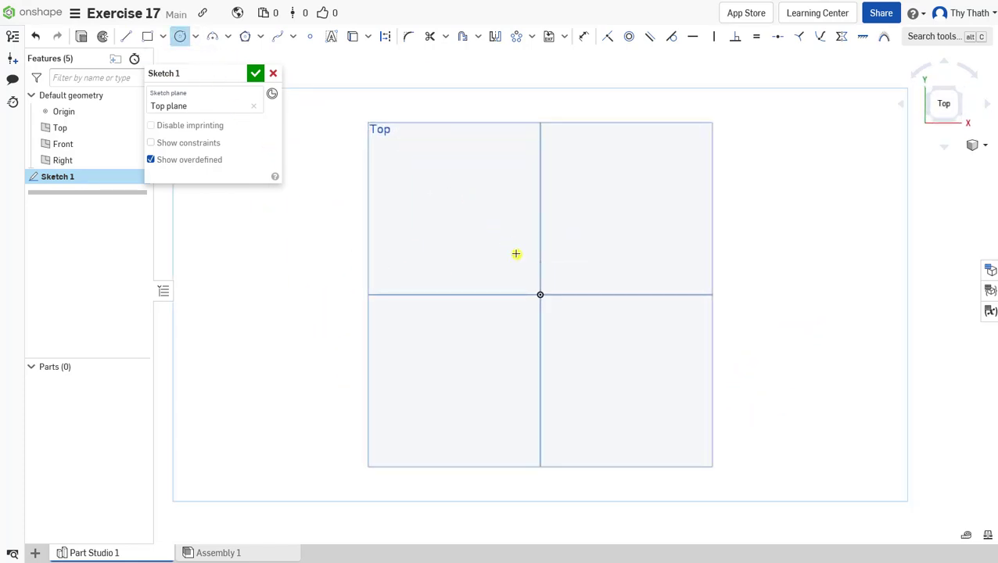
left_click(541, 295)
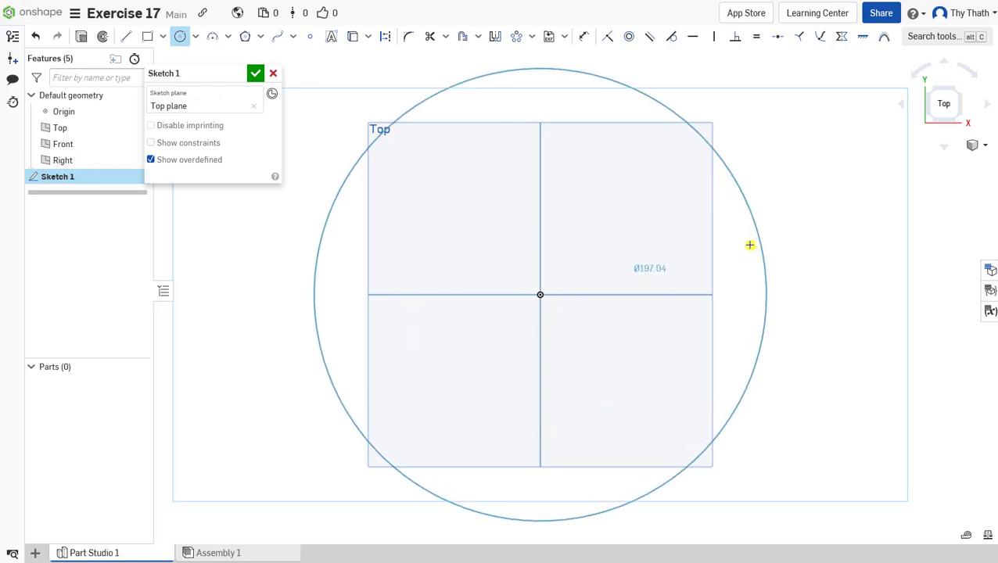
left_click(749, 247)
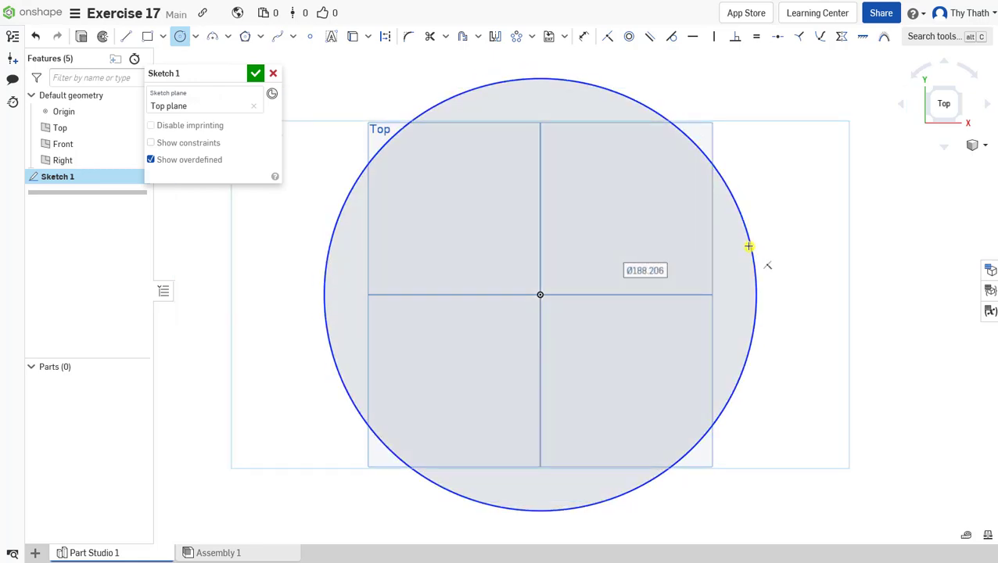
type("75*2")
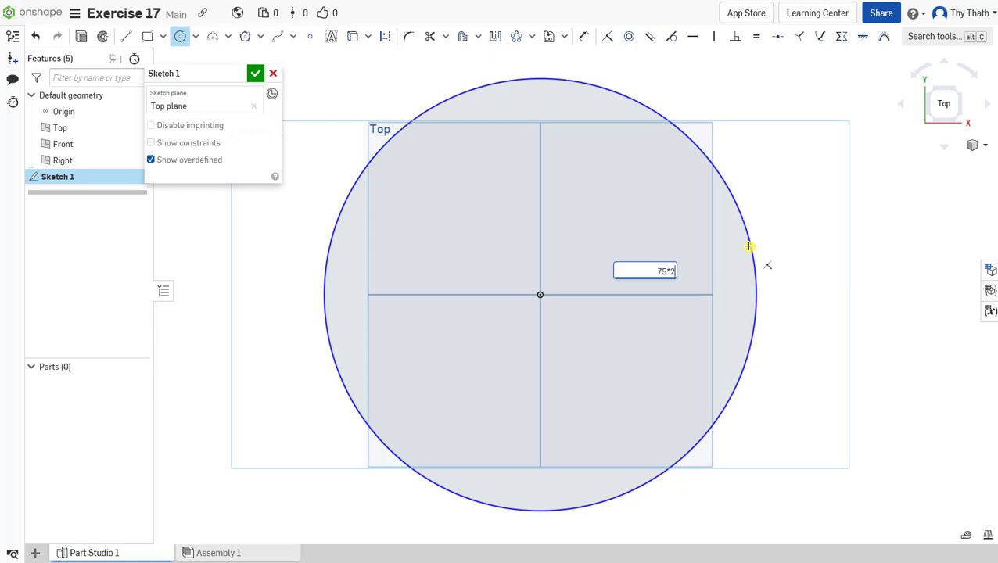
key("Return")
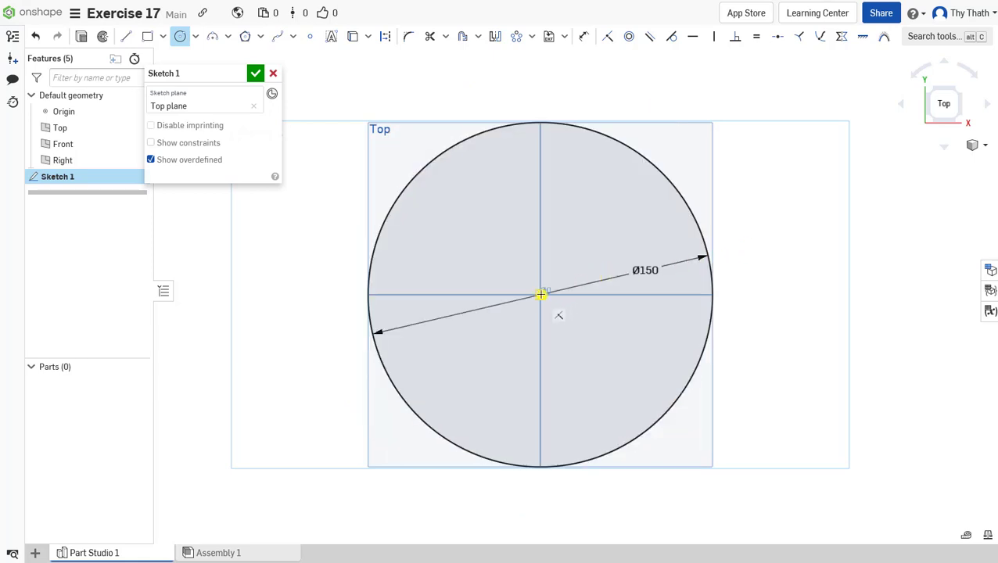
Step: Draw a second circle centred on the origin with a diameter of 110 mm
left_click(540, 294)
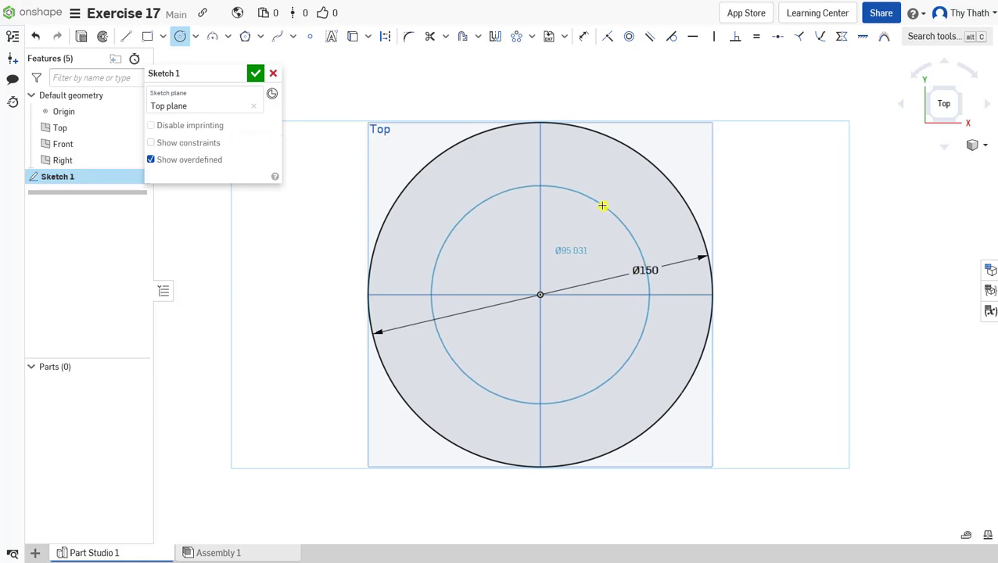
left_click(602, 206)
type("110")
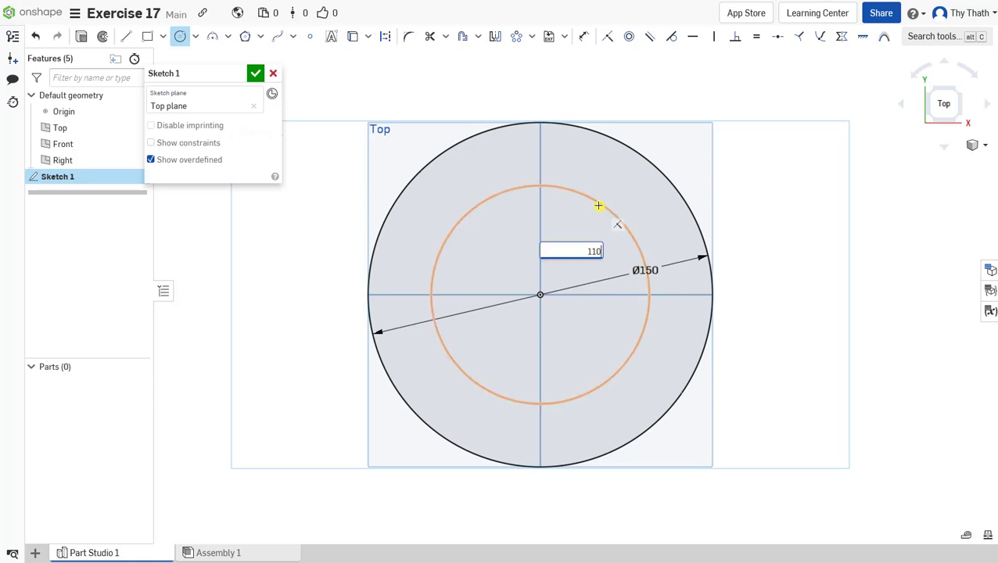
key("Return")
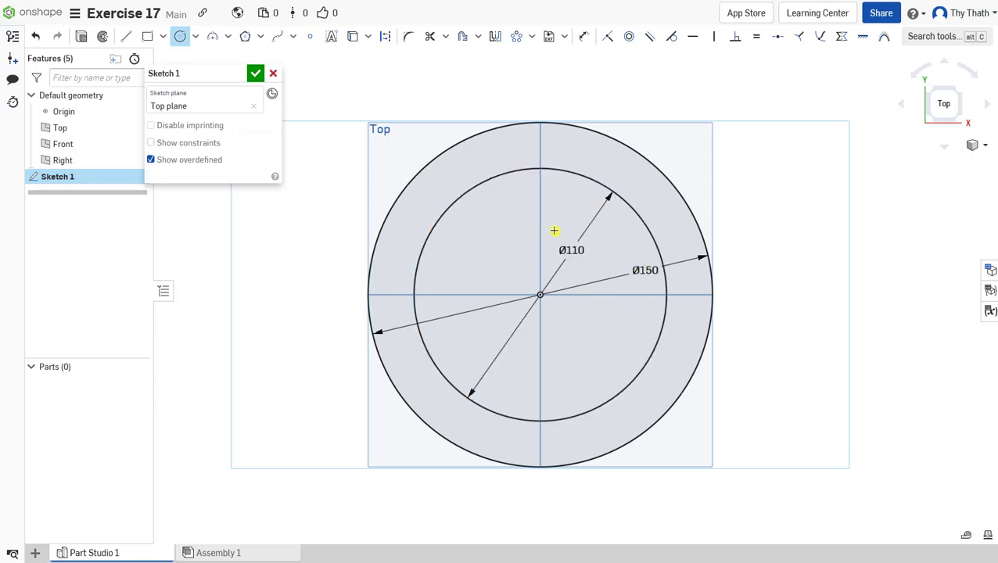
Step: Draw a third concentric circle at the origin with a diameter of 40 mm and leave the Circle tool
scroll(548, 249, "up", 3)
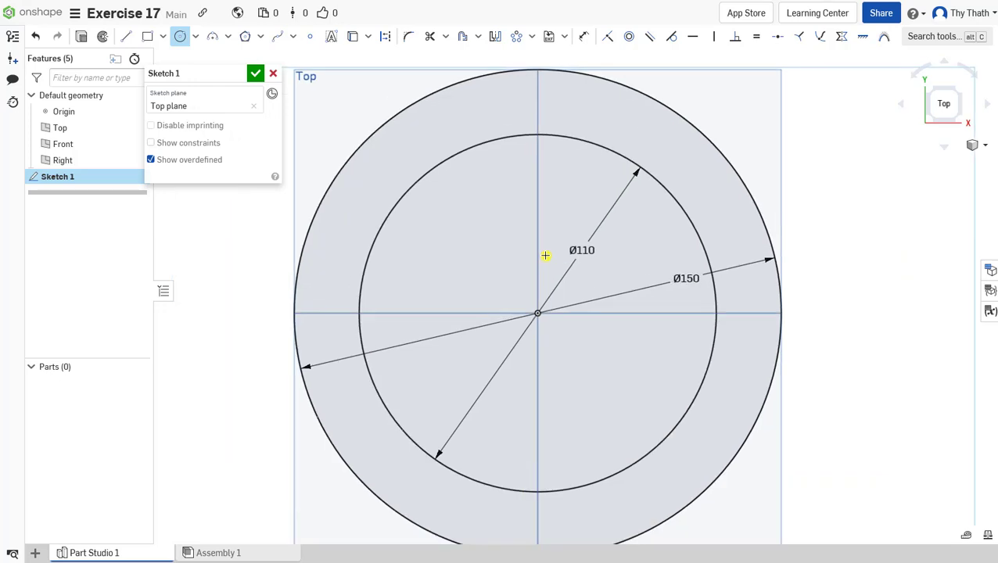
left_click(538, 313)
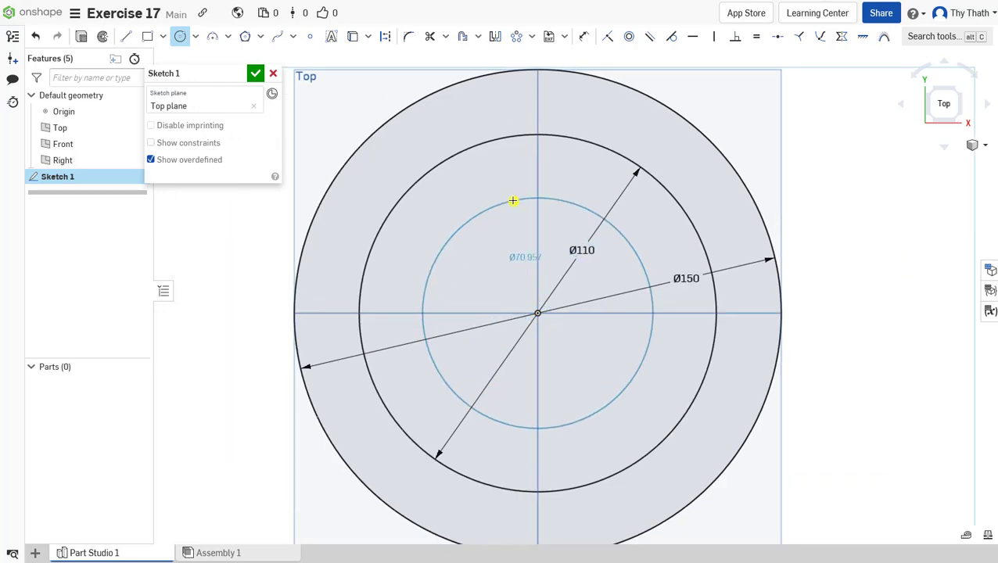
left_click(512, 201)
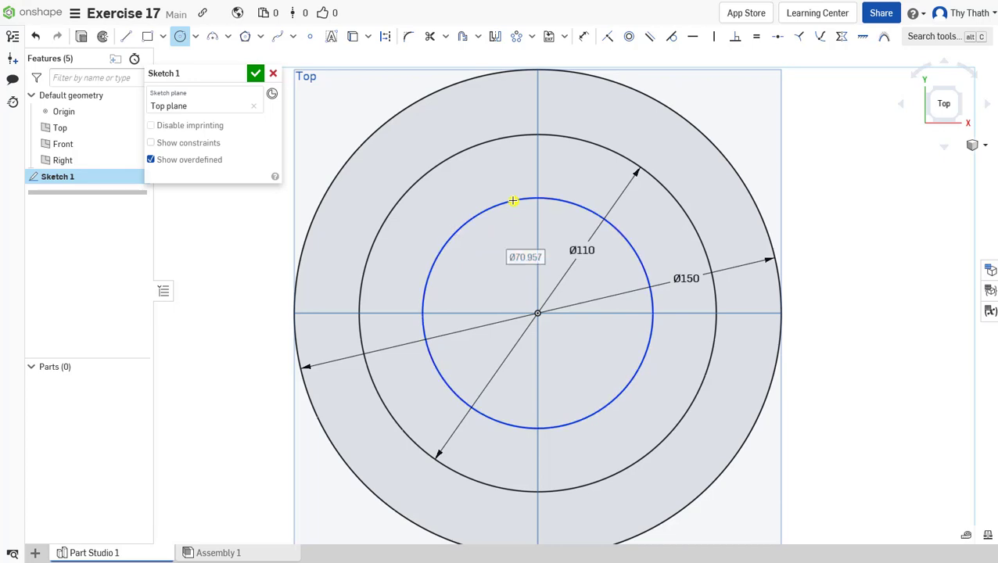
type("40")
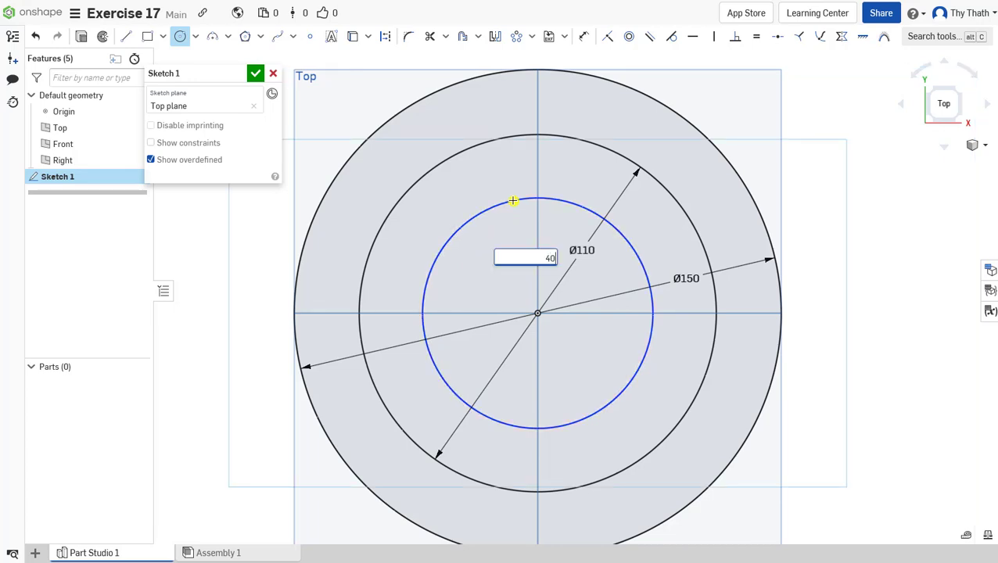
key("Return")
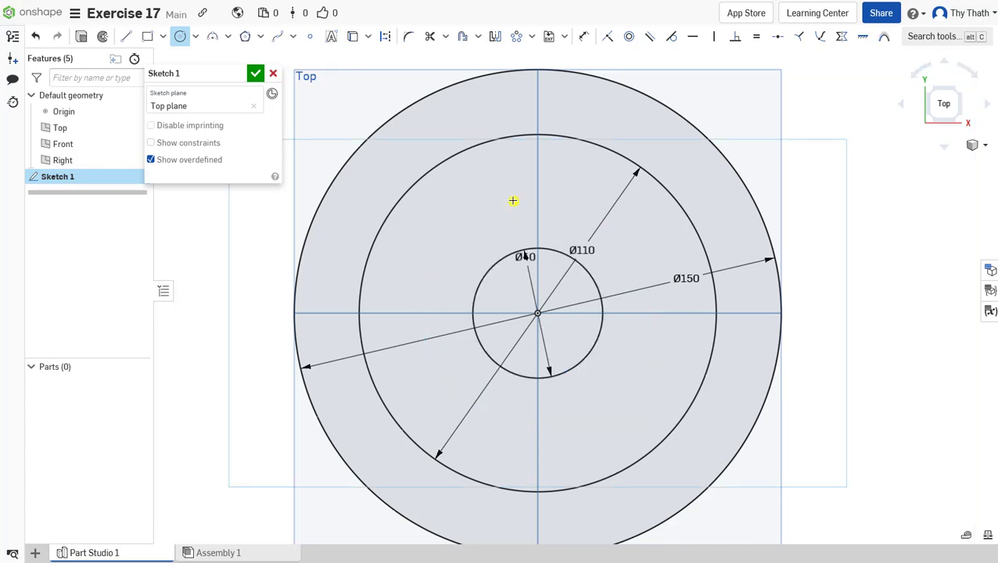
left_click(180, 36)
Step: Convert the 110 mm circle to construction geometry
scroll(504, 252, "down", 1)
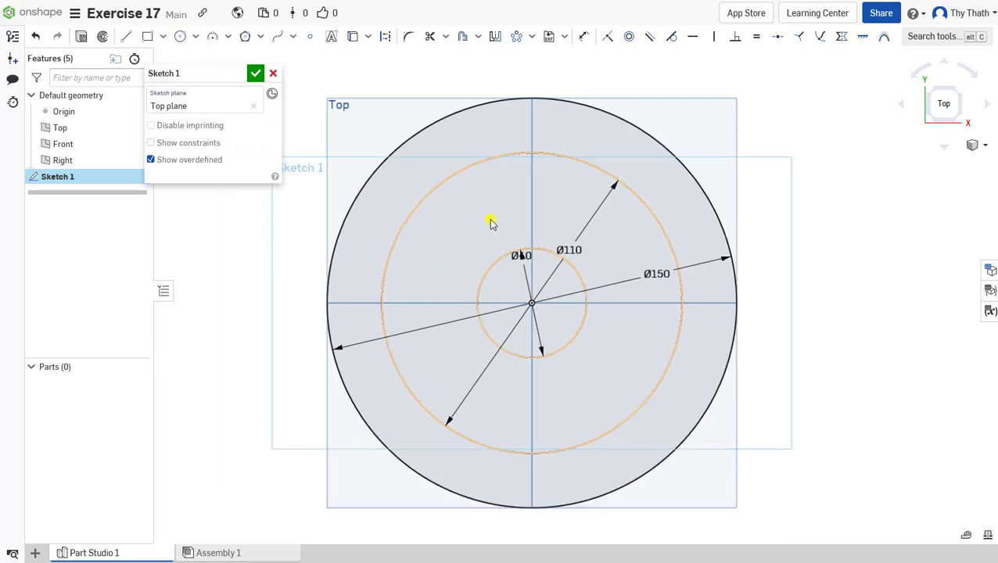
left_click(453, 176)
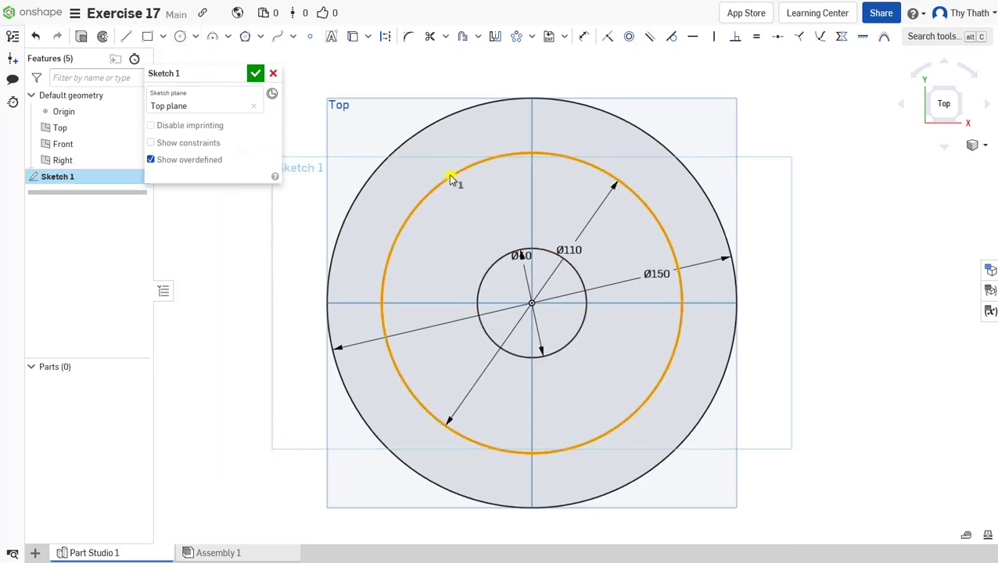
left_click(385, 38)
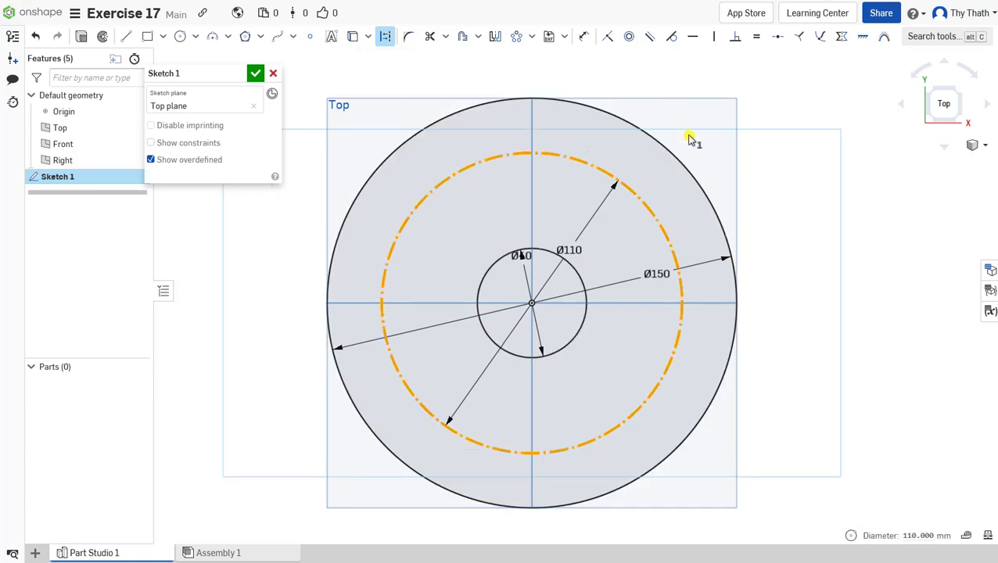
left_click(403, 63)
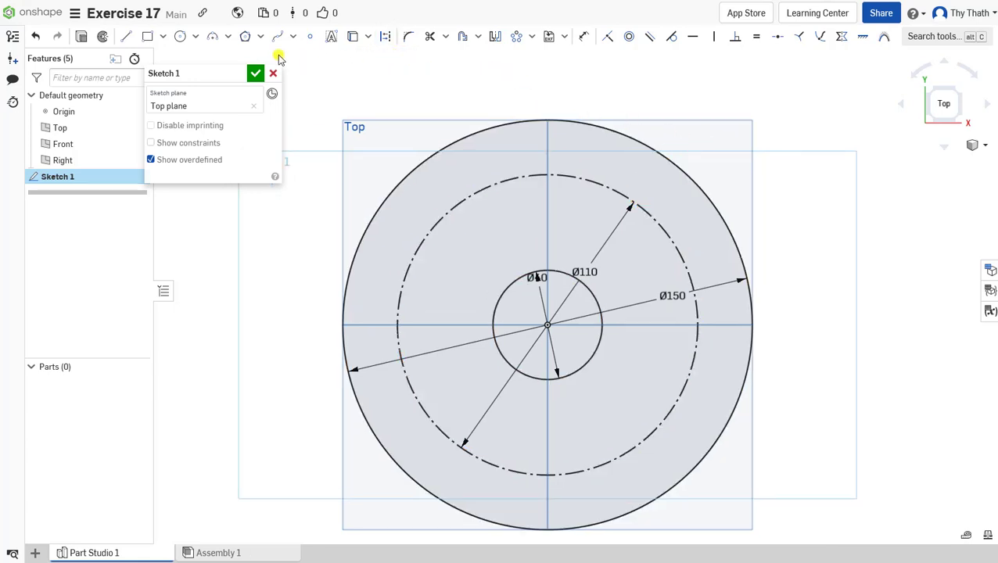
Step: Draw a 20 mm diameter circle centred on the construction circle directly above the origin, and constrain its centre vertical to the origin
left_click(180, 37)
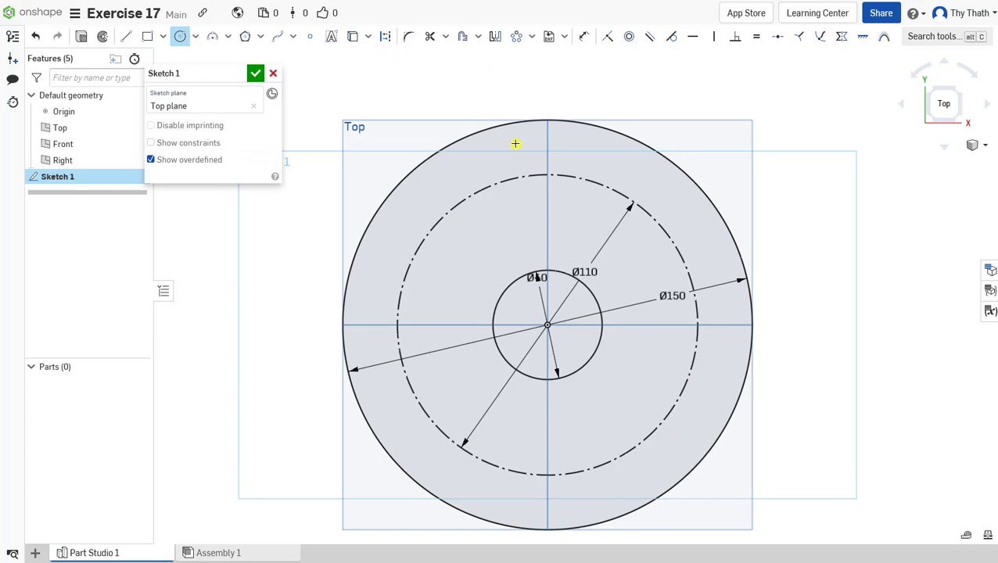
left_click(548, 174)
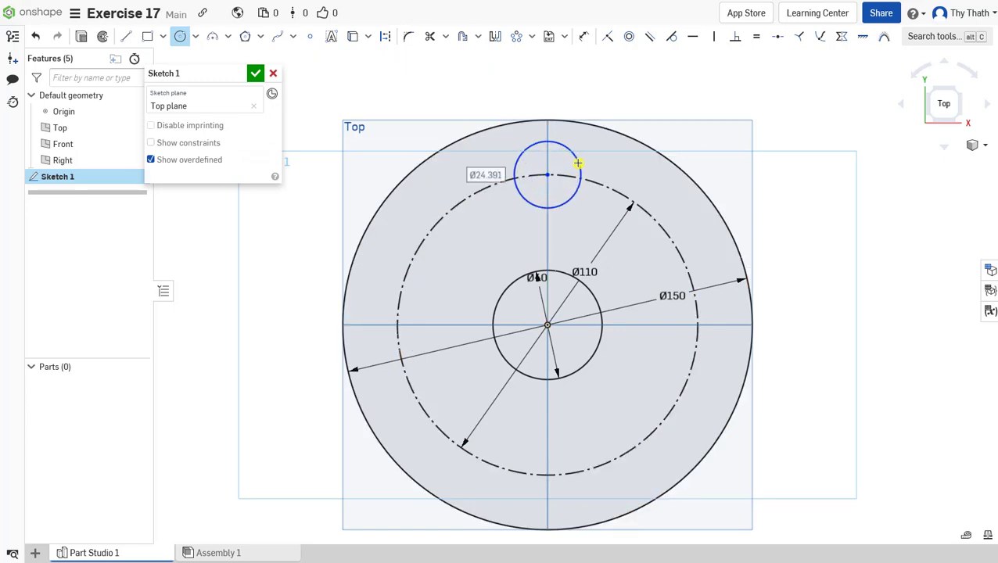
left_click(577, 162)
type("2")
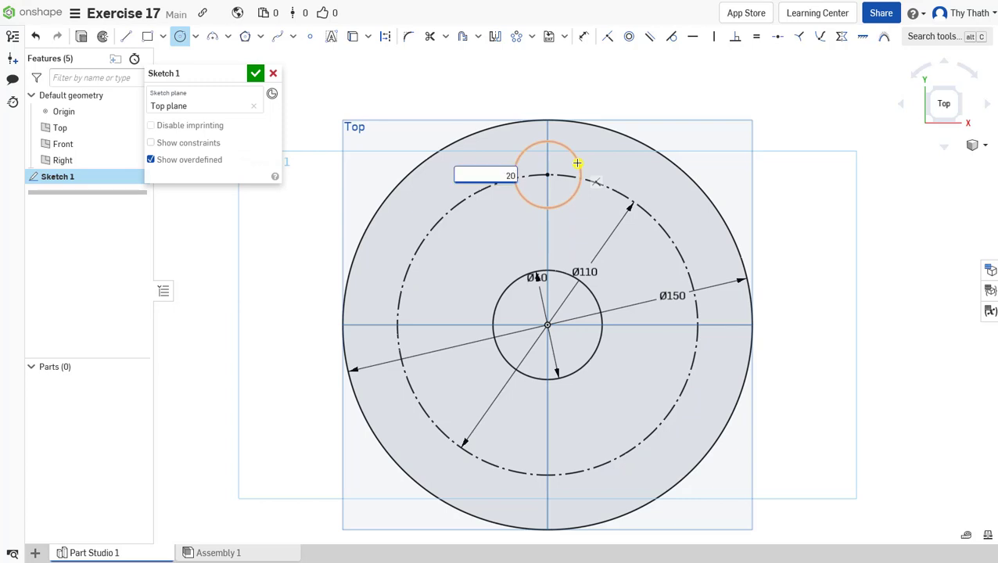
type("0")
key("Return")
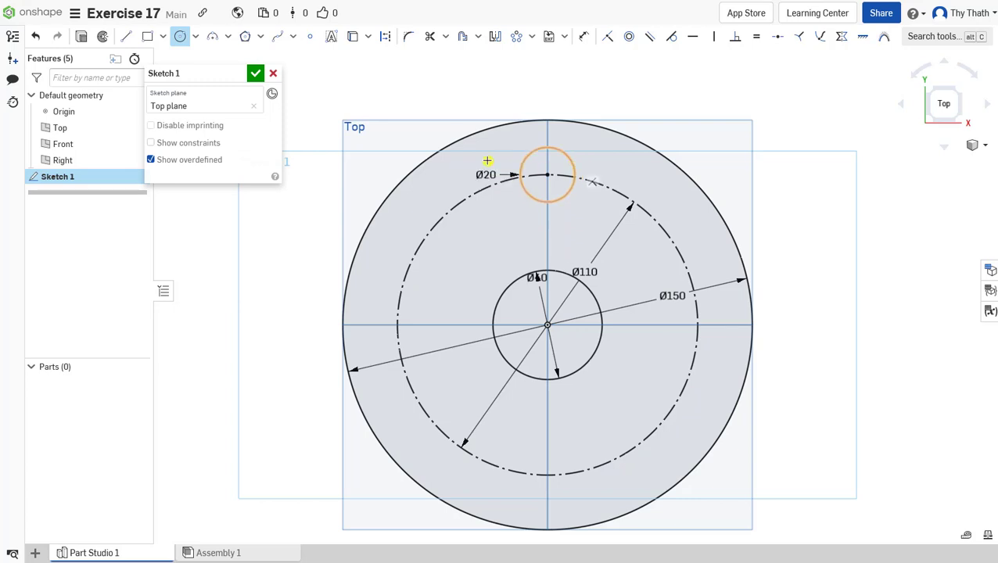
left_click(181, 36)
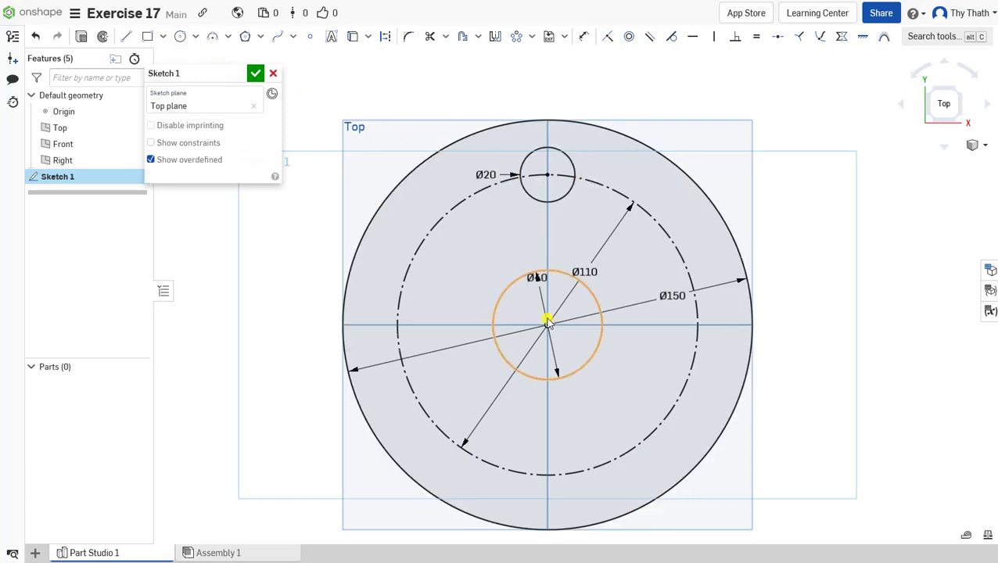
left_click(547, 175)
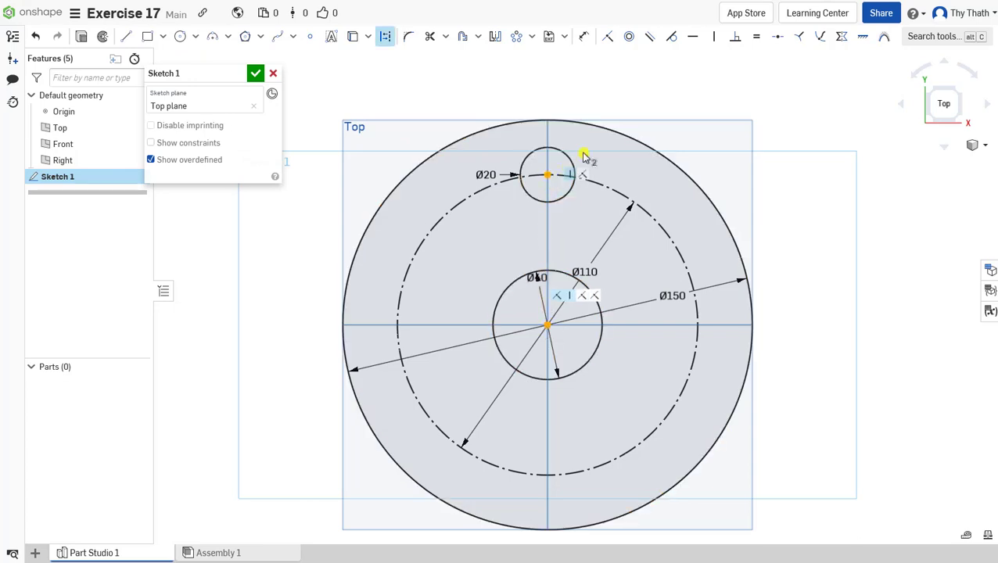
left_click(714, 36)
Step: Create a circular pattern of the 20 mm circle around the origin with 5 instances
scroll(636, 176, "down", 2)
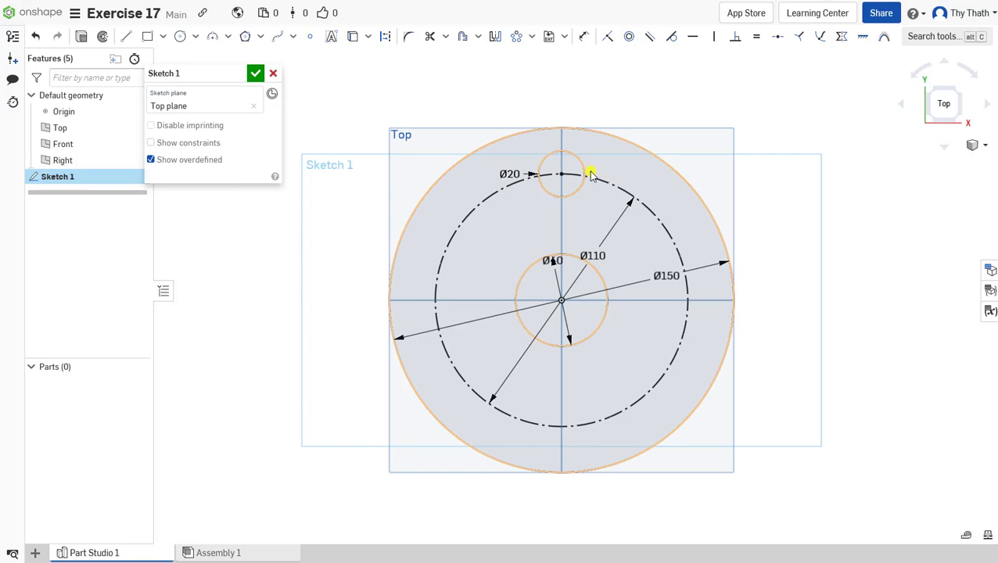
scroll(591, 175, "up", 2)
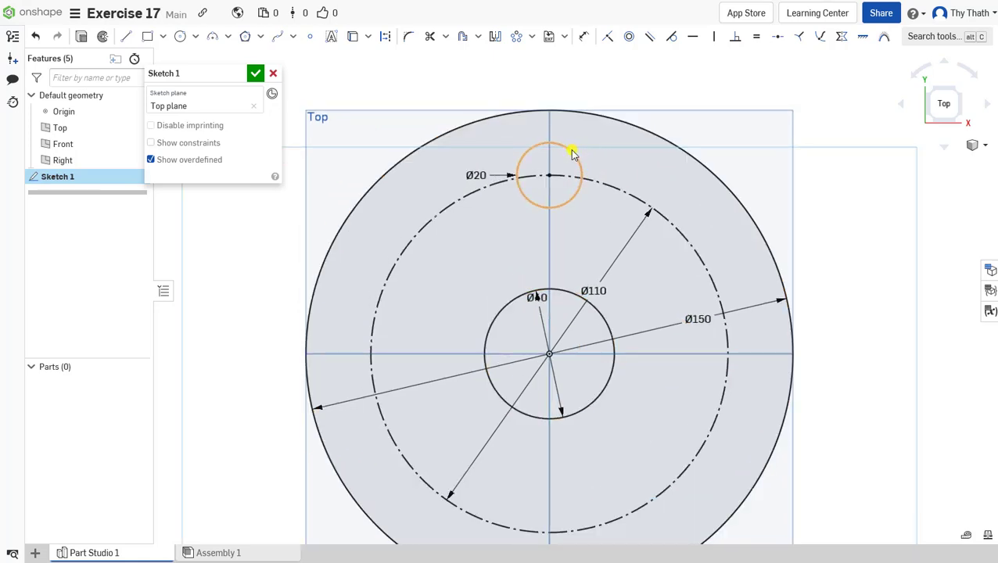
left_click(571, 156)
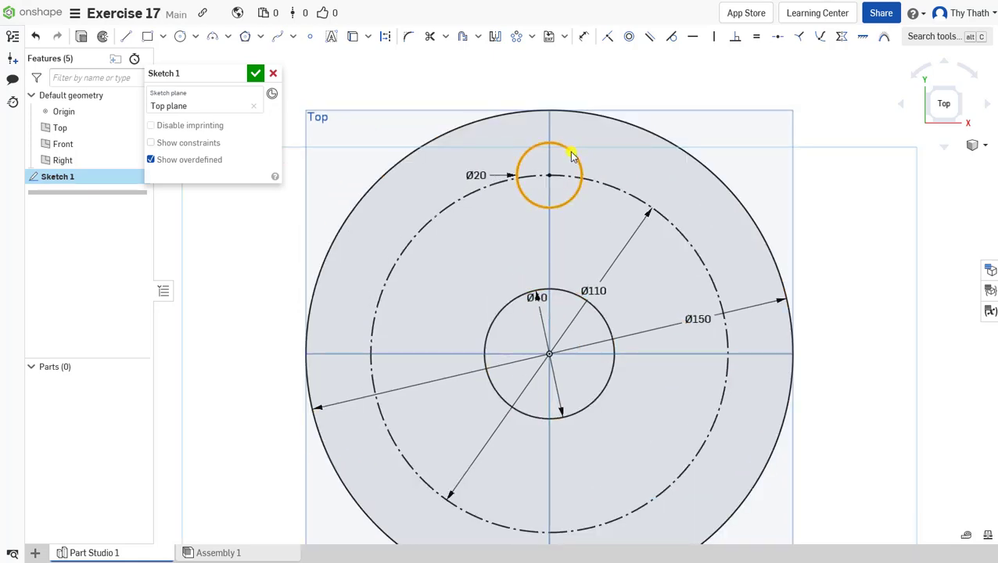
left_click(531, 39)
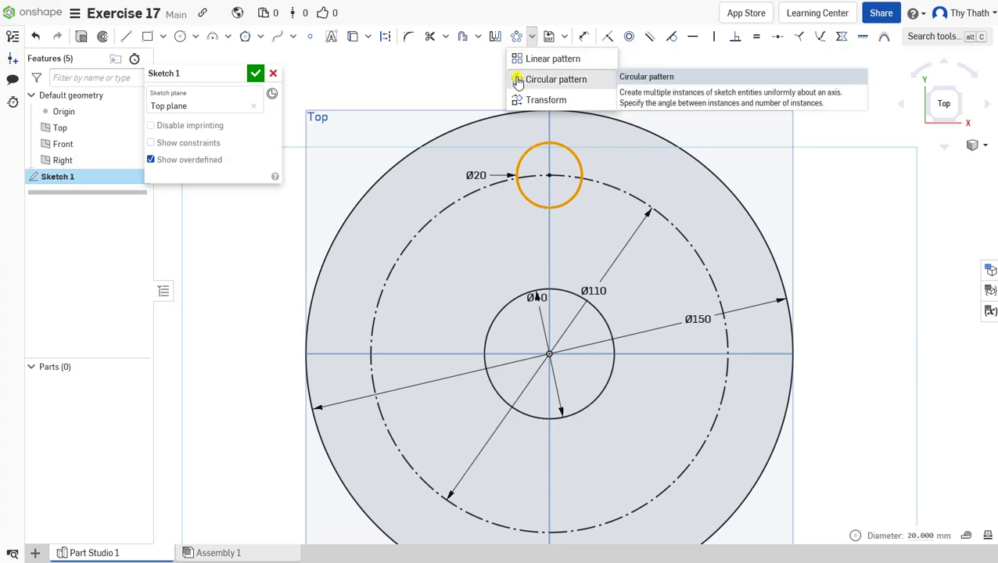
left_click(517, 81)
scroll(556, 223, "down", 2)
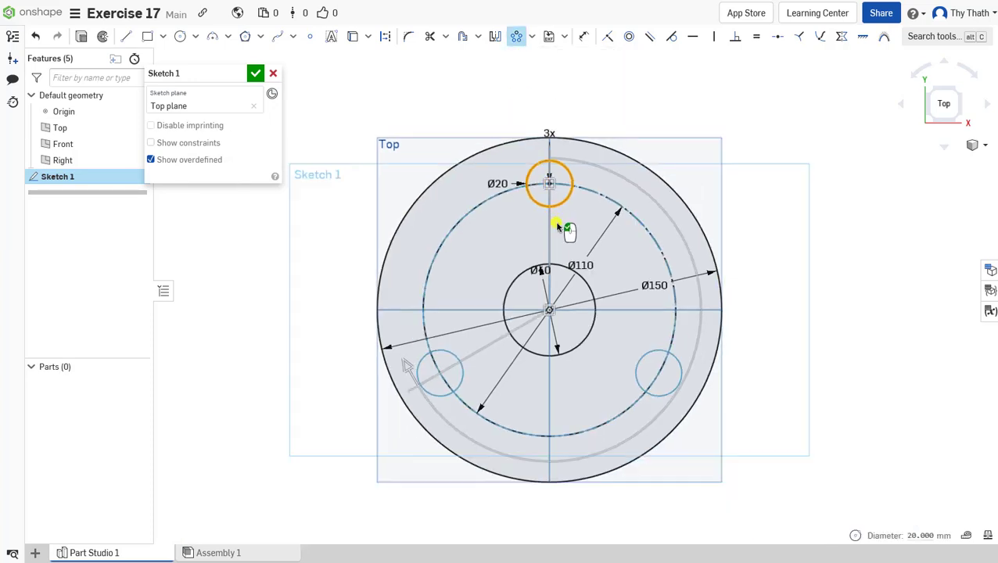
left_click(549, 133)
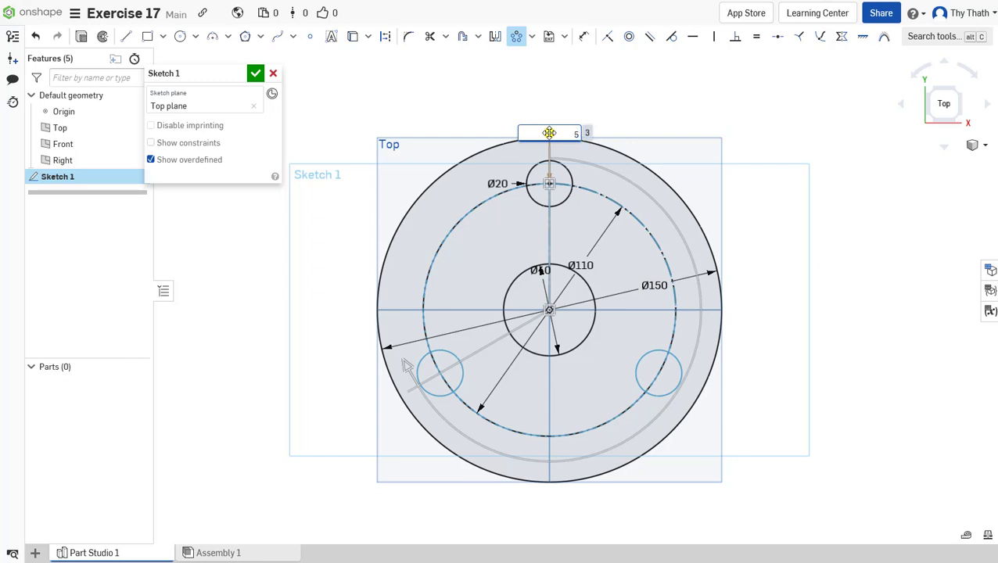
type("5")
key("Return")
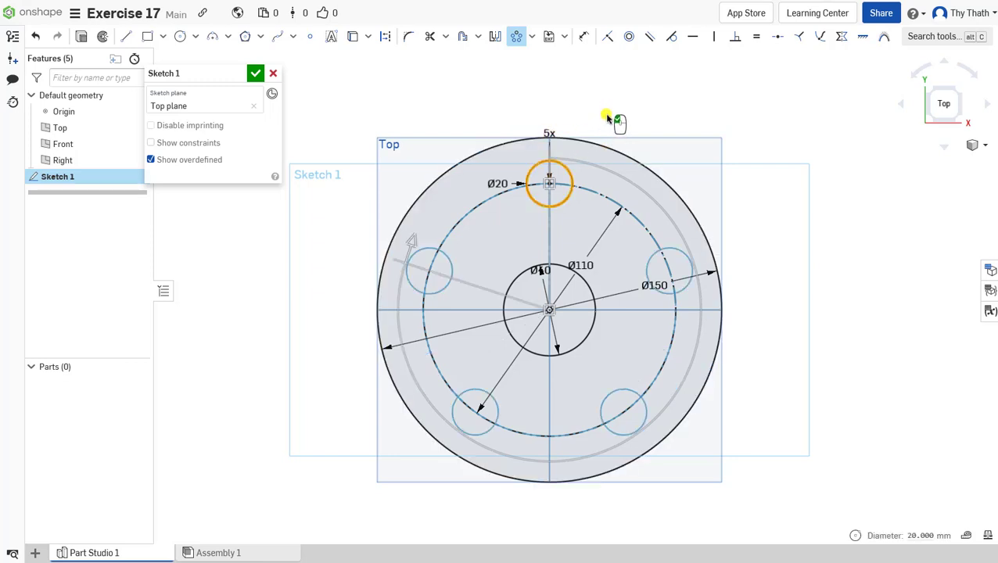
left_click(609, 113)
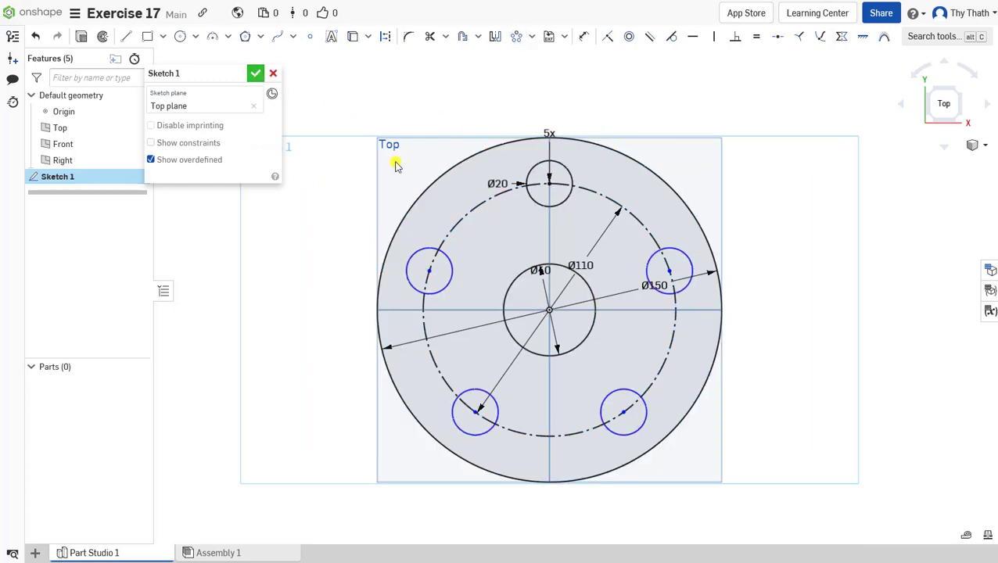
Step: Finish the disc sketch and hide the Top, Front and Right default planes
right_click_drag(683, 177, 674, 169)
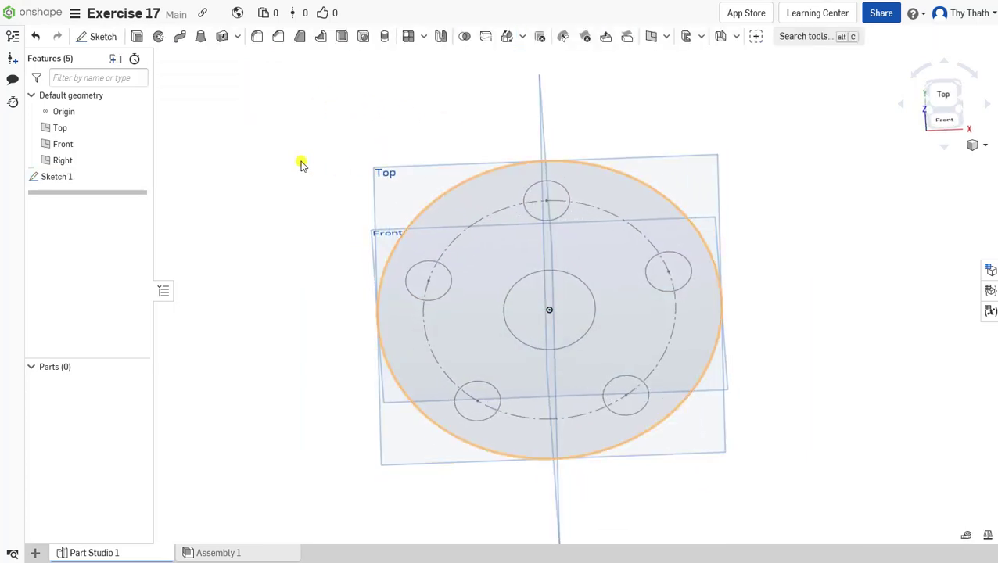
left_click(137, 128)
left_click(137, 144)
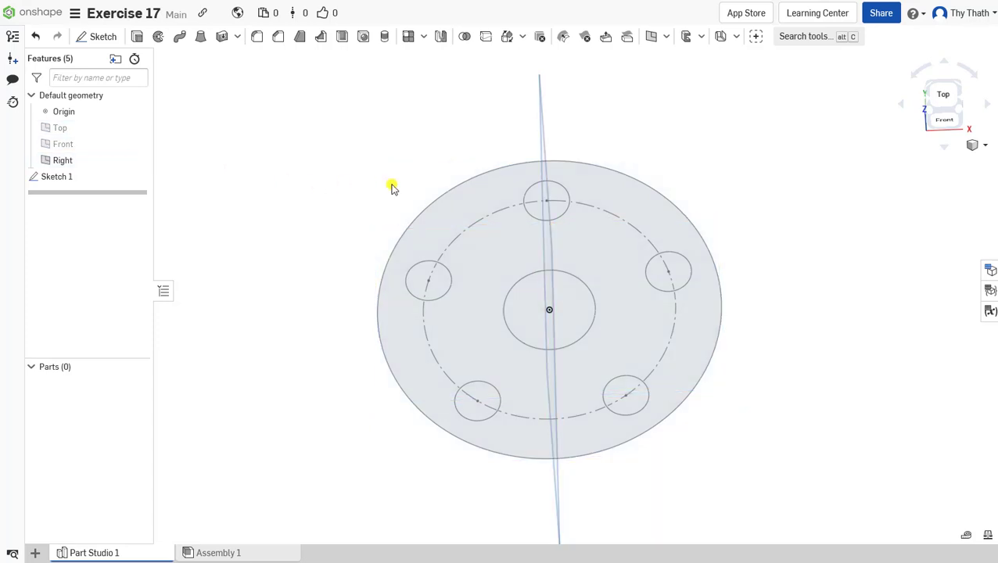
Step: Extrude the disc region of the sketch, without its holes, as a new solid with a depth of 10 mm
left_click(618, 266)
left_click(137, 38)
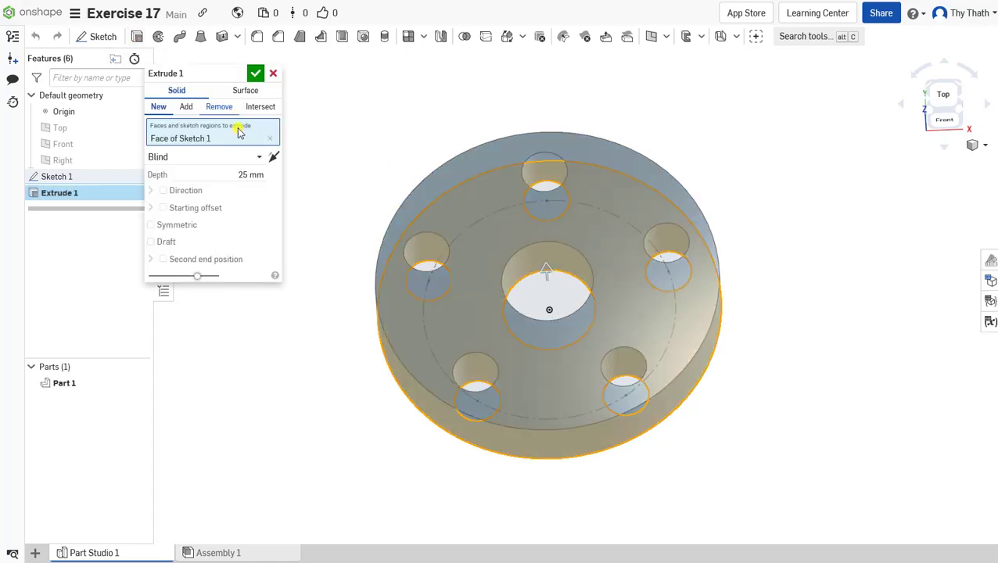
left_click(236, 175)
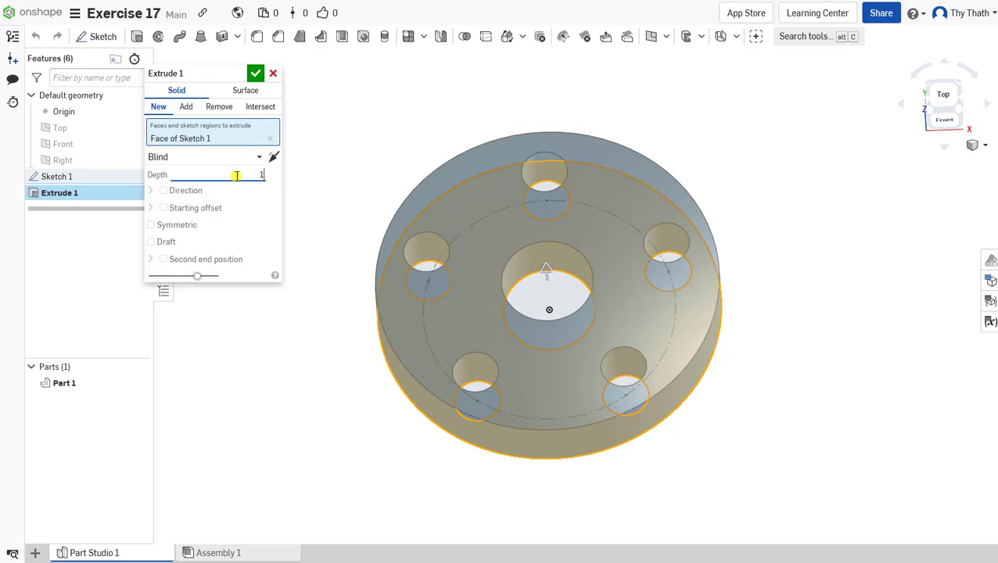
type("10")
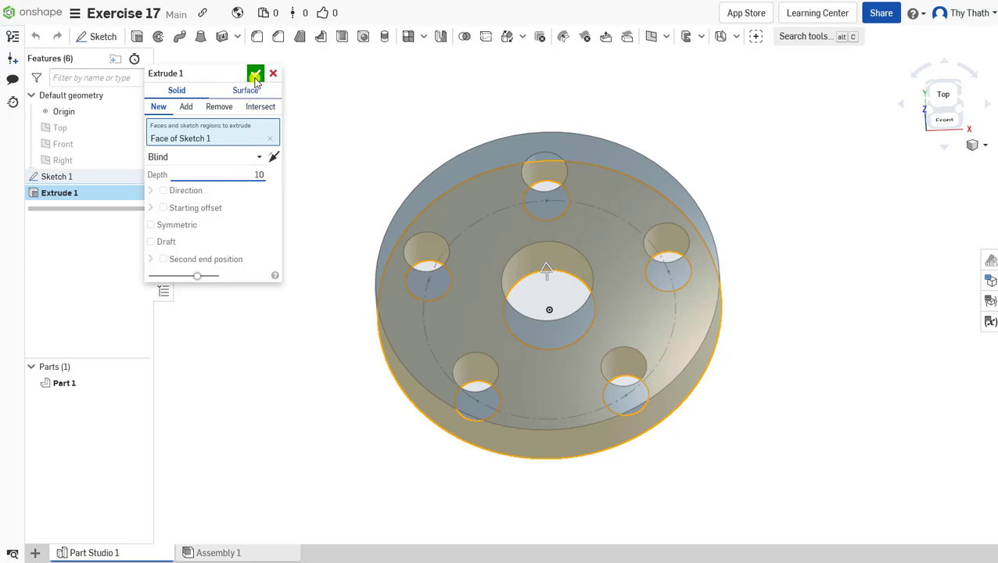
left_click(256, 74)
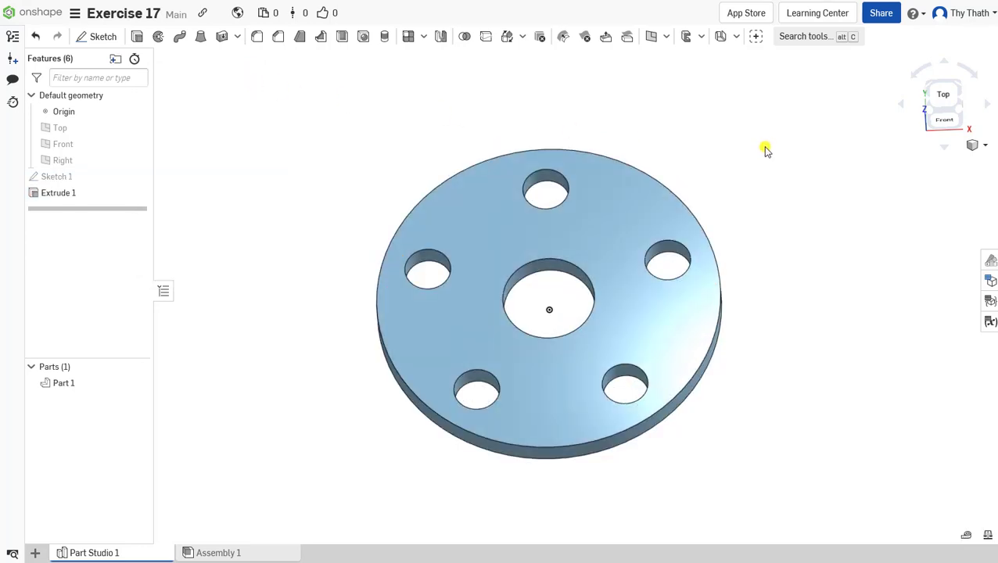
Step: Sketch a 50 mm diameter circle centred on the origin on the disc's upper face and finish the sketch
right_click_drag(765, 149, 760, 160)
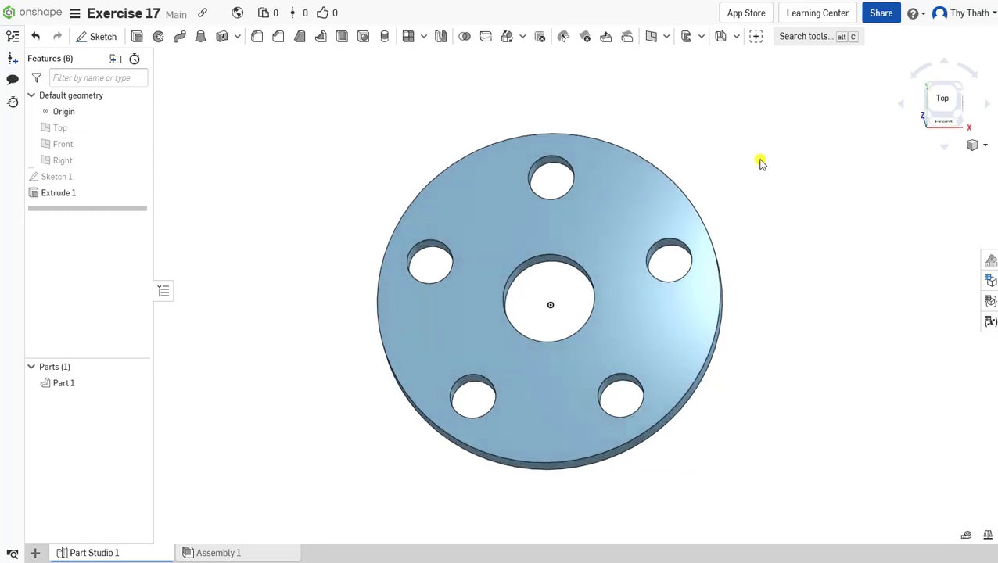
right_click(606, 222)
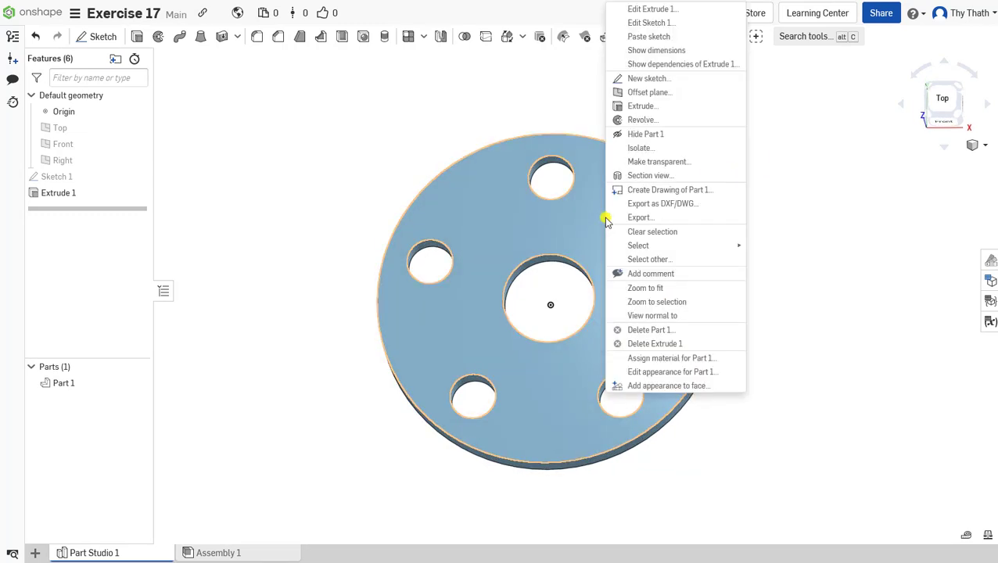
left_click(641, 81)
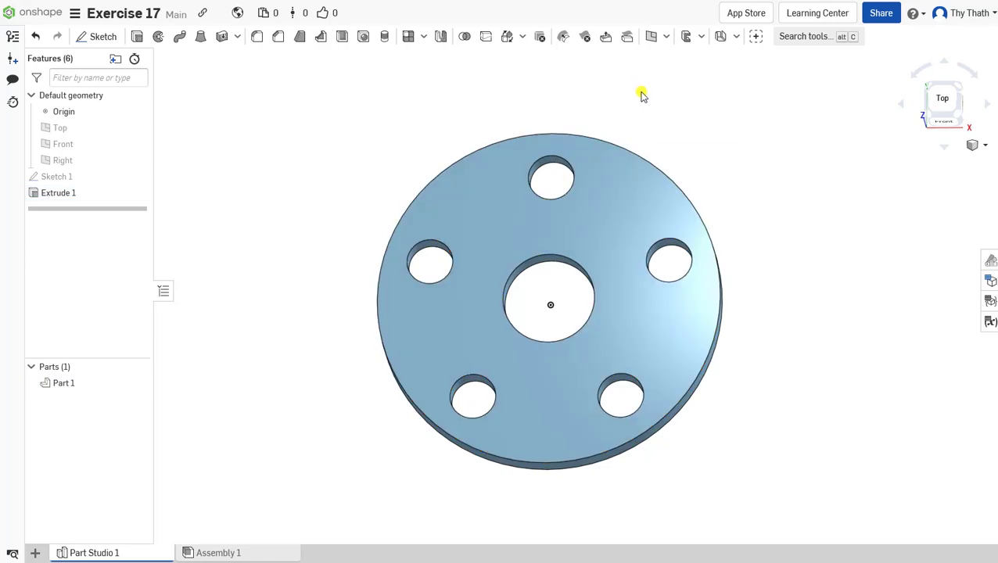
right_click(718, 176)
left_click(774, 293)
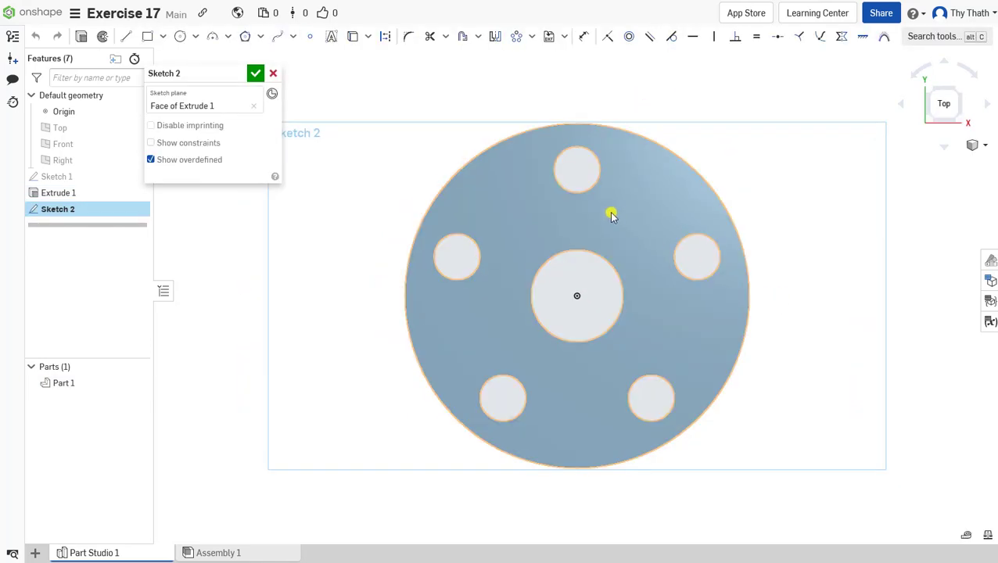
left_click(180, 36)
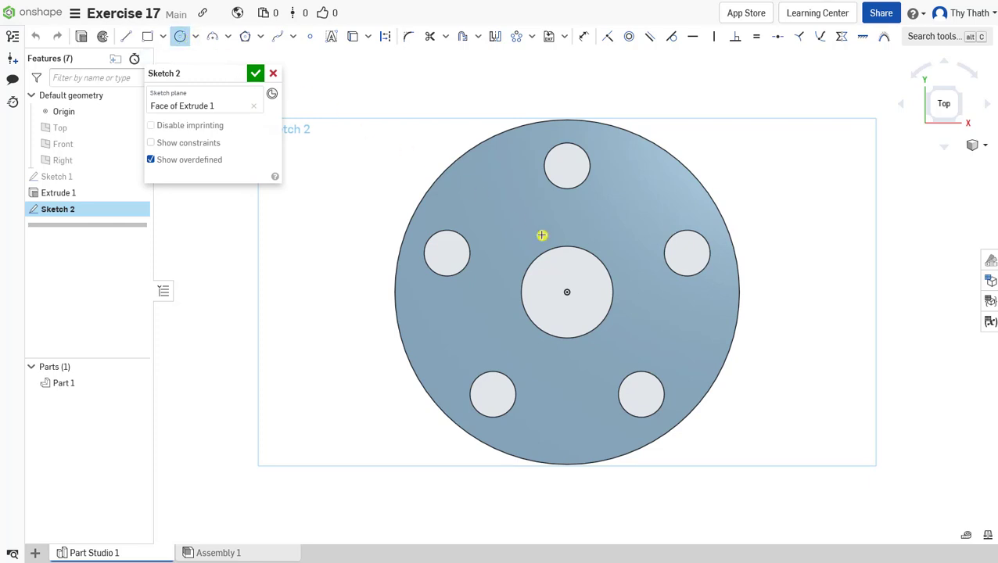
left_click(567, 292)
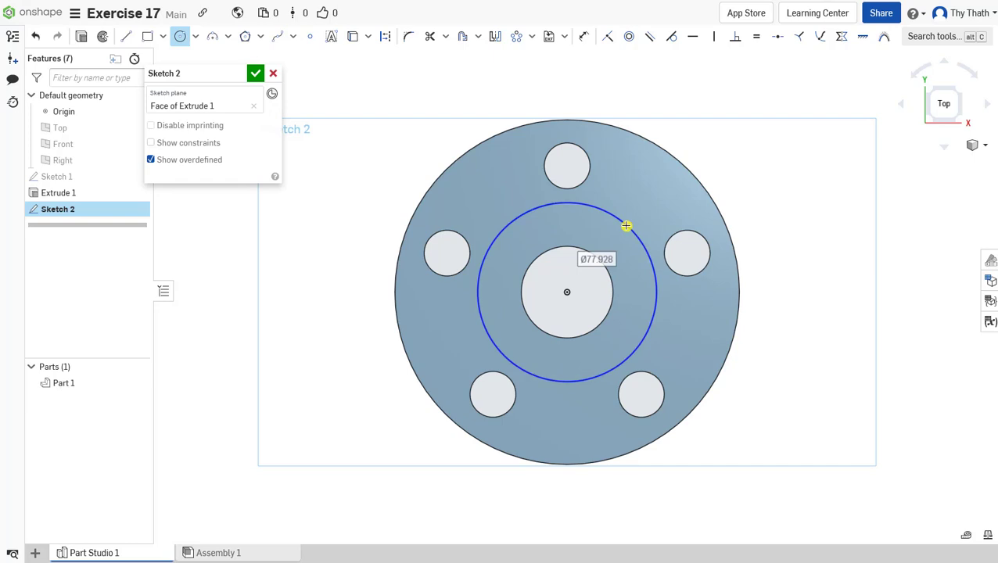
type("50")
key("Return")
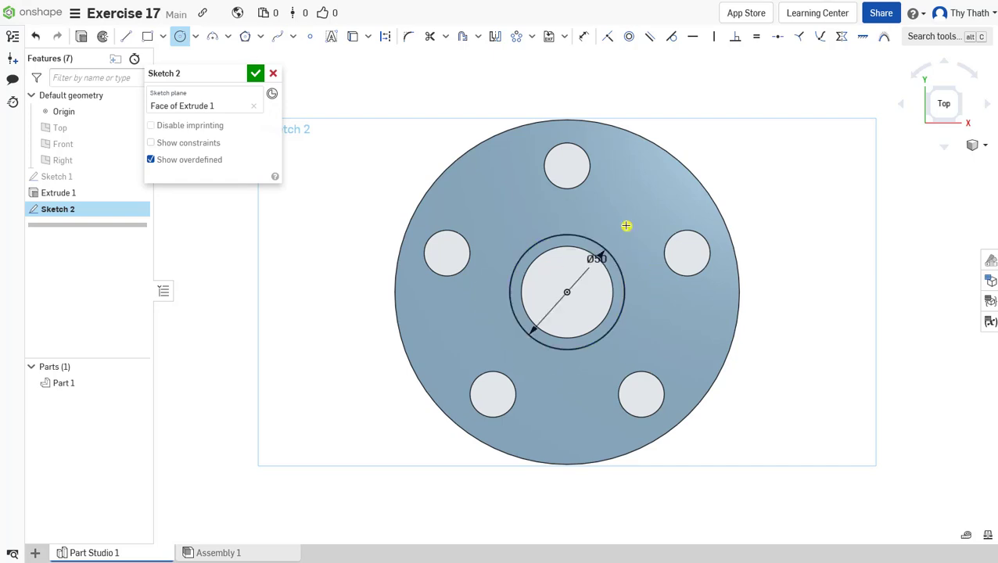
left_click(255, 74)
Step: Edit Sketch 2 to project the edge of the central hole into it, and accept the sketch
scroll(545, 250, "up", 1)
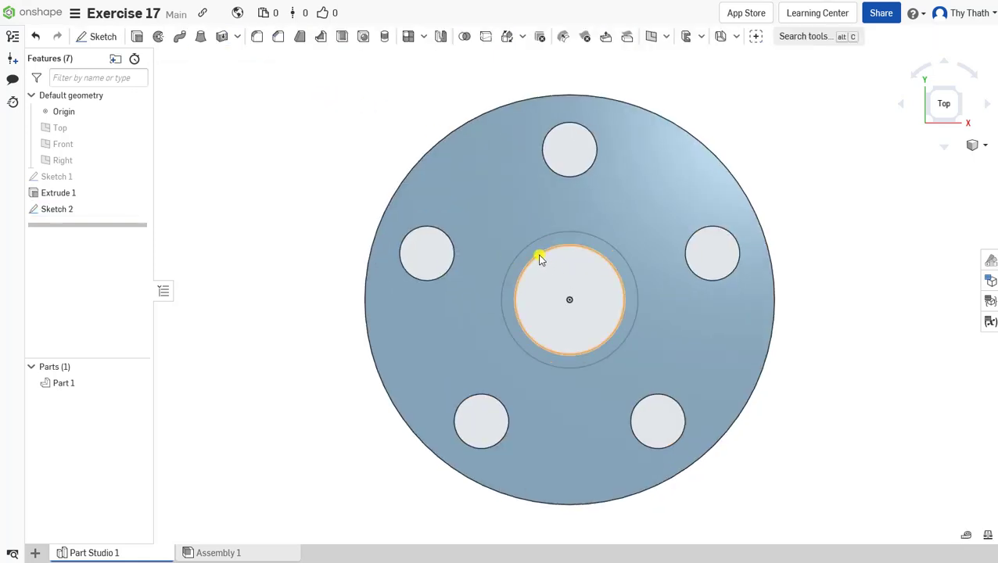
left_click(539, 258)
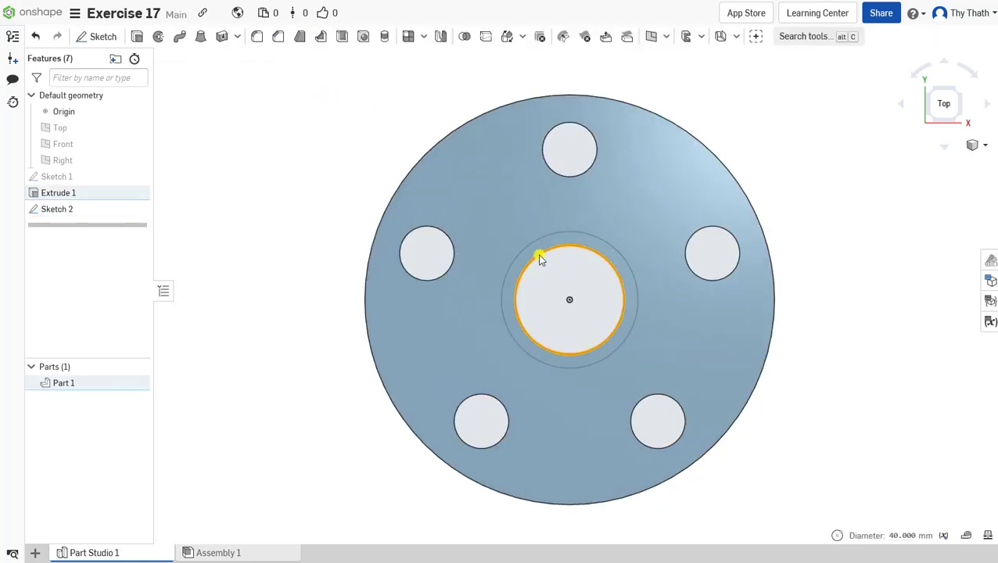
left_click(387, 113)
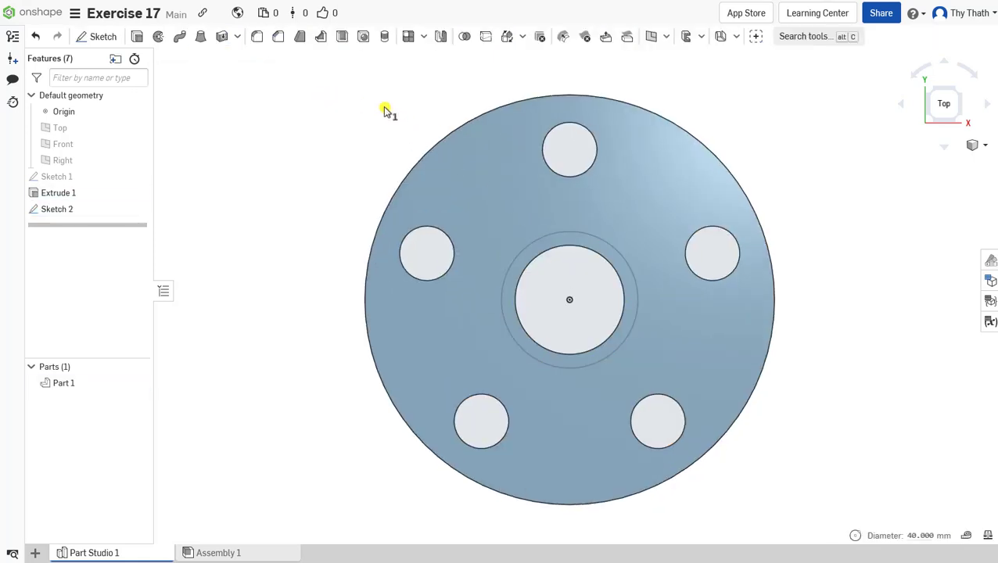
right_click(109, 215)
left_click(141, 240)
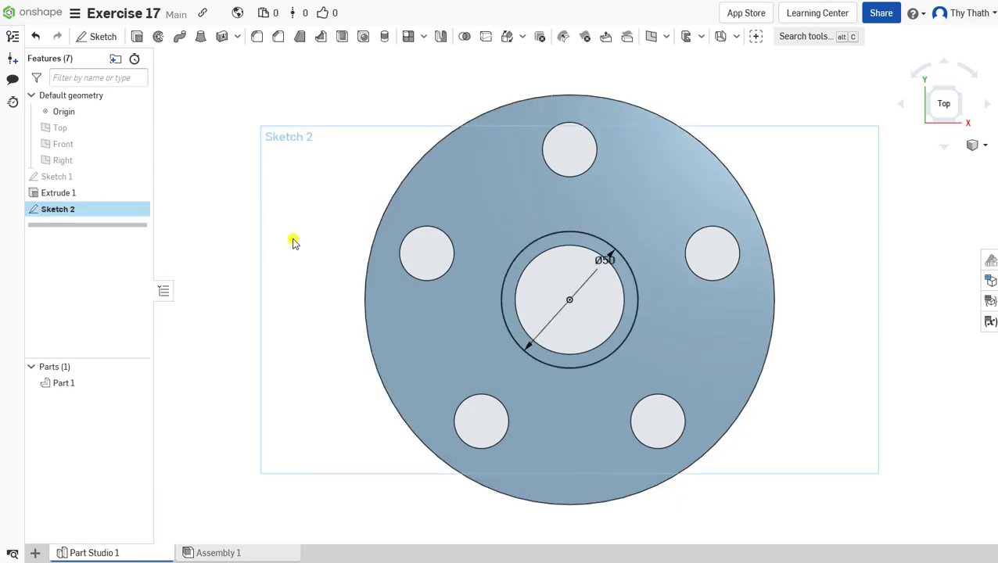
left_click(524, 269)
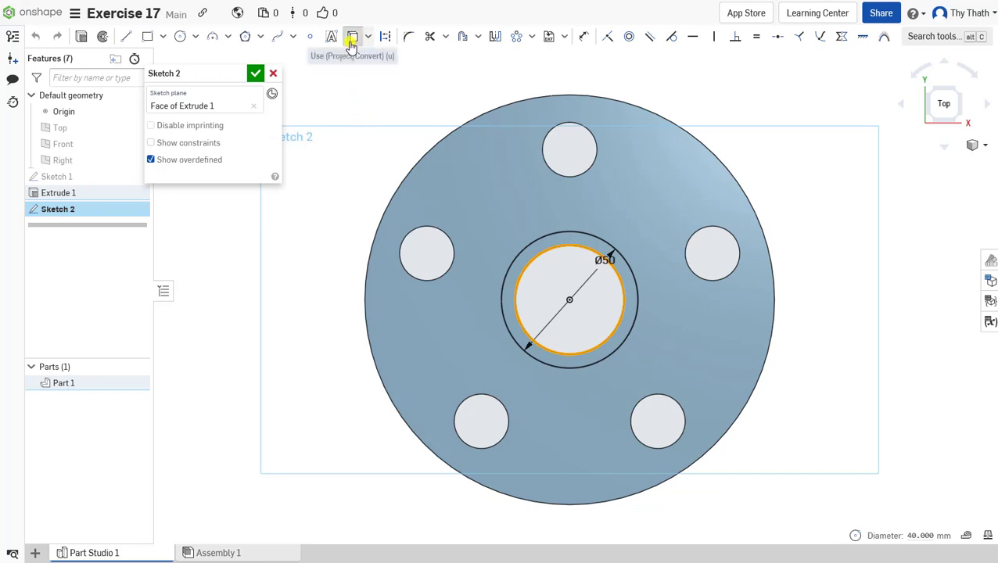
left_click(350, 82)
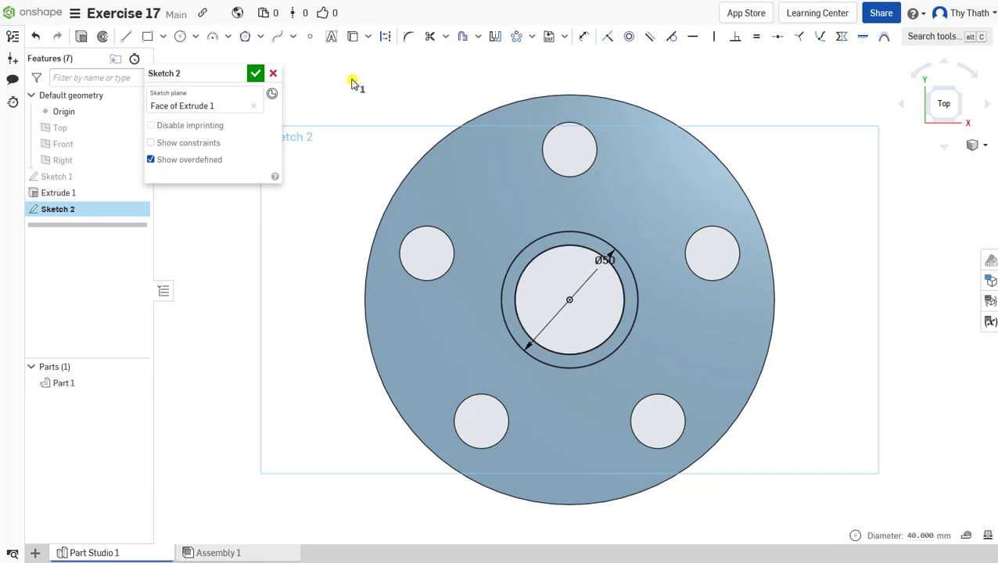
left_click(264, 78)
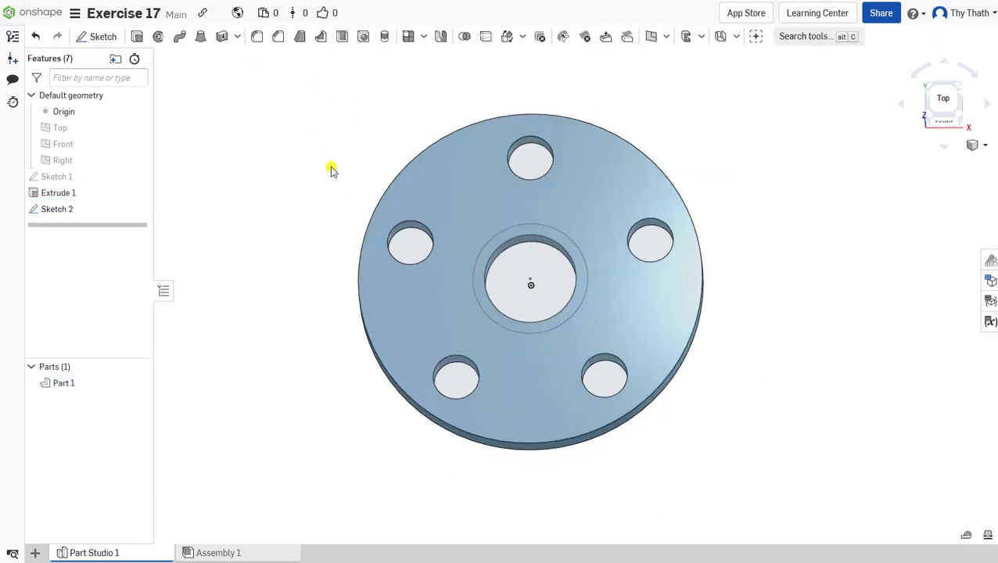
Step: Extrude the ring around the central hole upward 150 mm and add it to the disc
left_click(136, 37)
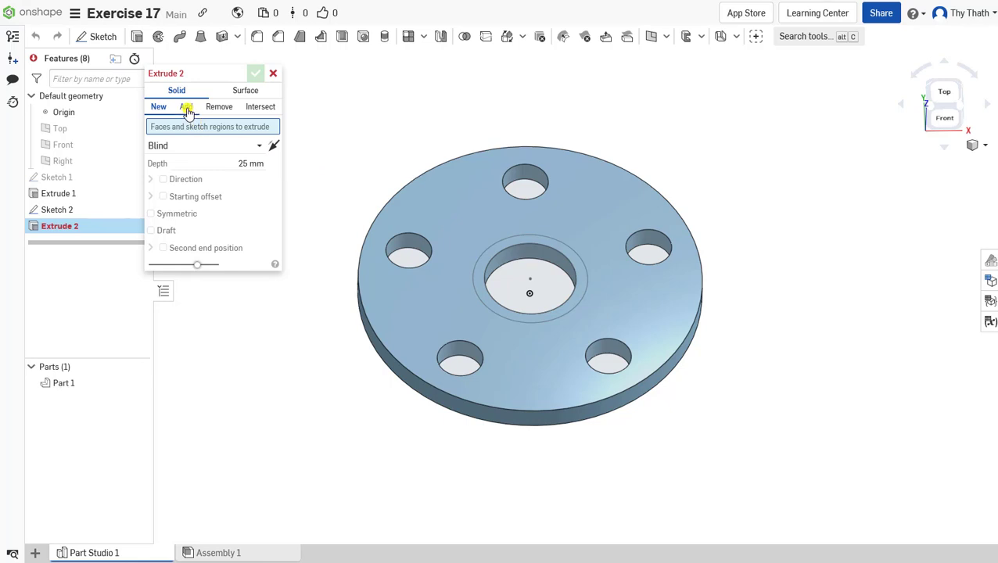
left_click(186, 107)
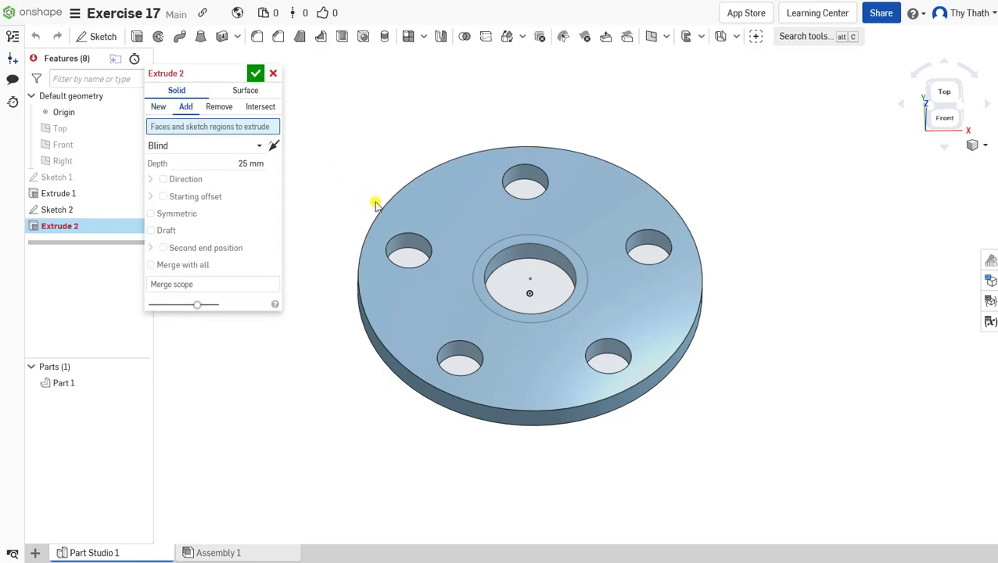
left_click(481, 285)
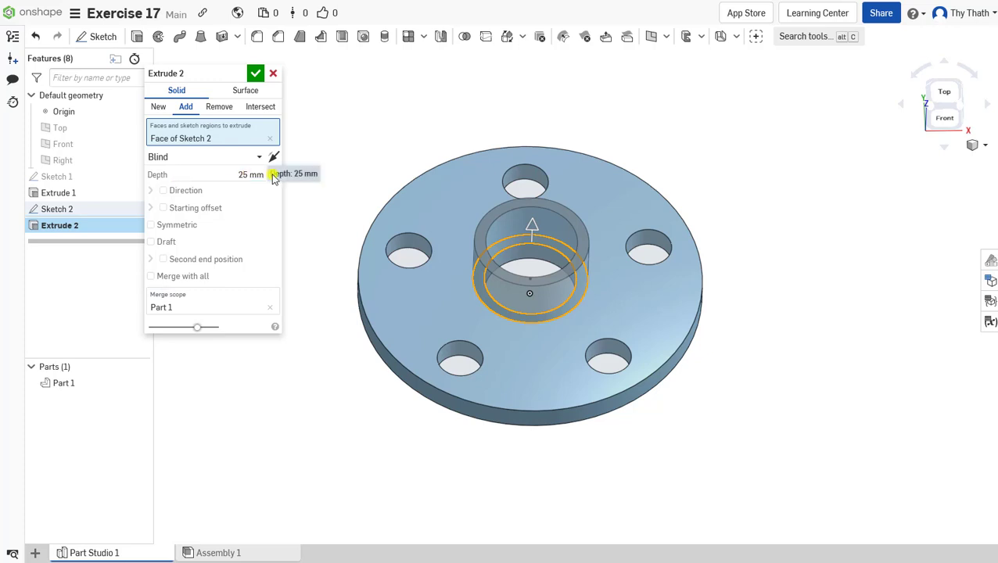
right_click_drag(370, 155, 307, 174)
left_click(230, 179)
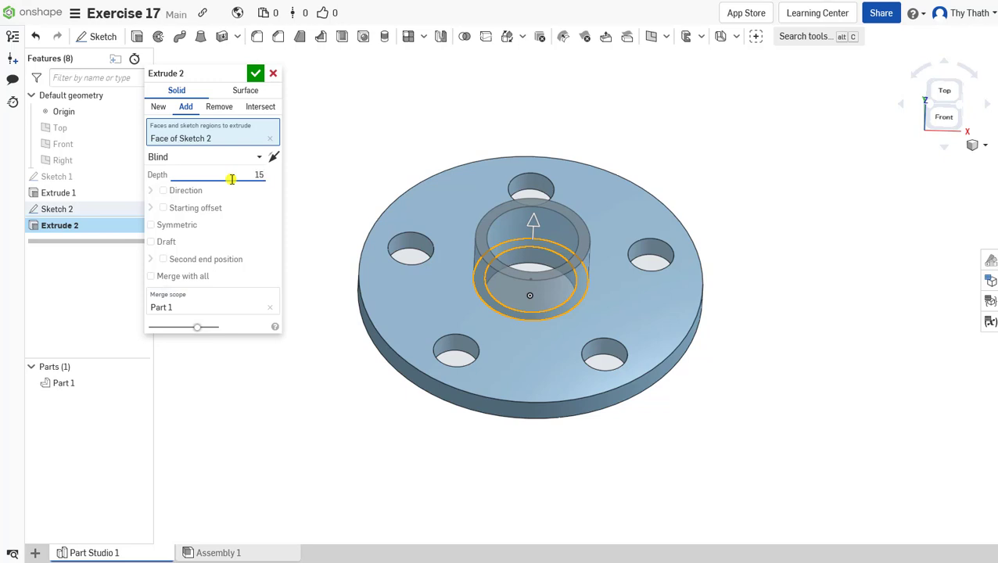
key("Return")
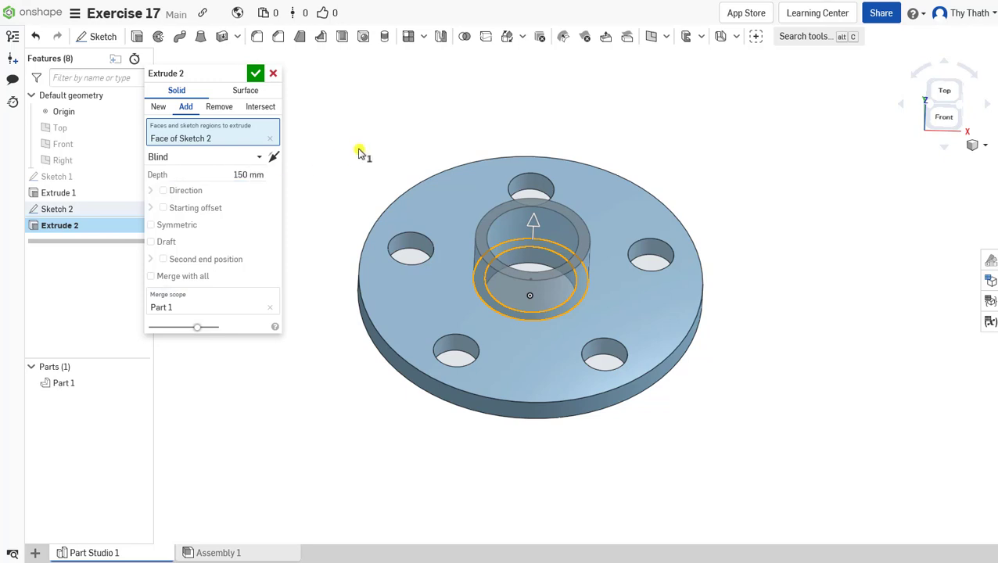
scroll(357, 167, "down", 4)
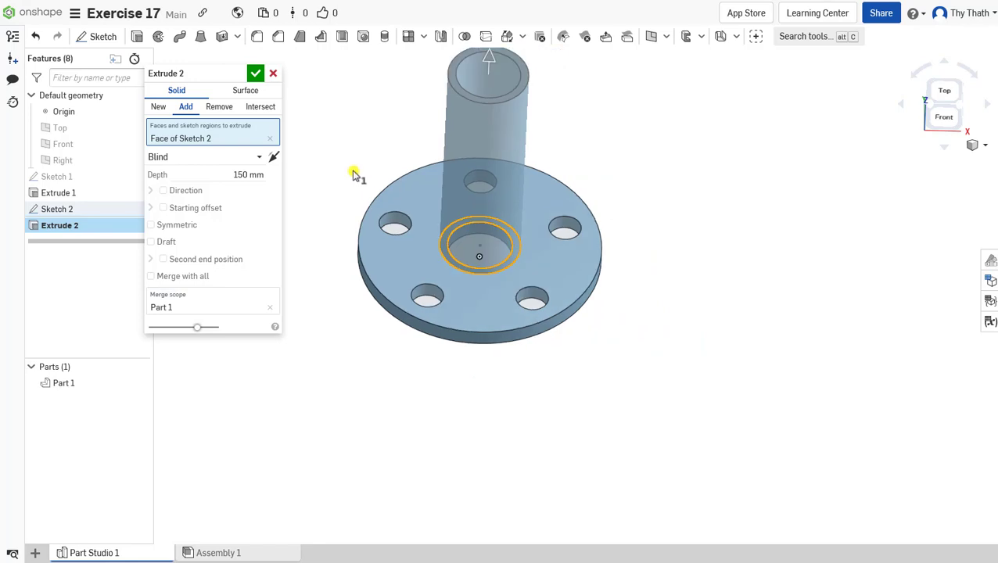
left_click(255, 75)
Step: Create a reference plane offset 90 mm from the bottom face of the disc
right_click_drag(632, 187, 606, 259)
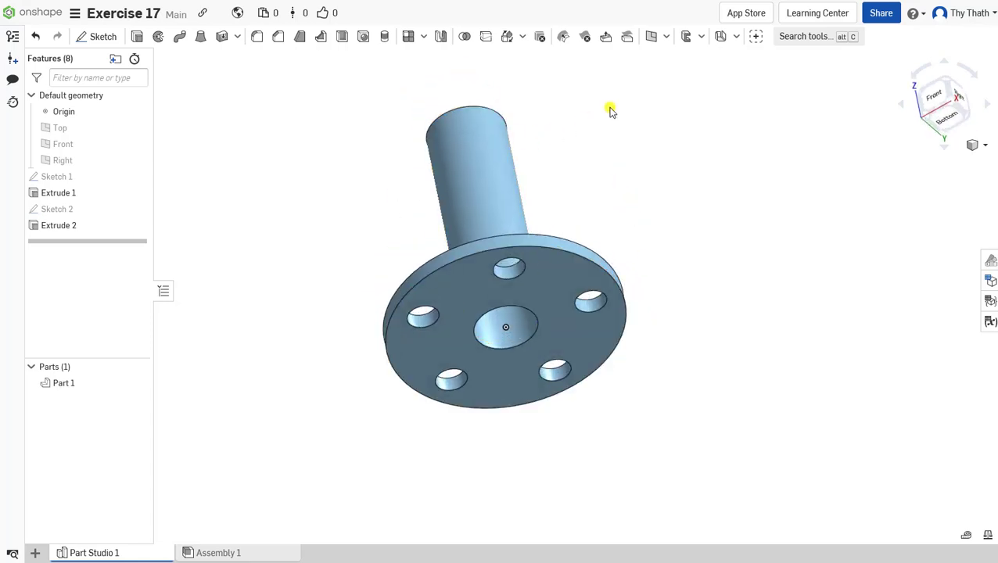
left_click(666, 37)
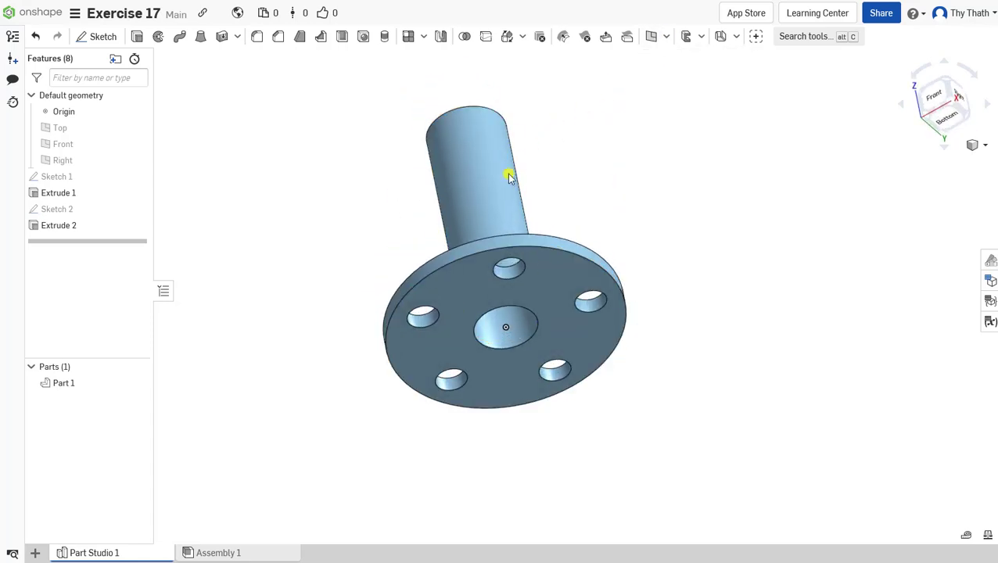
left_click(451, 290)
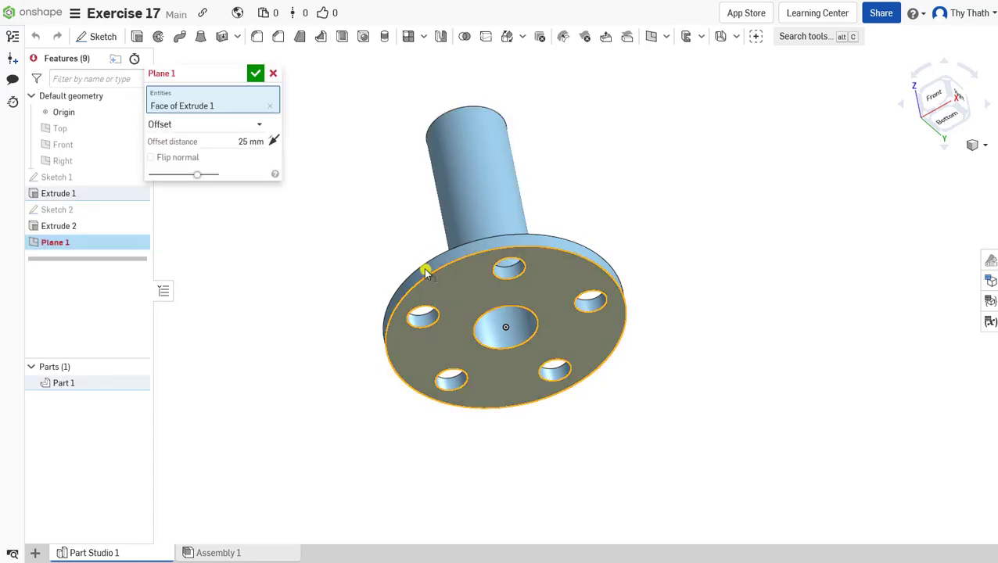
left_click(244, 141)
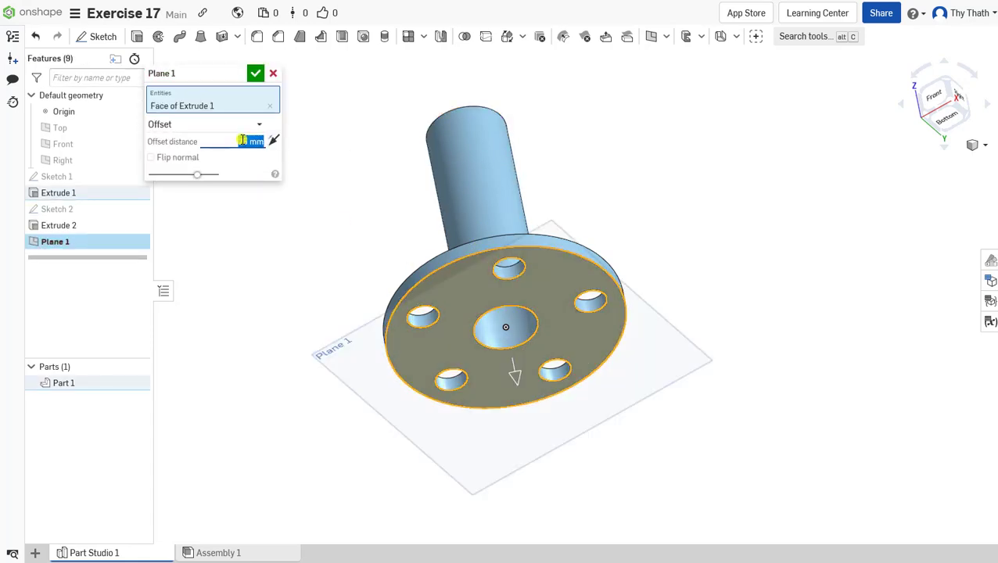
left_click(256, 74)
scroll(438, 323, "down", 2)
scroll(437, 323, "down", 2)
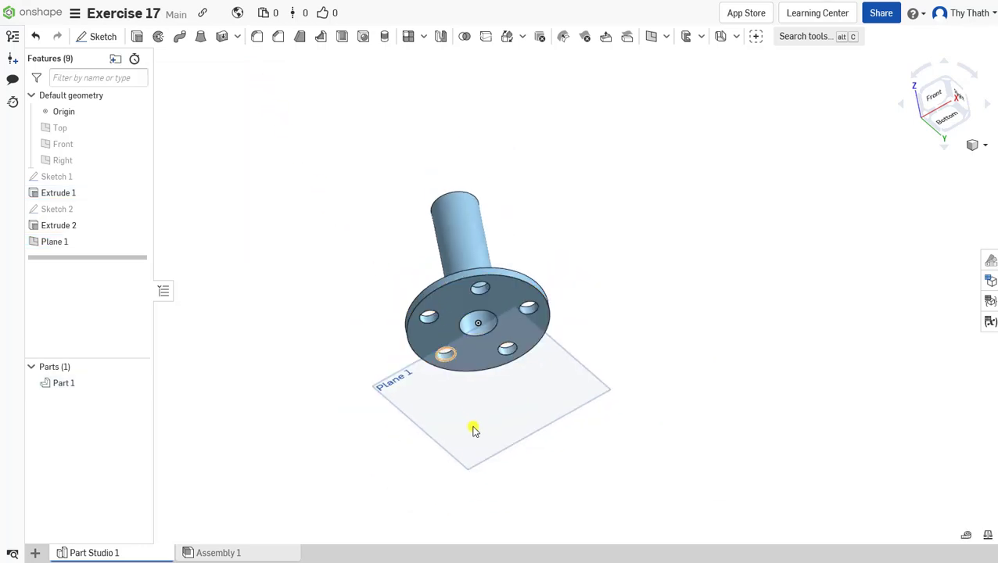
Step: Edit Plane 1 to flip its offset direction toward the tube side of the disc
right_click(86, 247)
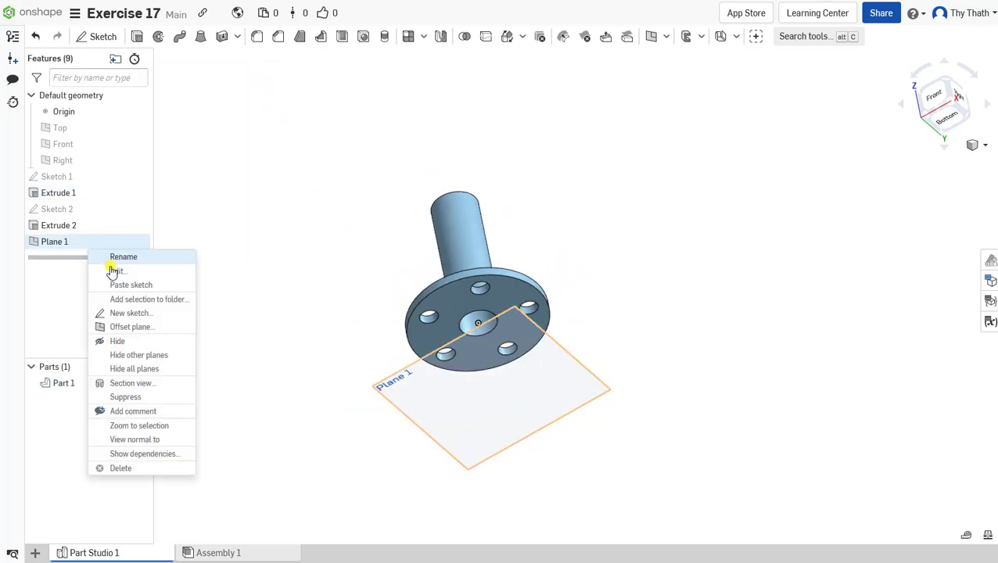
left_click(137, 273)
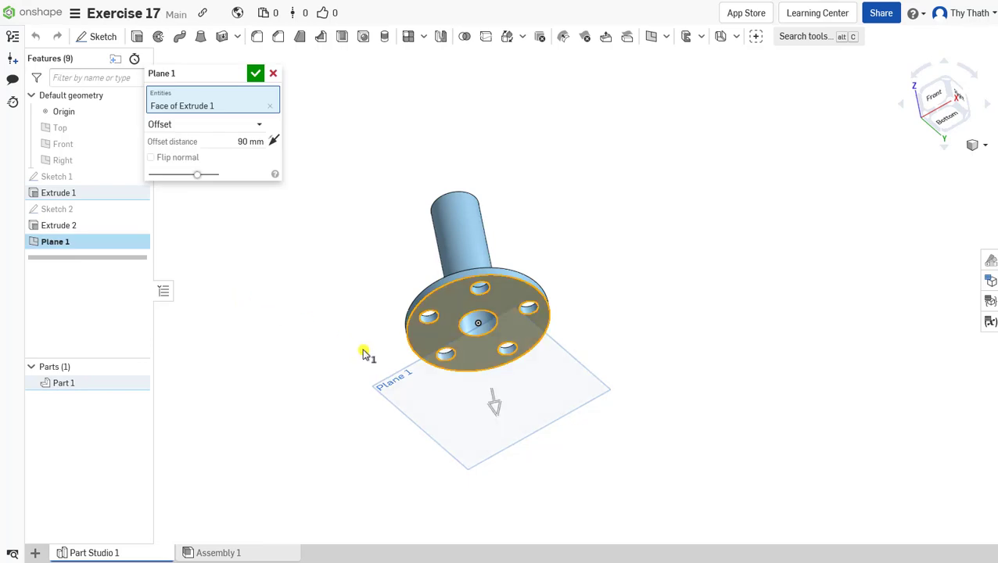
left_click(493, 407)
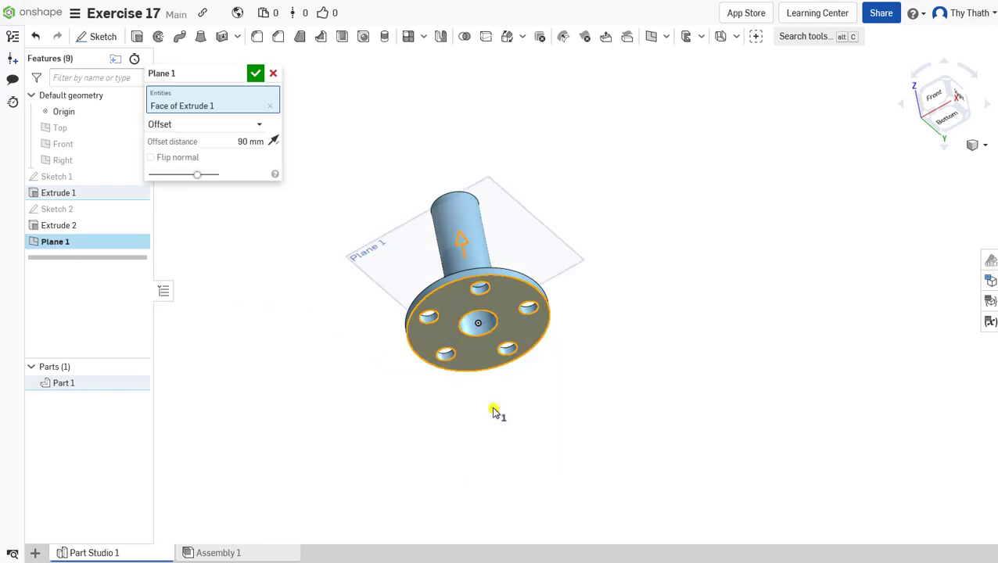
left_click(256, 74)
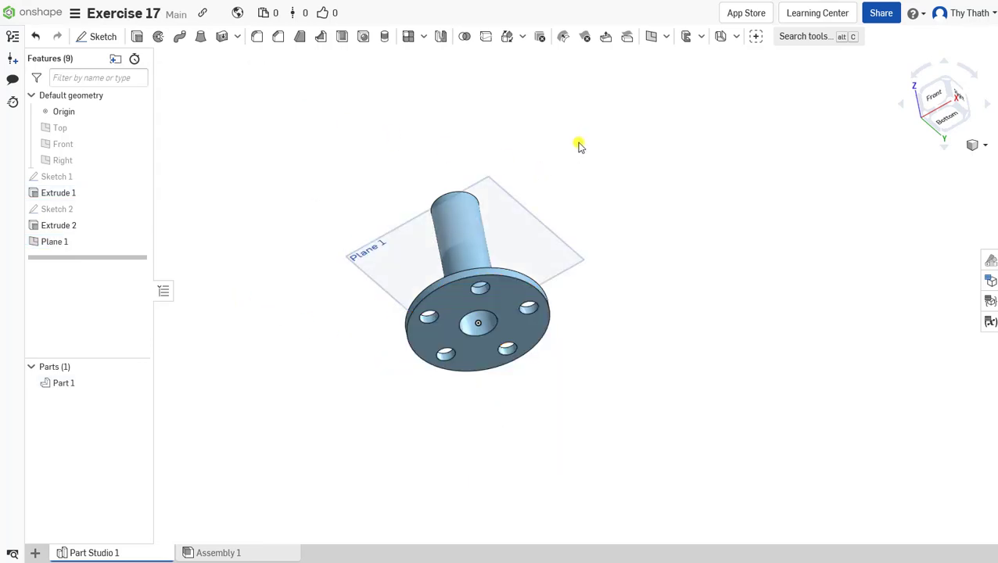
Step: Start a sketch on Plane 1, view it face-on, and project the tube's outer circular edge into it
right_click_drag(579, 144, 589, 219)
scroll(537, 204, "up", 2)
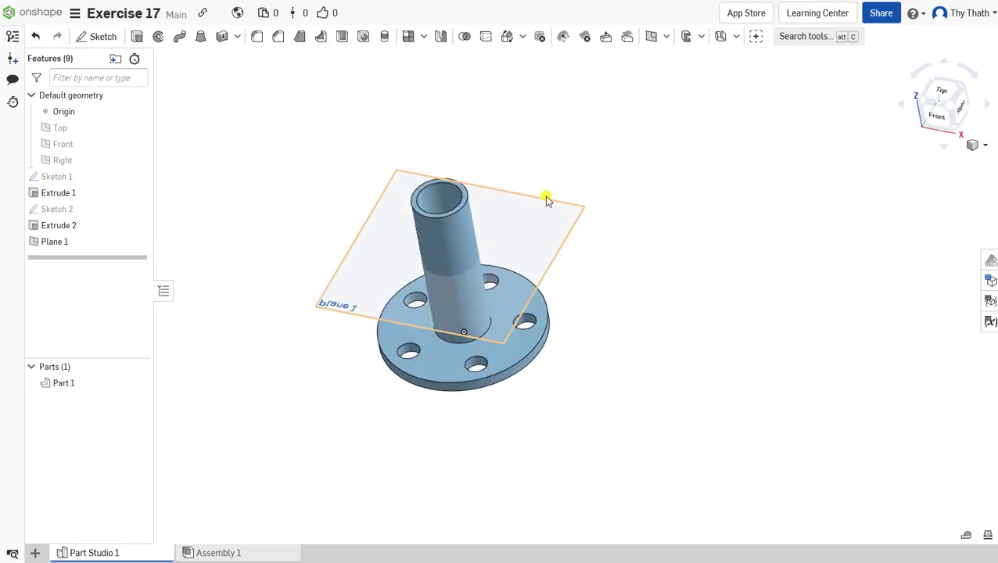
right_click(505, 222)
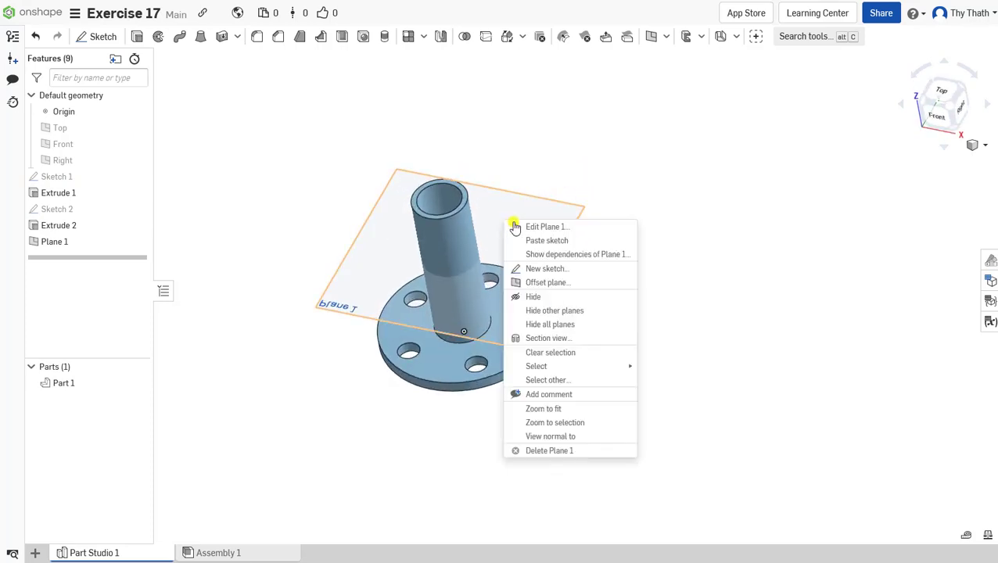
left_click(562, 270)
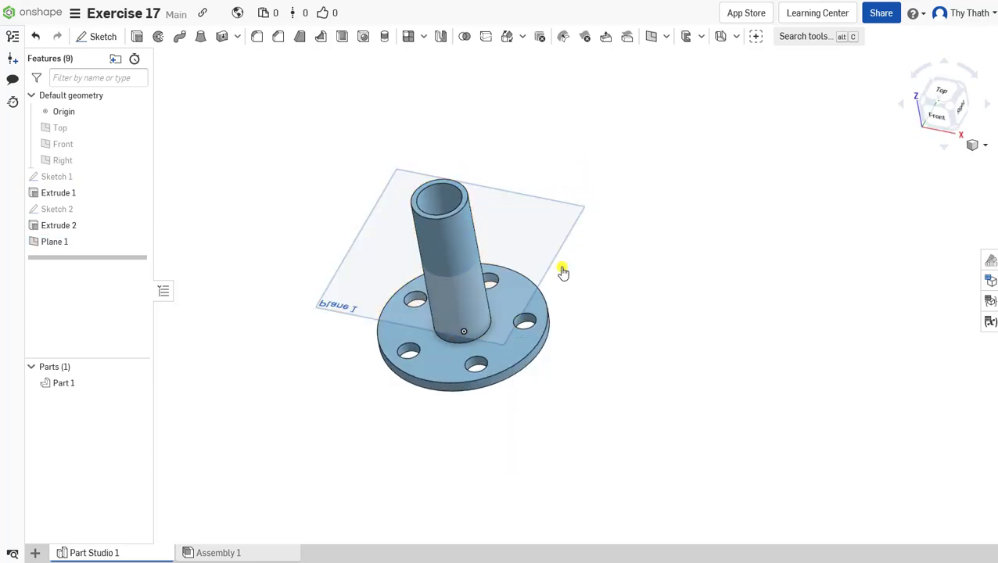
right_click(528, 226)
left_click(581, 415)
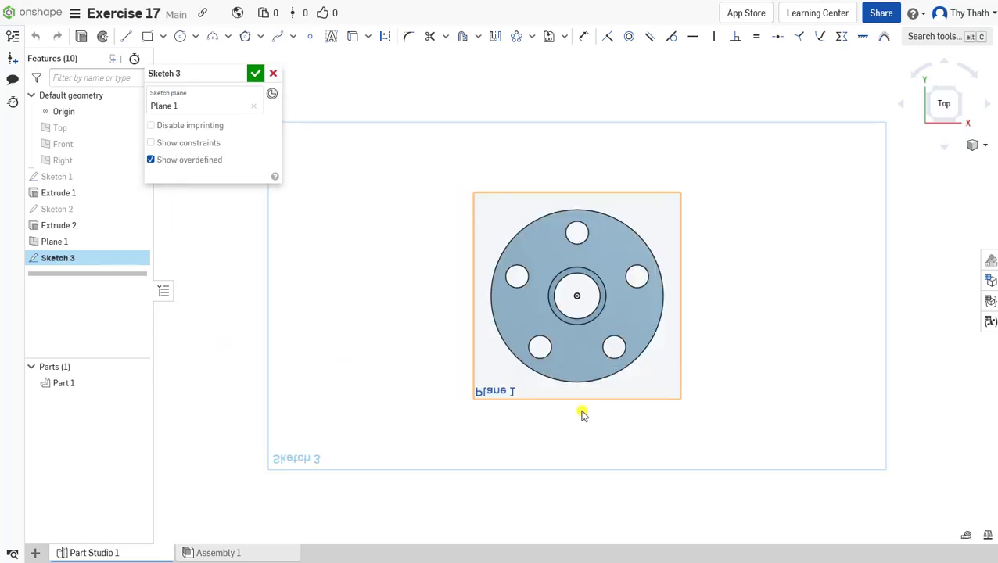
scroll(571, 286, "up", 5)
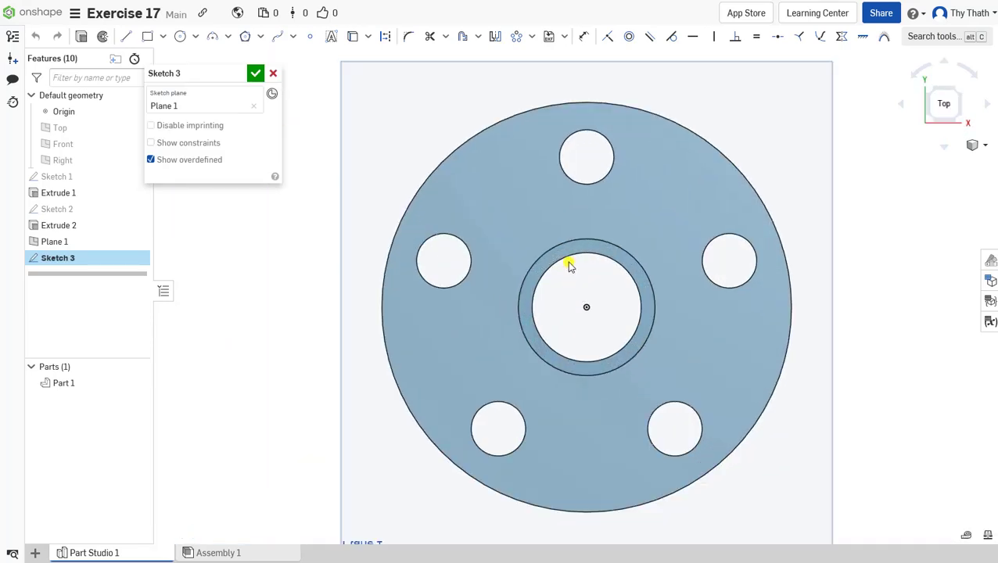
left_click(559, 248)
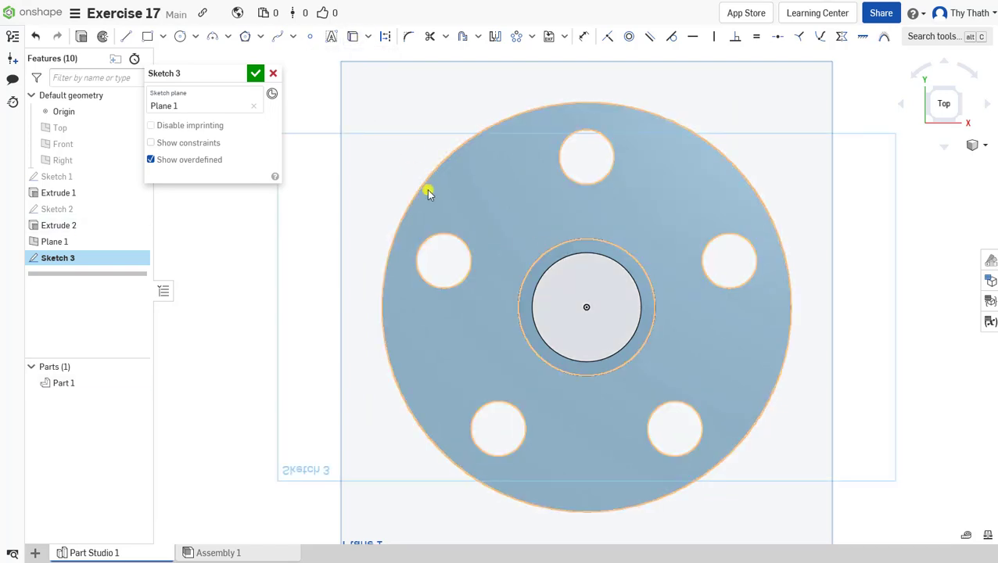
Step: Draw a 250 mm diameter circle centred on the origin and accept the sketch
scroll(428, 192, "down", 2)
left_click(181, 38)
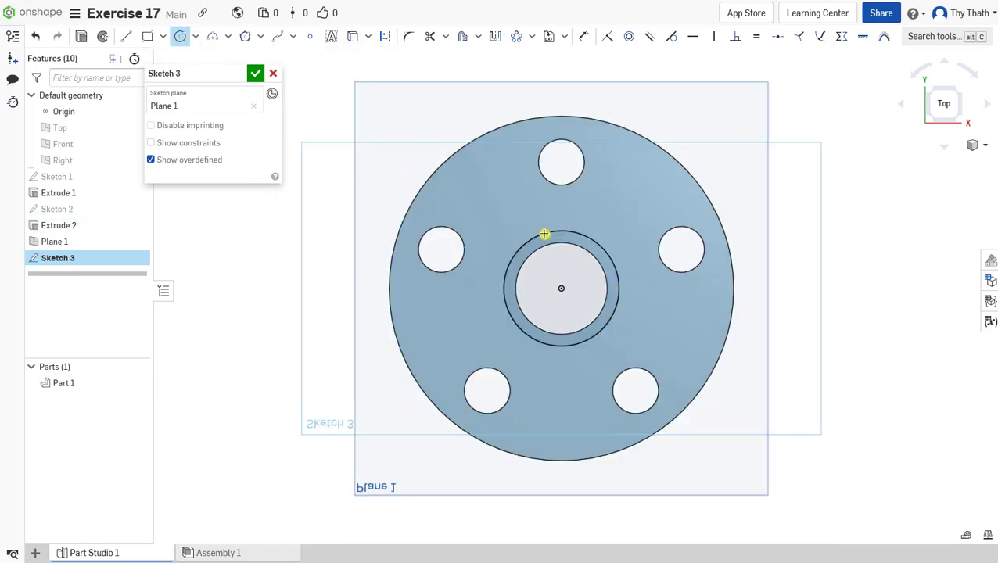
left_click(560, 289)
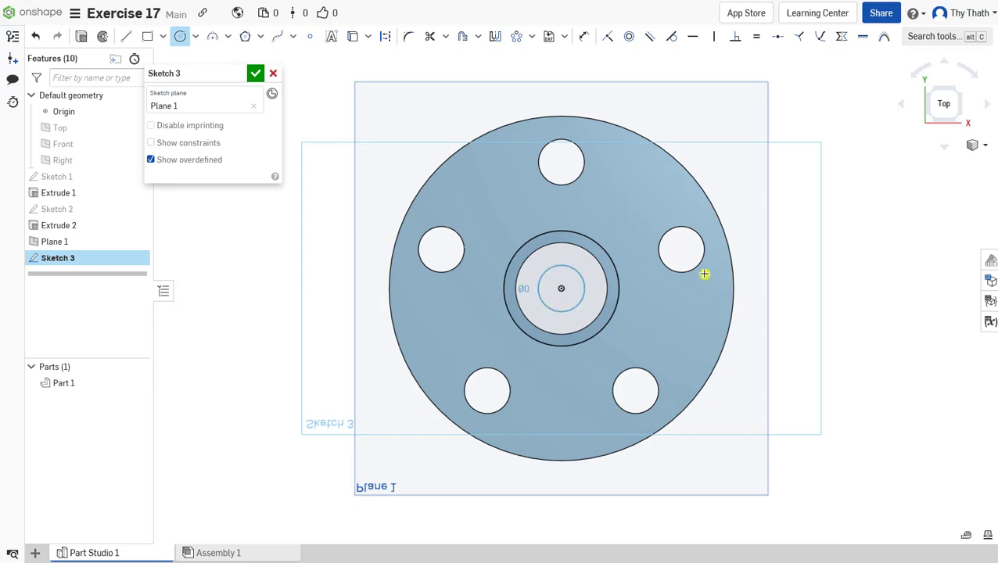
left_click(819, 274)
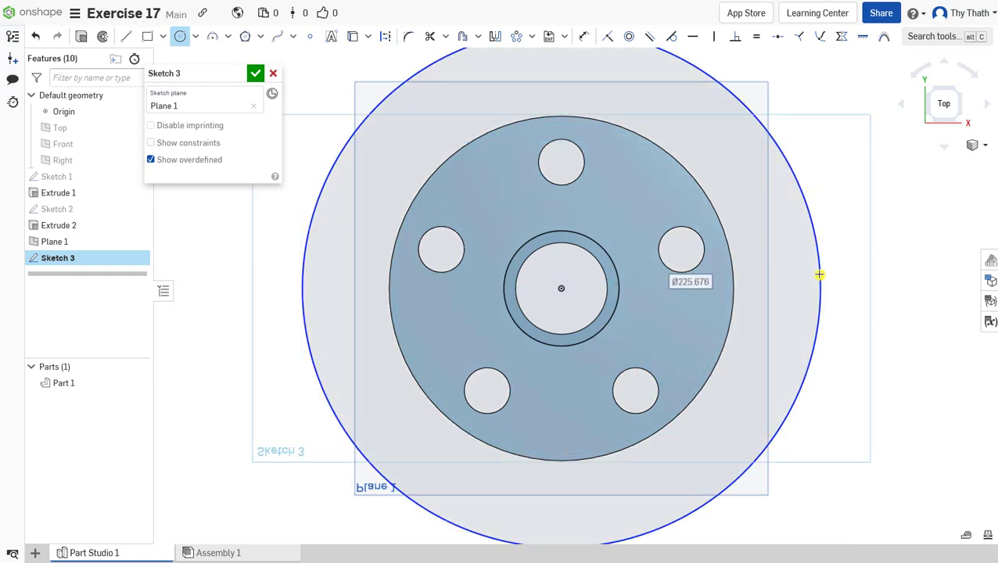
type("1")
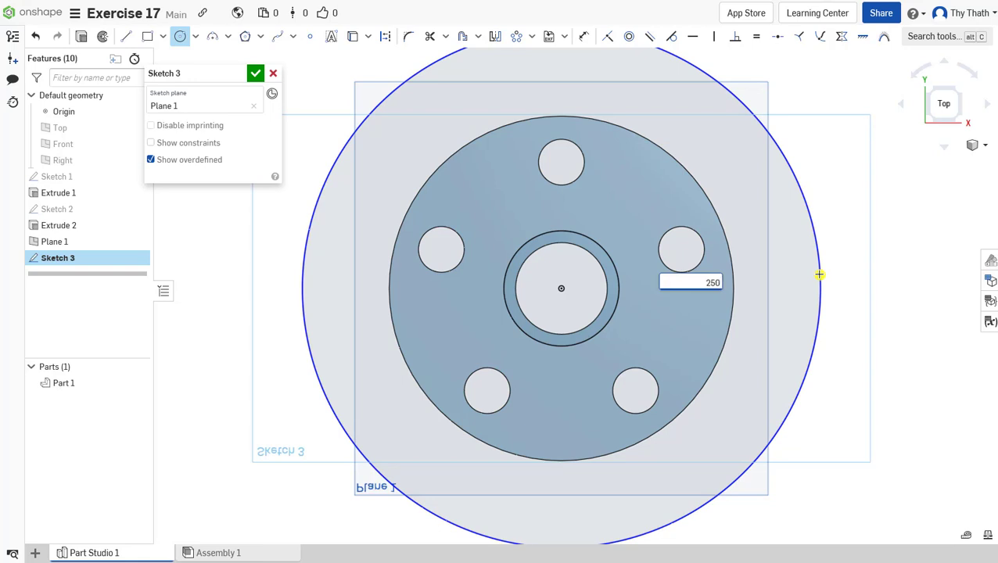
key("Return")
scroll(749, 280, "down", 3)
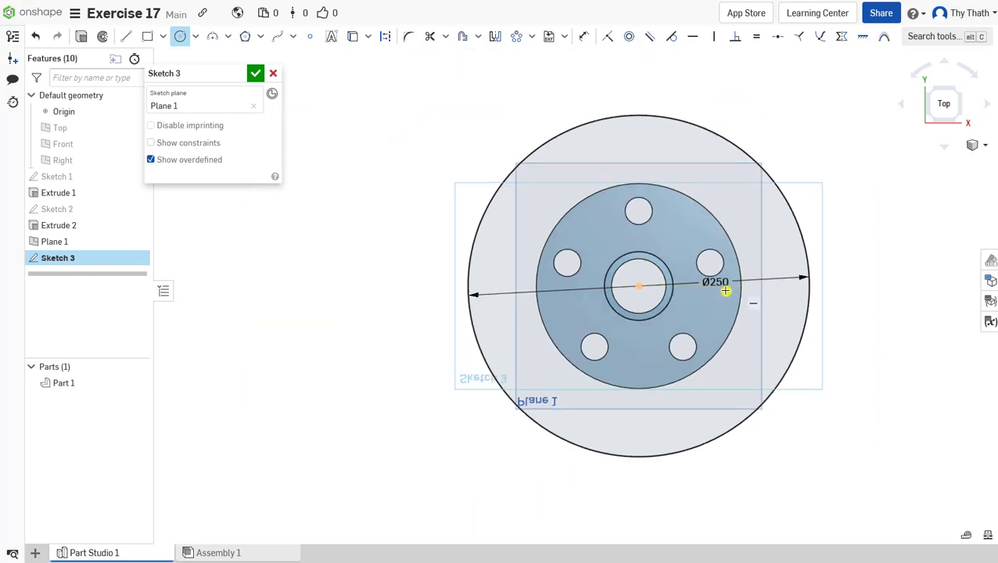
mouse_move(416, 237)
right_mouse_down()
mouse_move(423, 181)
mouse_move(446, 152)
mouse_move(448, 167)
right_mouse_up()
left_click(258, 75)
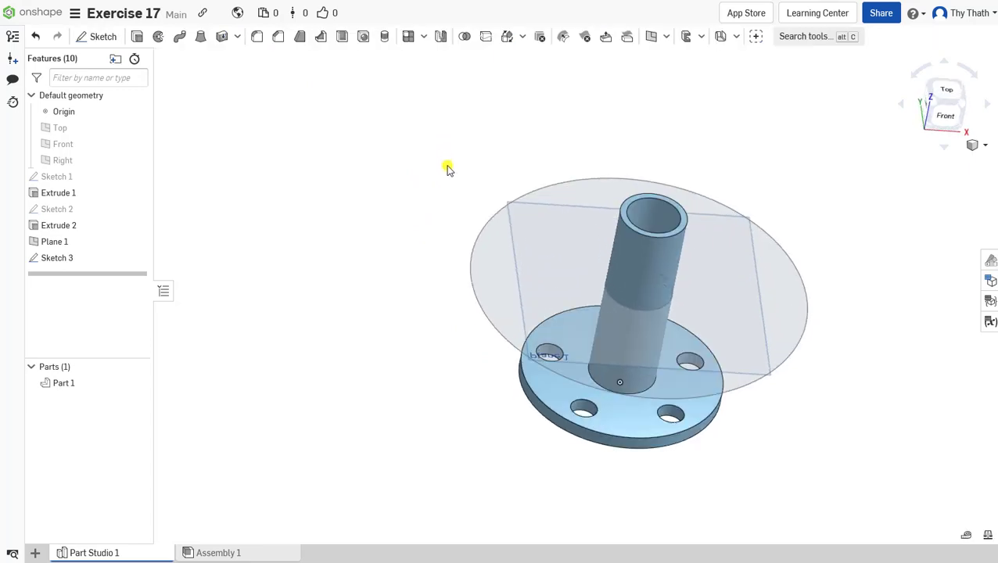
Step: Extrude the ring between the 250 mm circle and the tube up to the tube's top face, adding it to Part 1
left_click(491, 271)
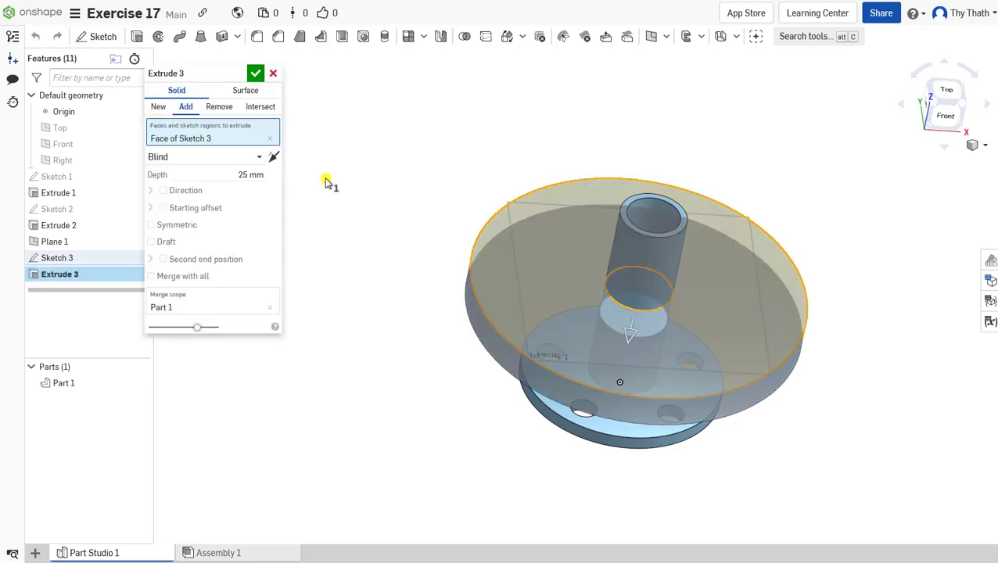
left_click(260, 159)
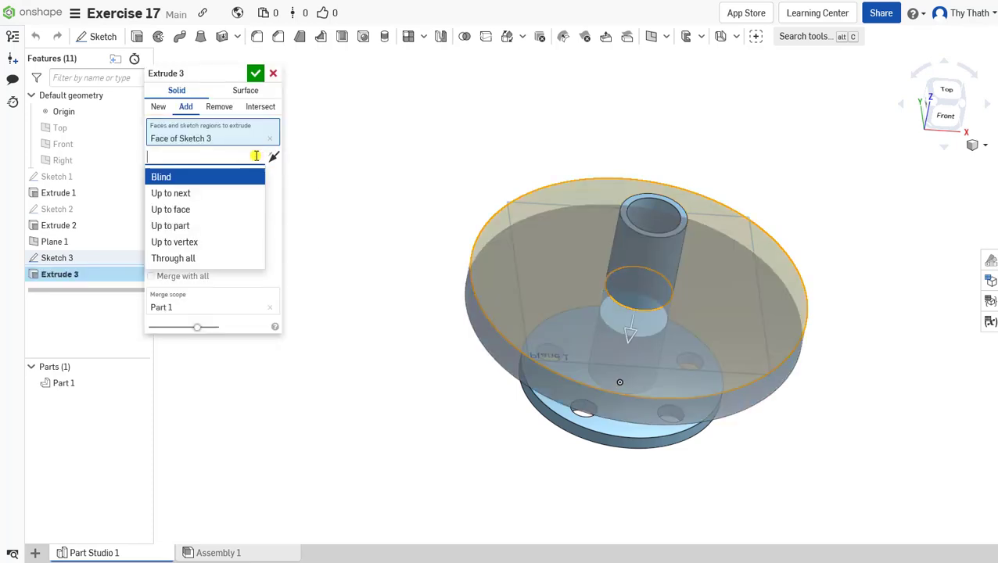
left_click(201, 211)
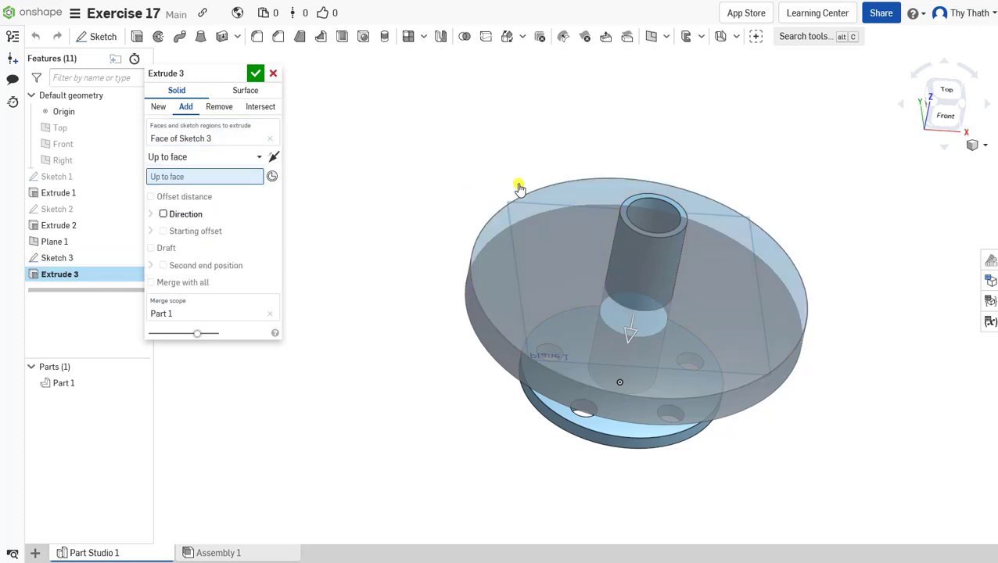
scroll(670, 200, "up", 5)
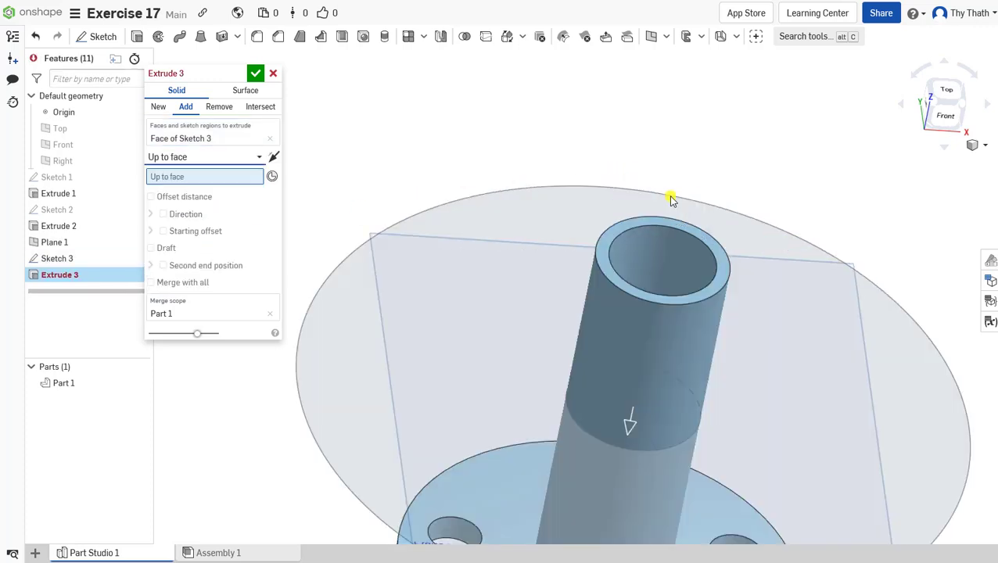
left_click(702, 240)
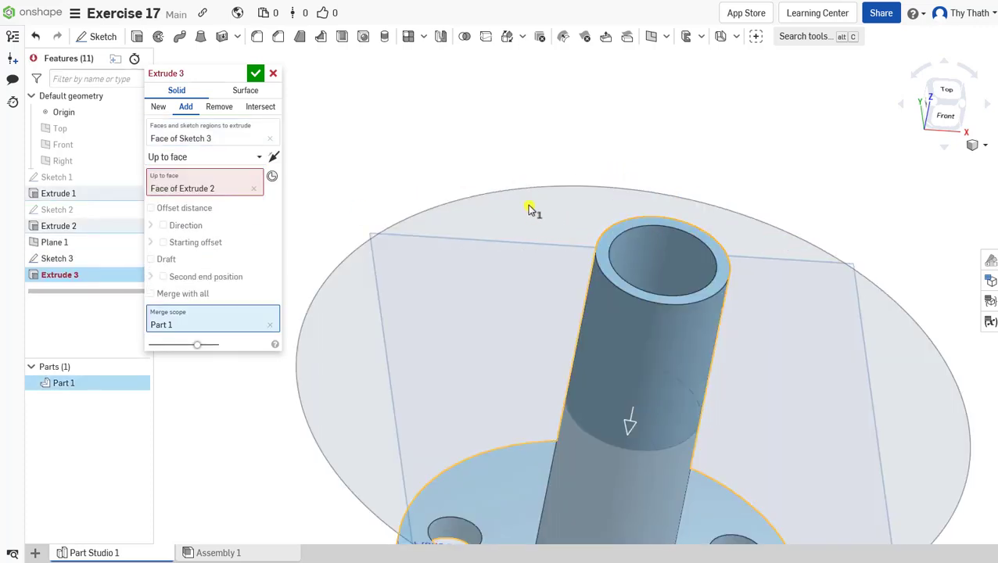
scroll(459, 209, "down", 3)
scroll(313, 200, "down", 2)
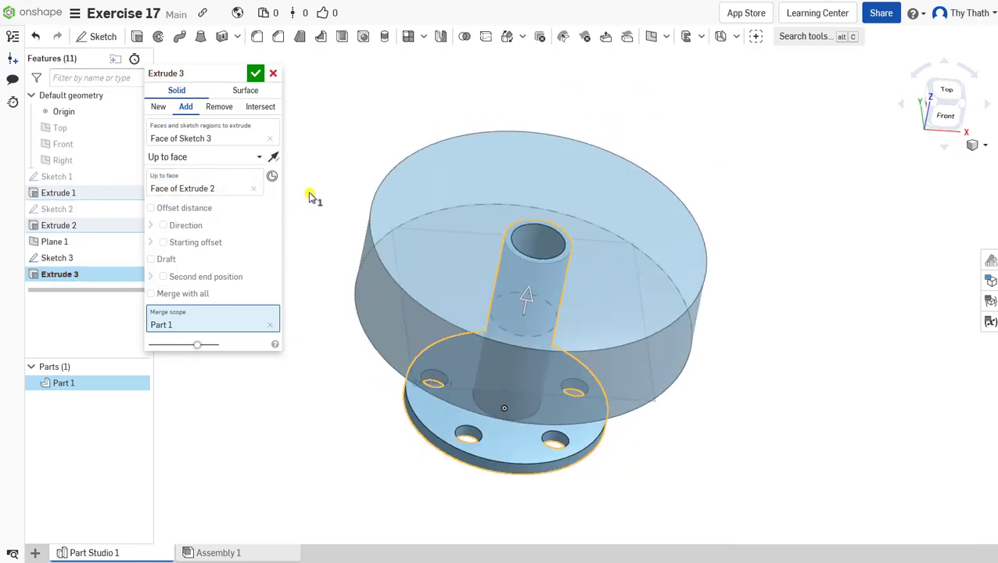
left_click(254, 76)
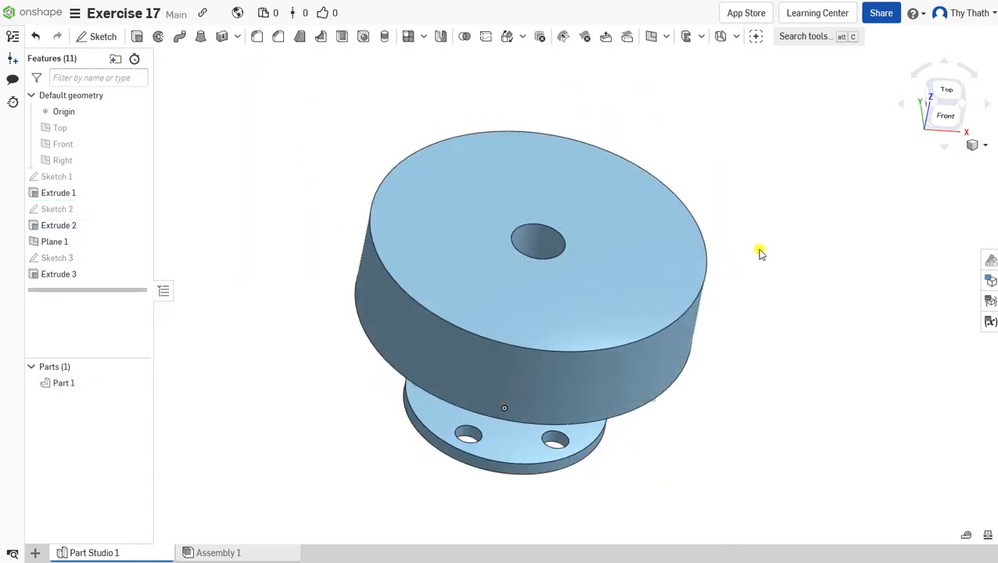
Step: Hide Plane 1 in the model
right_click_drag(789, 261, 760, 247)
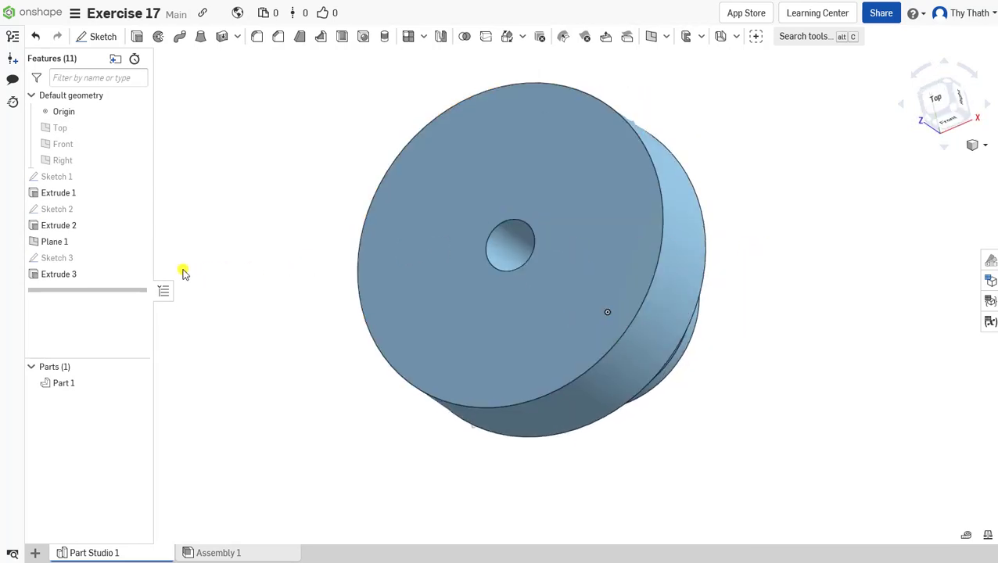
left_click(137, 241)
scroll(367, 285, "down", 2)
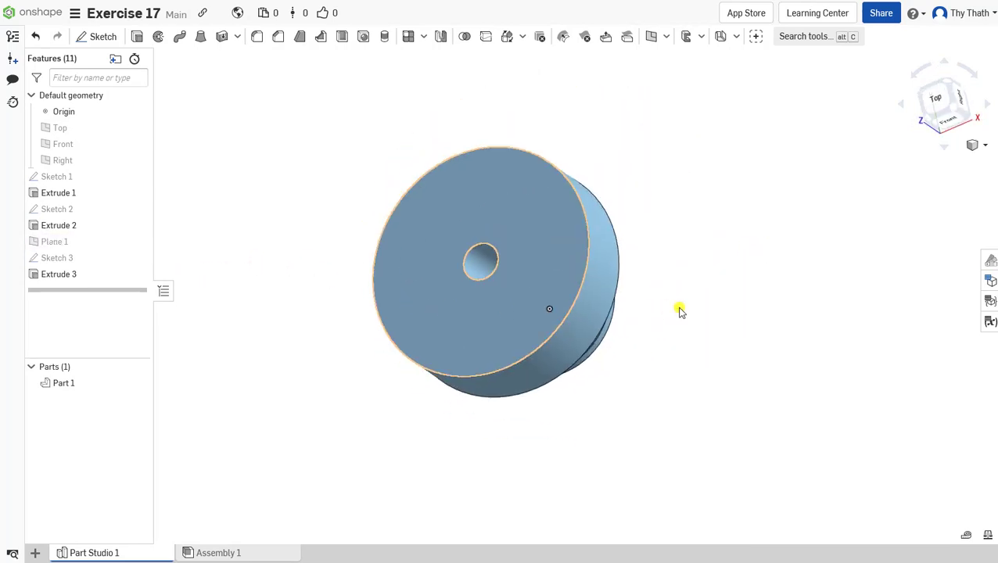
right_click_drag(680, 309, 799, 278)
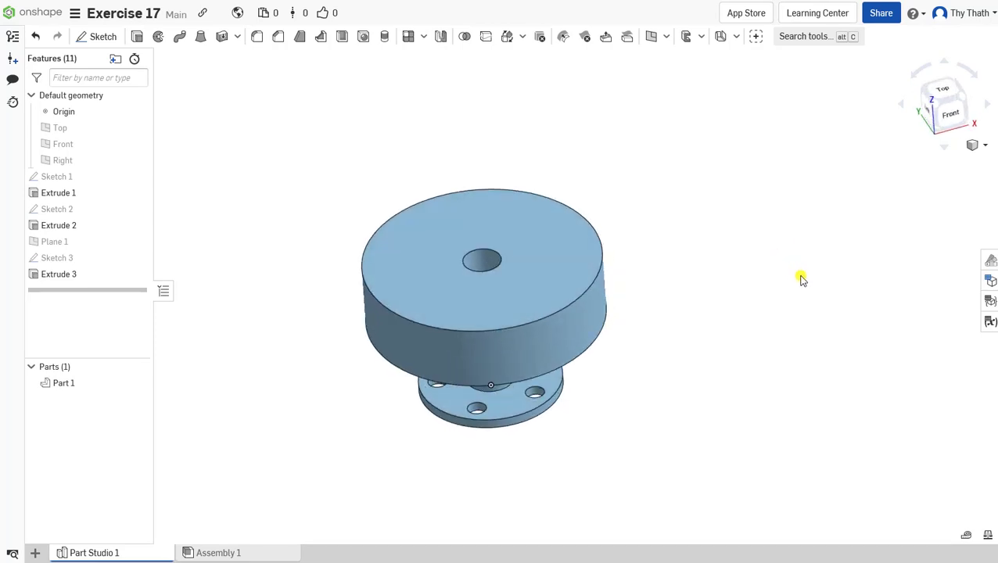
Step: Start a sketch on the top face of the large disc and view it normal to the sketch plane
right_click(556, 252)
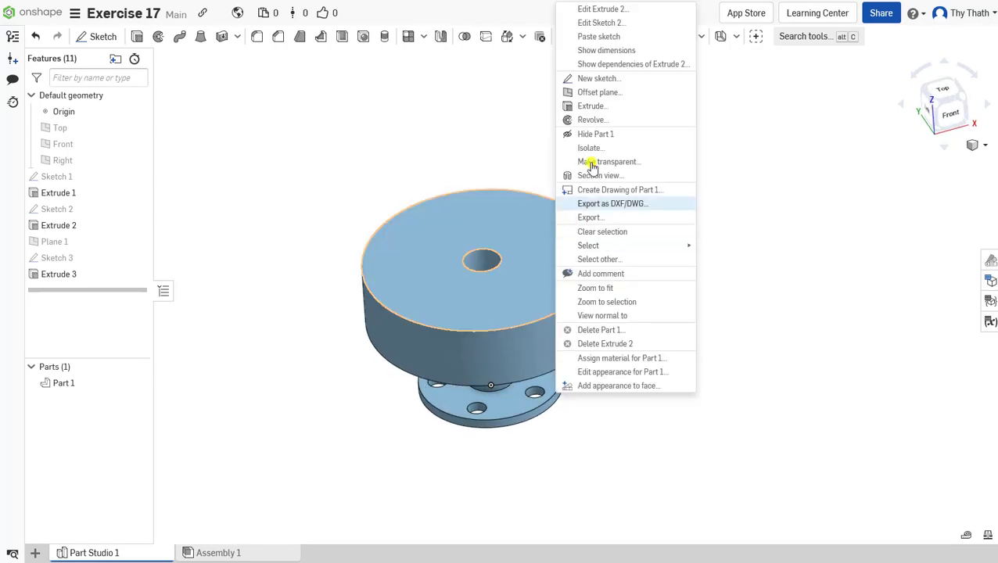
left_click(592, 79)
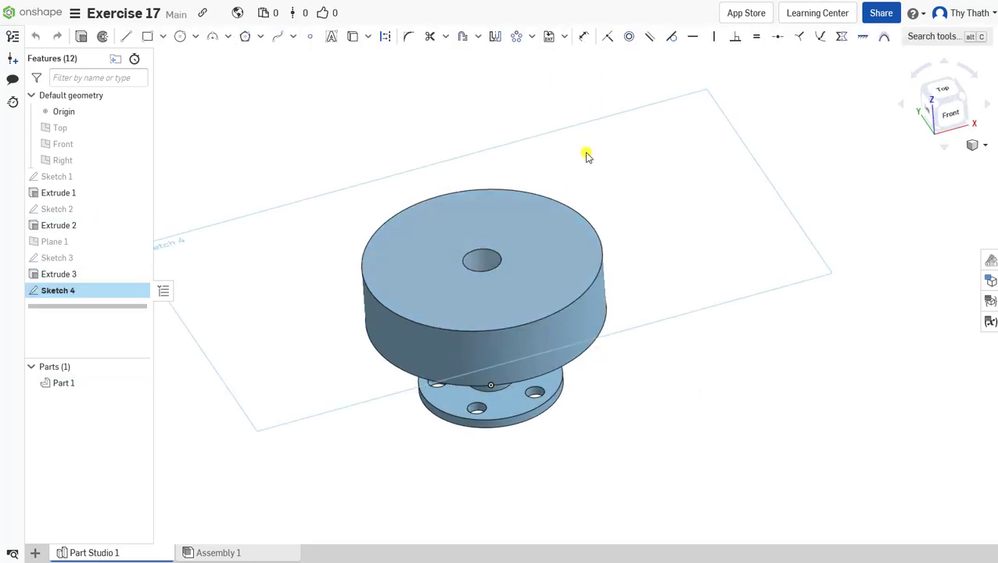
right_click(656, 209)
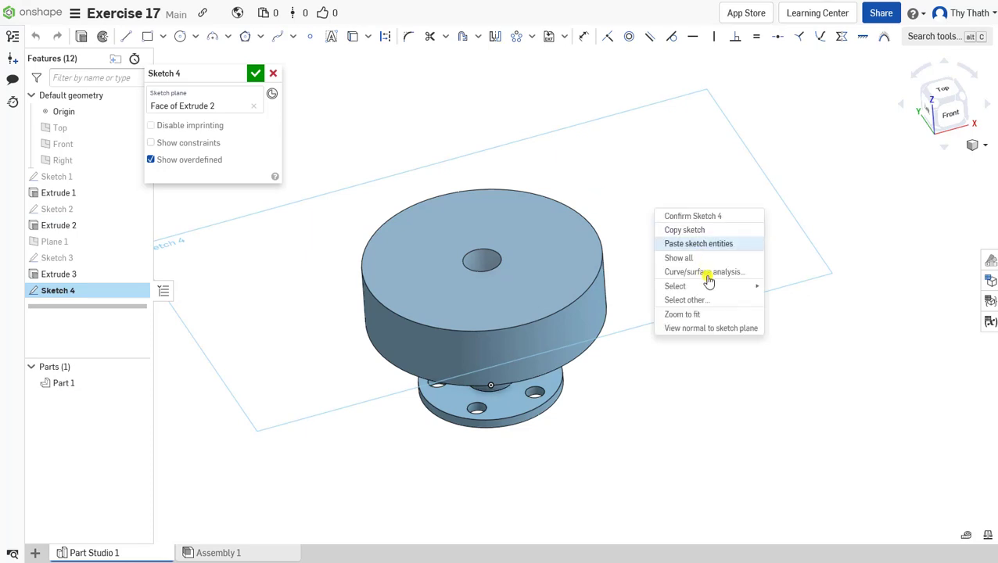
left_click(709, 324)
scroll(692, 258, "up", 4)
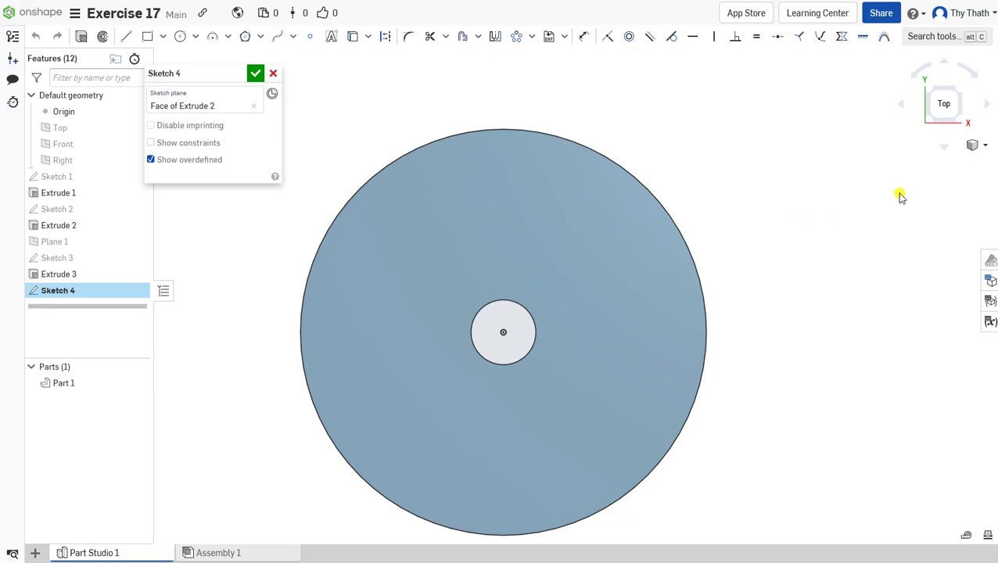
Step: Change the model's display style to Translucent
left_click(976, 149)
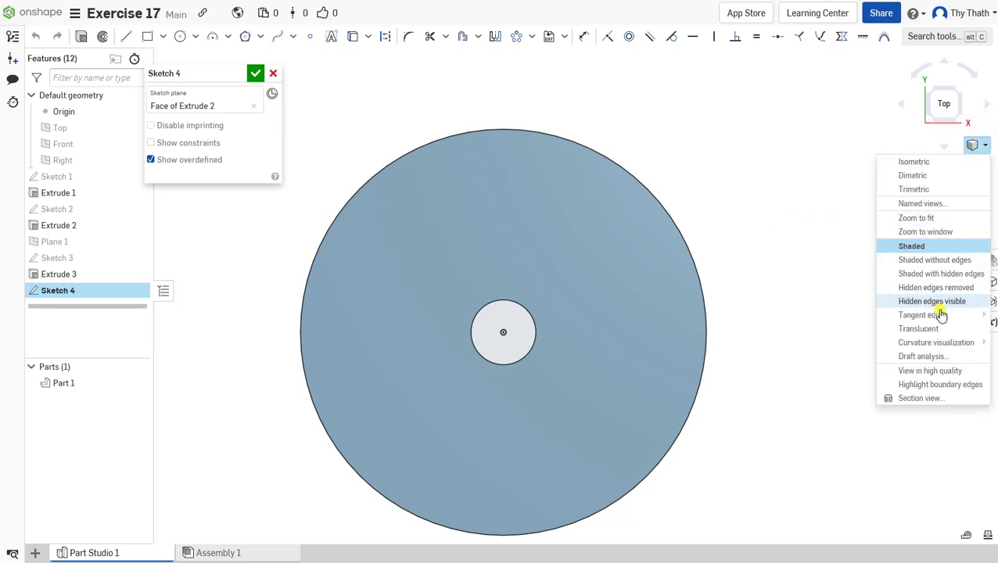
mouse_move(956, 319)
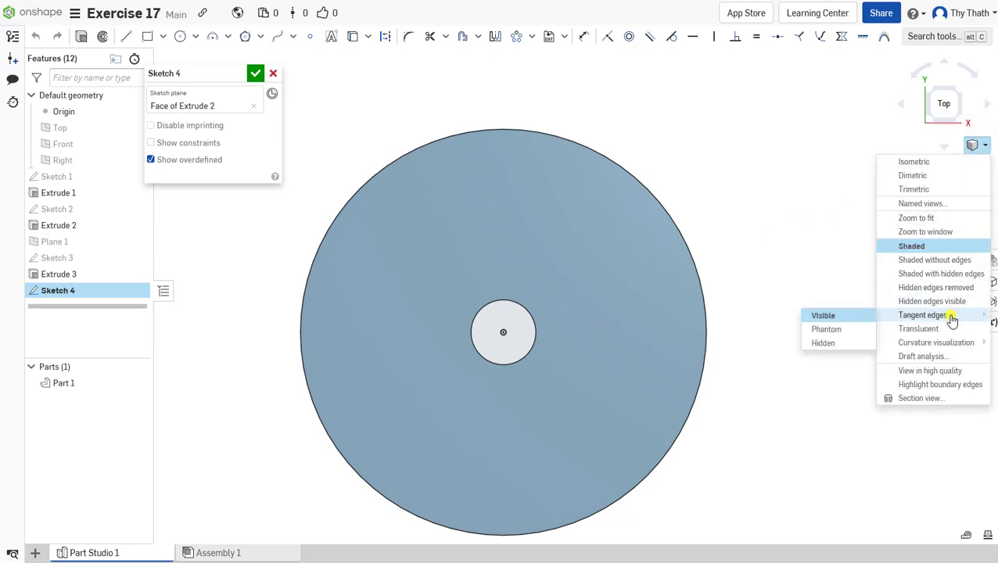
left_click(926, 330)
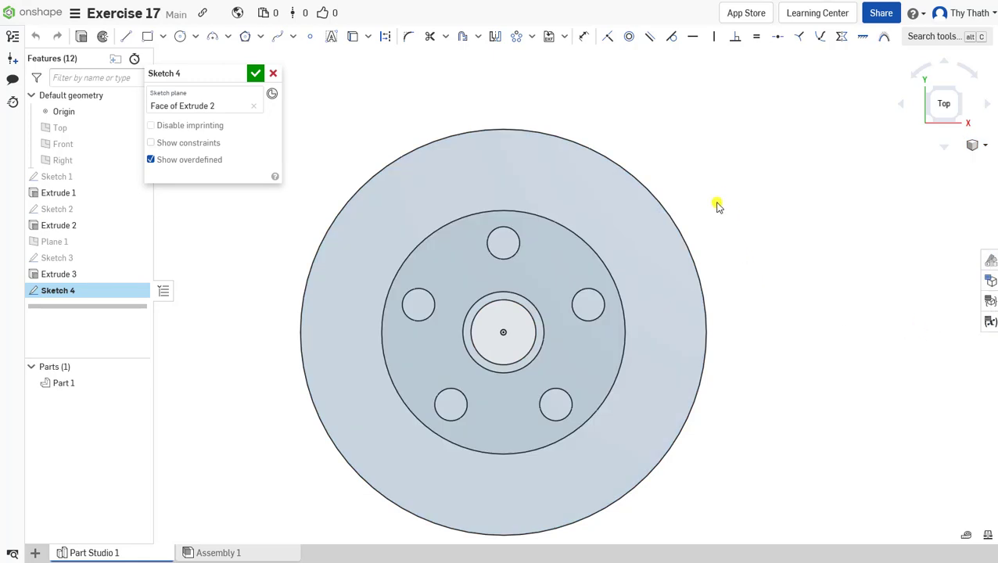
middle_click_drag(729, 178, 729, 171)
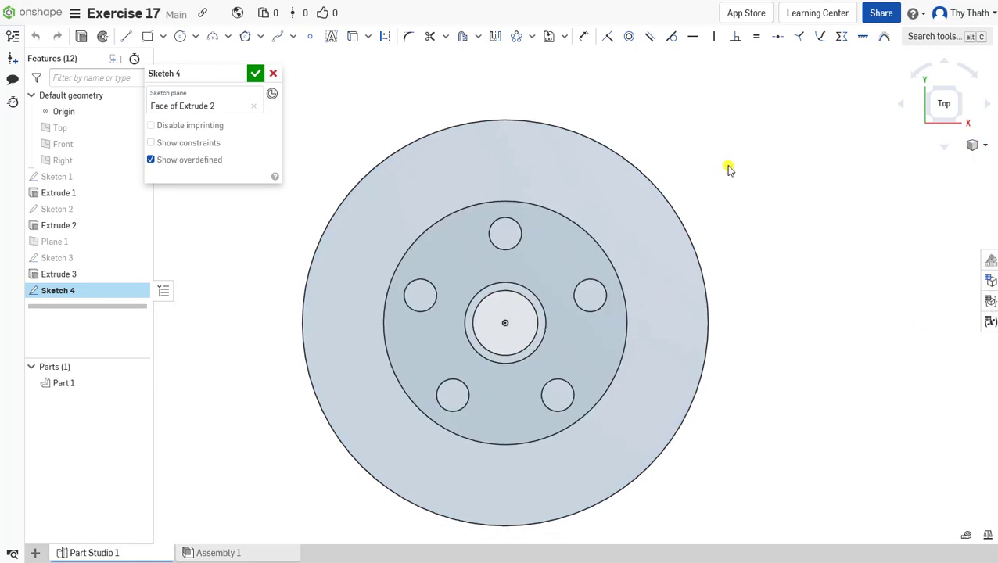
Step: Draw a vertical 125 mm line from the origin to the outer edge of the large disc
left_click(126, 35)
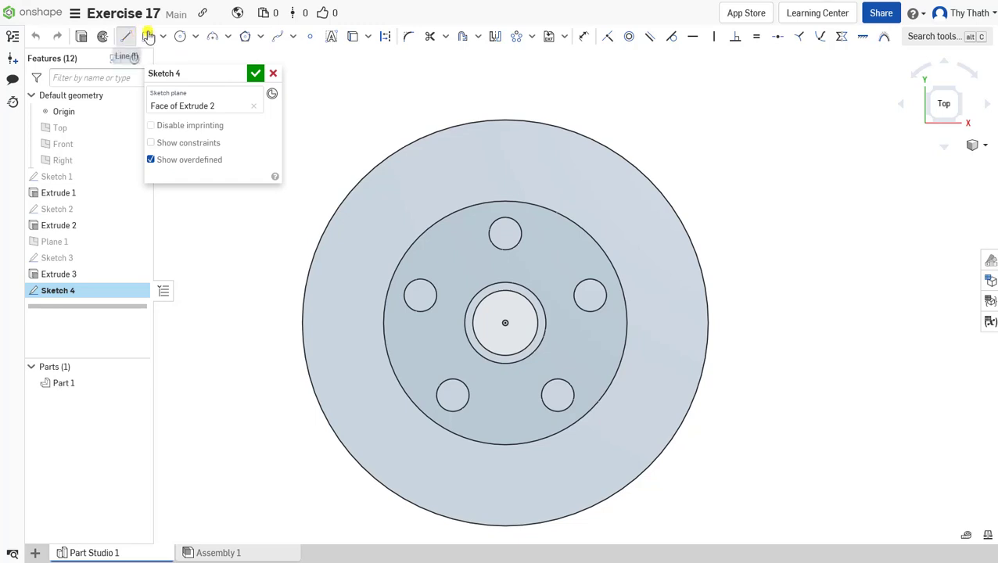
left_click(504, 323)
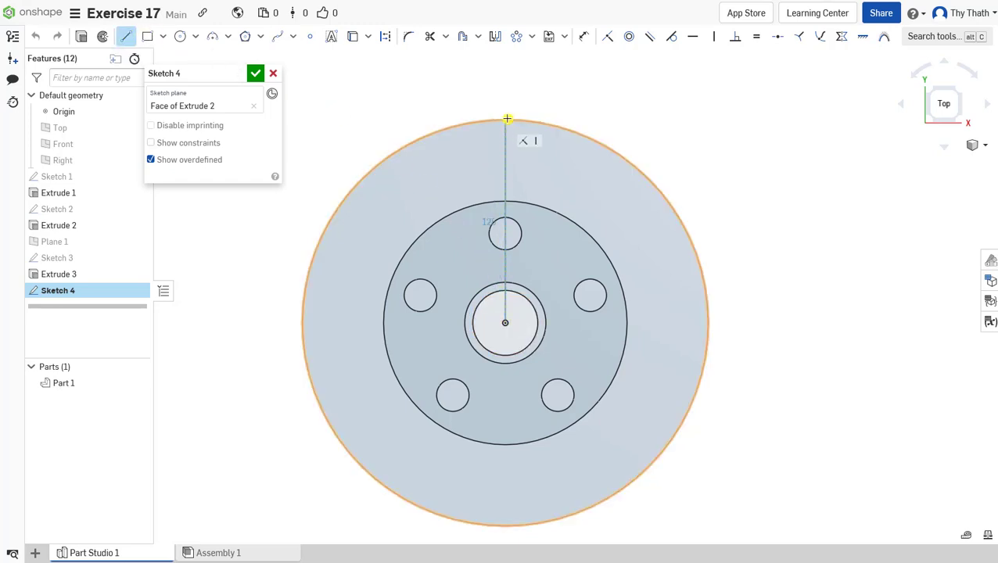
left_click(507, 119)
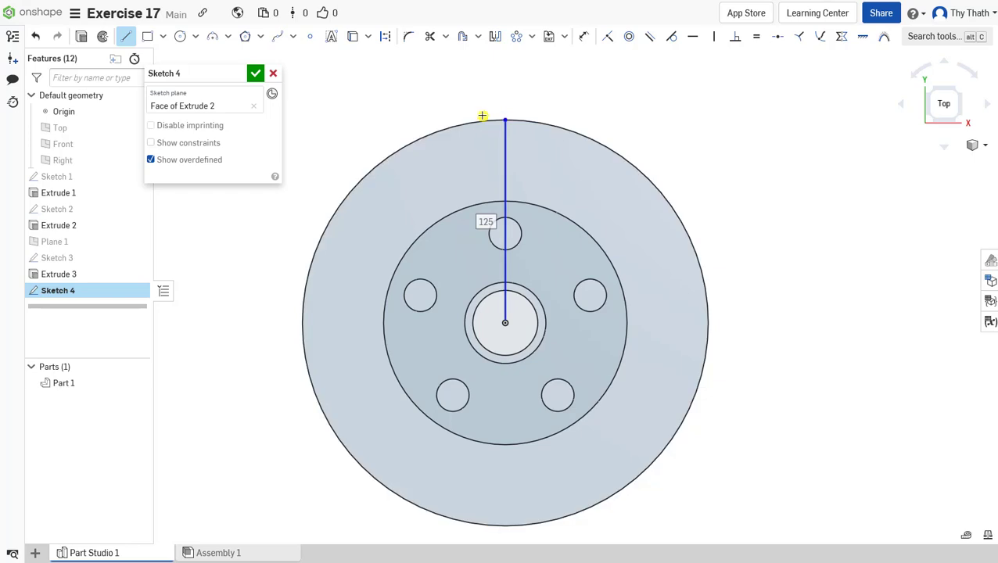
left_click(126, 36)
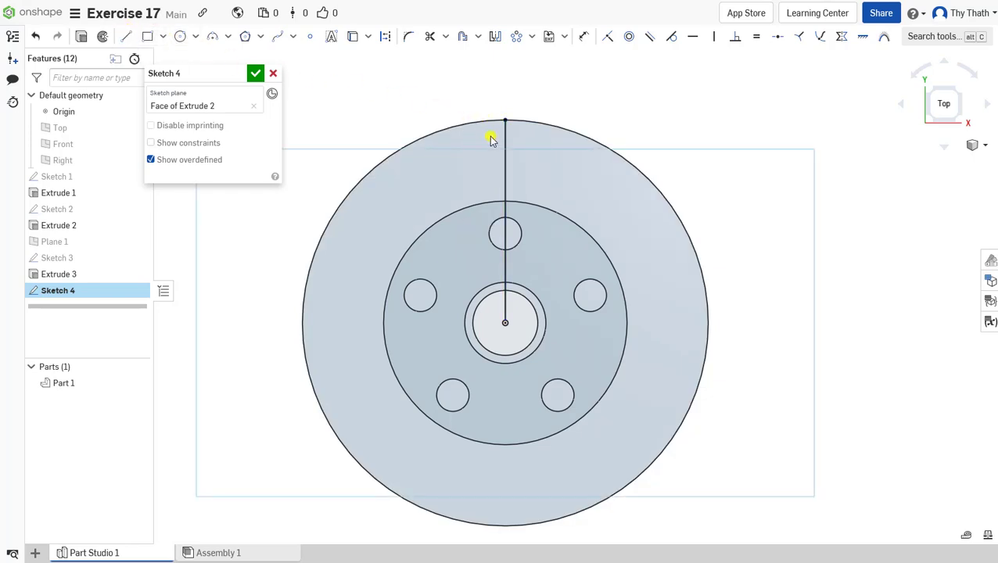
Step: Convert the vertical line from the origin to the outer edge of the large disc into construction geometry
scroll(488, 135, "up", 2)
left_click(514, 190)
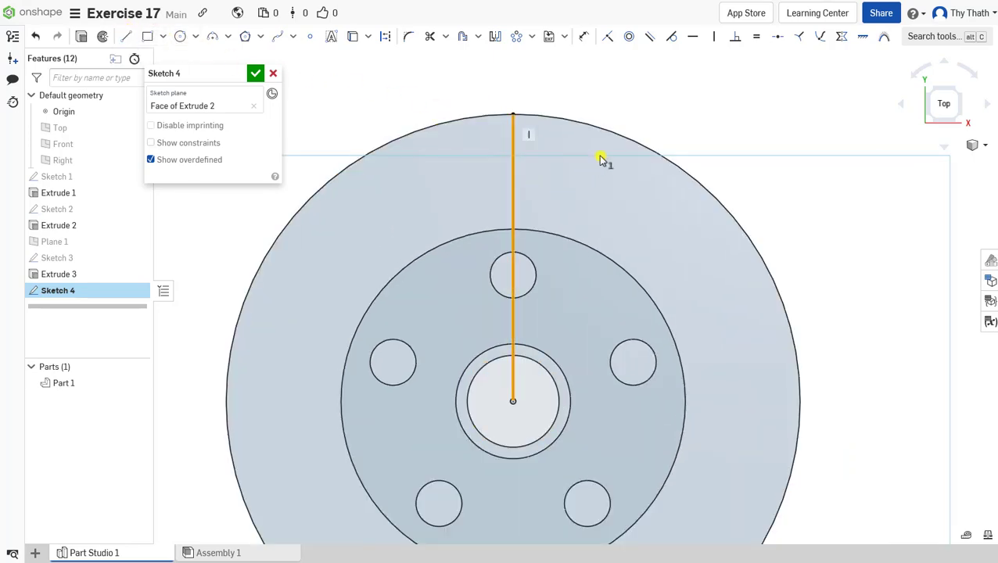
left_click(714, 38)
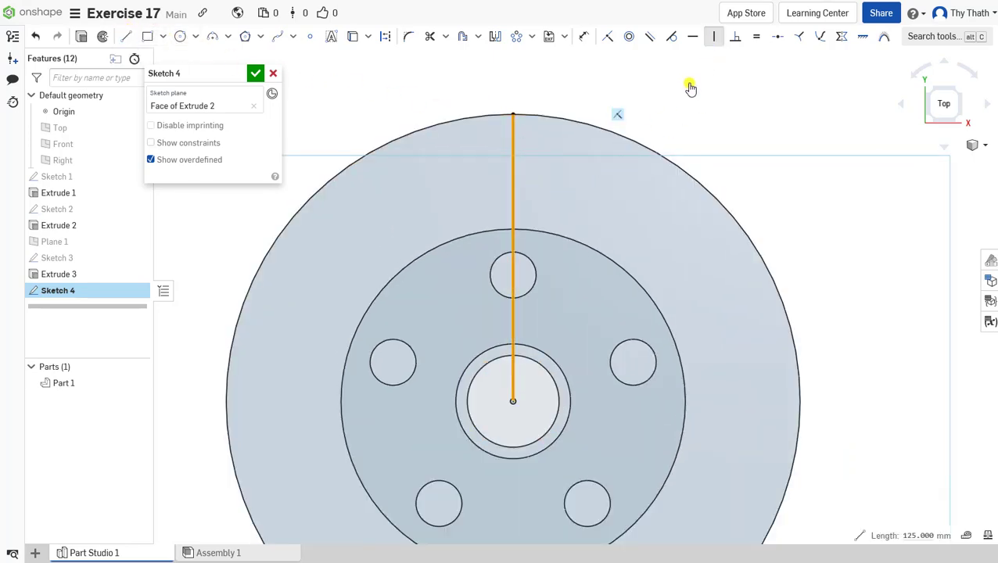
left_click(513, 210)
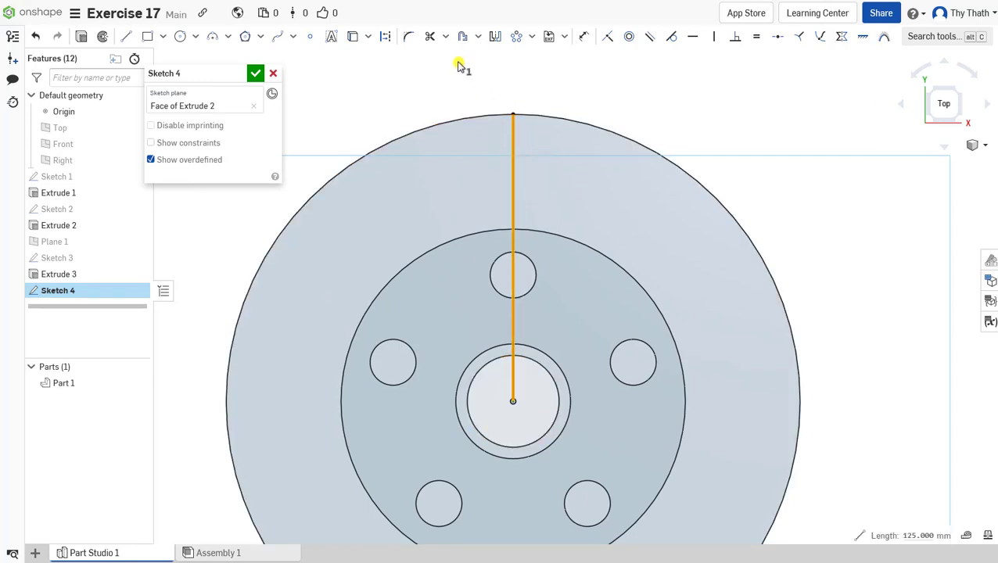
left_click(384, 37)
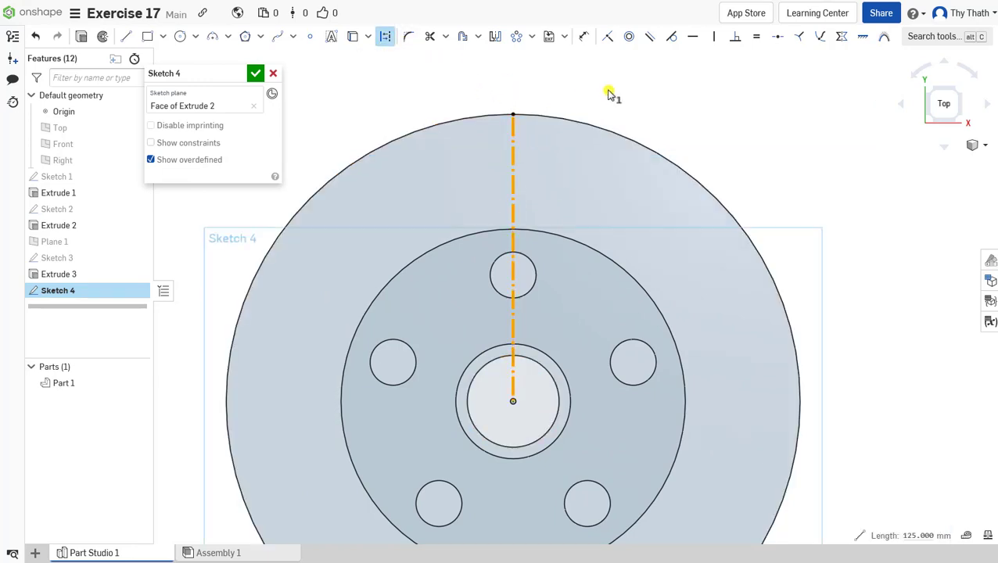
left_click(612, 108)
scroll(612, 108, "down", 1)
middle_click_drag(624, 105, 611, 92)
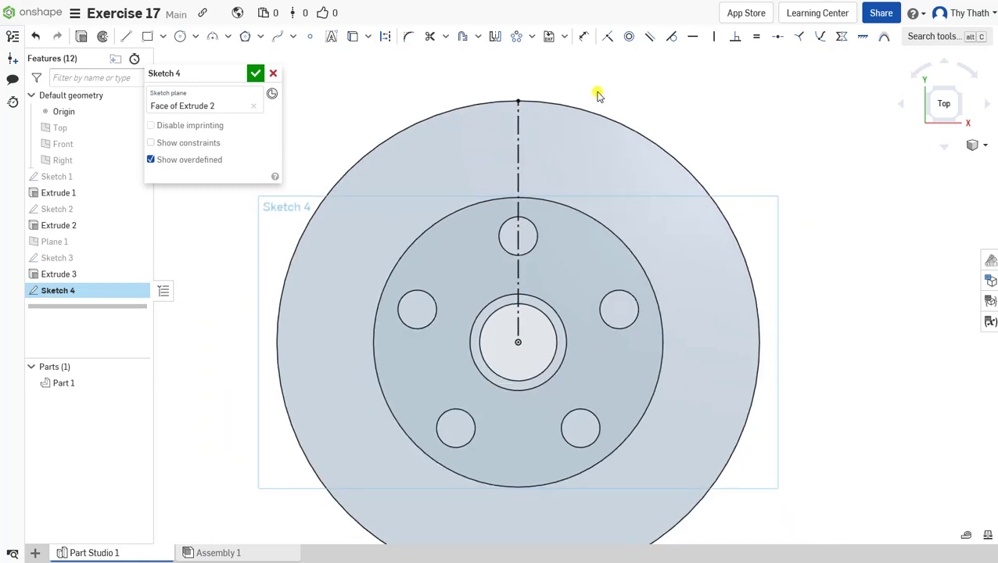
Step: Draw a slanted line about 125 mm long from the origin to the large disc's outer edge, to the right of the centerline
left_click(126, 36)
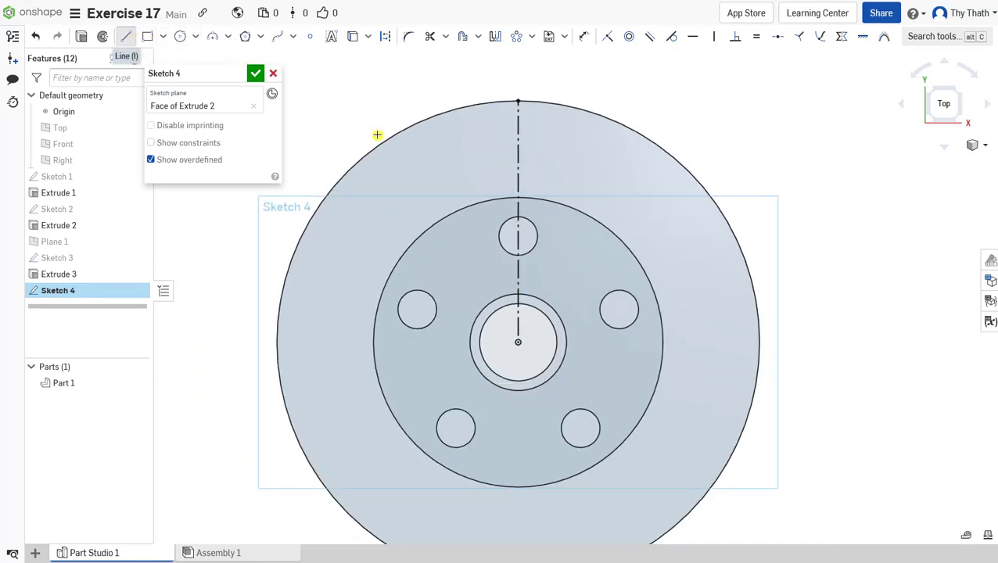
left_click(517, 342)
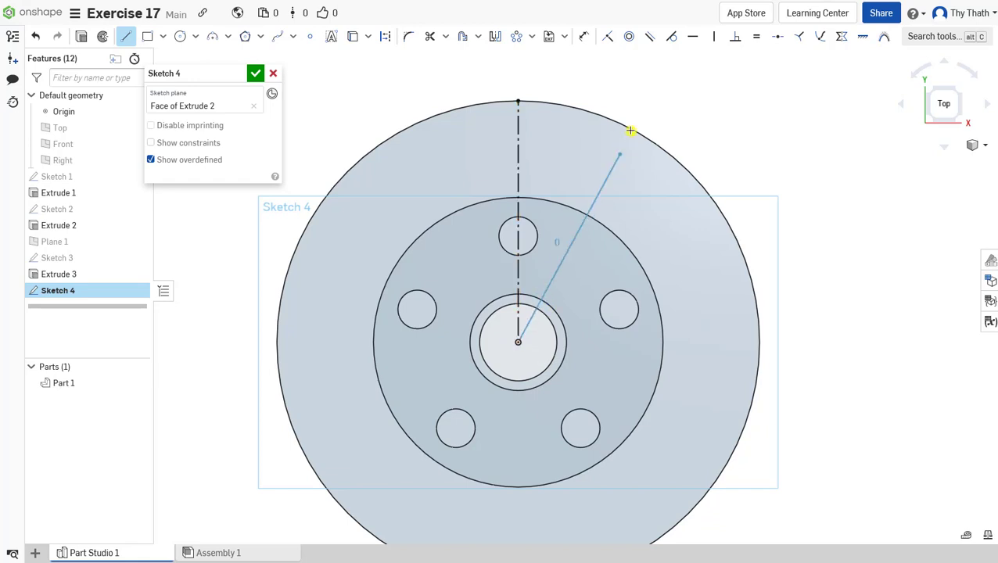
left_click(631, 128)
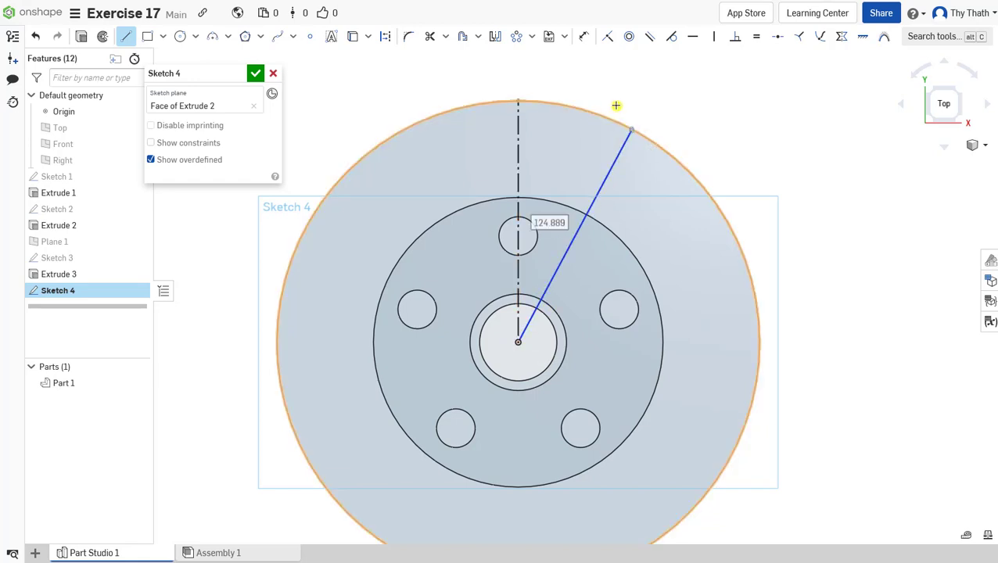
left_click(127, 36)
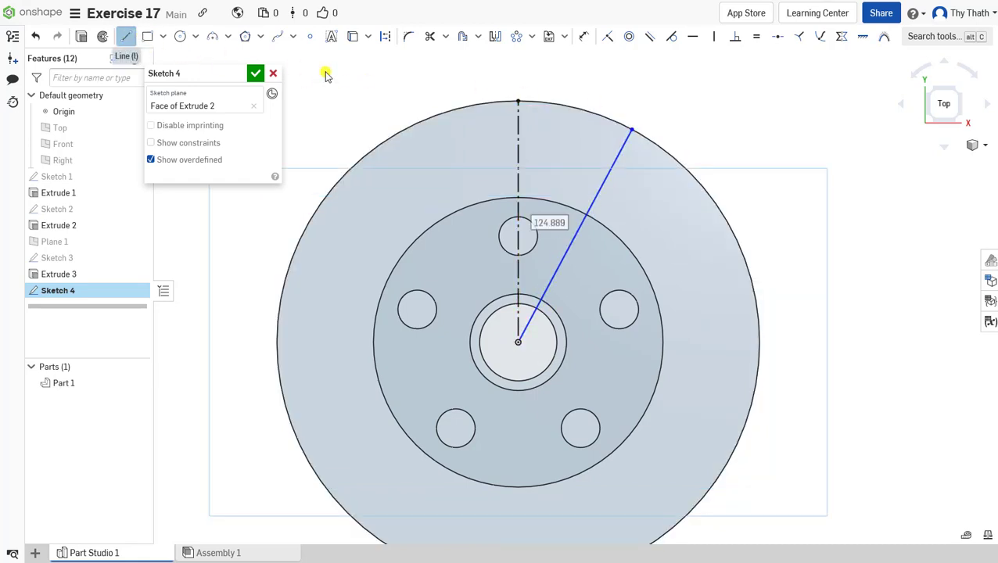
Step: Dimension the angle between the vertical construction line and the slanted line as 5 degrees
left_click(584, 37)
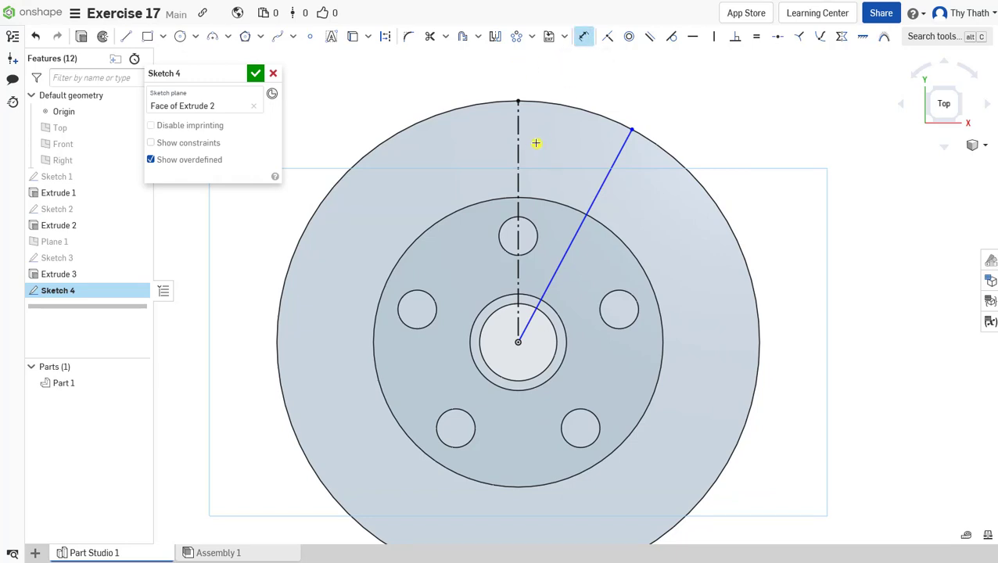
left_click(517, 159)
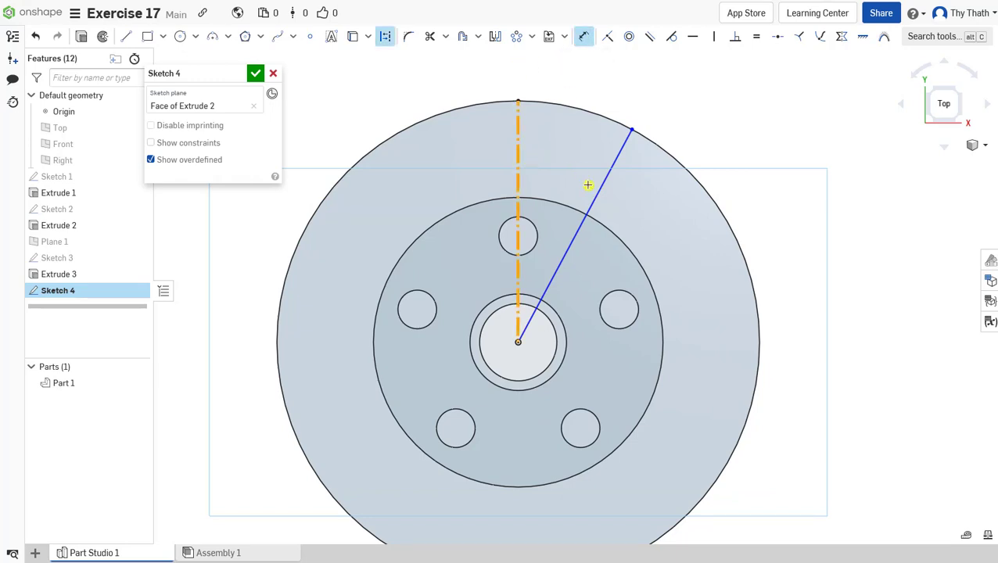
left_click(588, 185)
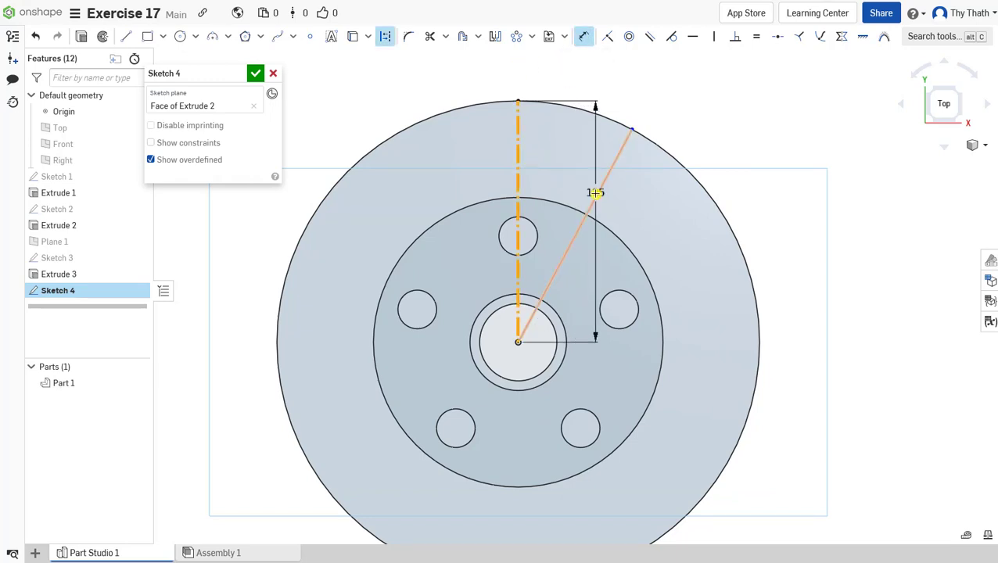
left_click(563, 146)
type("5")
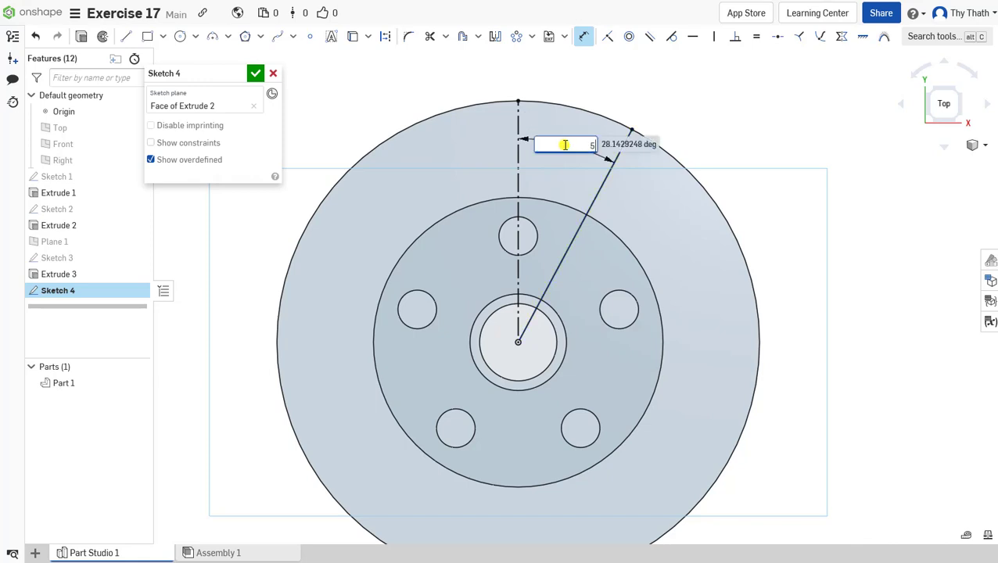
key("Return")
Step: Mirror the slanted line across the vertical construction line
scroll(531, 126, "up", 2)
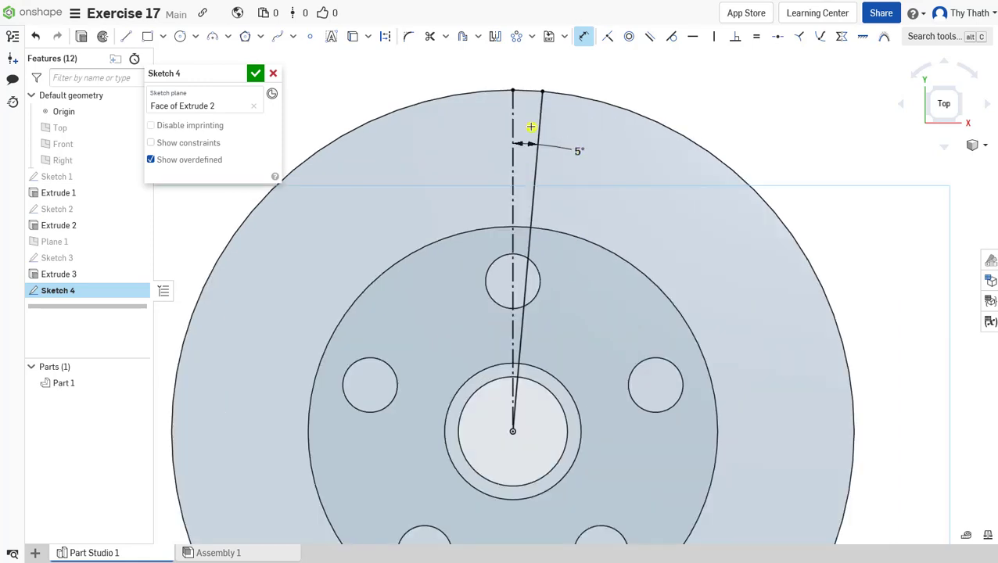
scroll(545, 92, "up", 2)
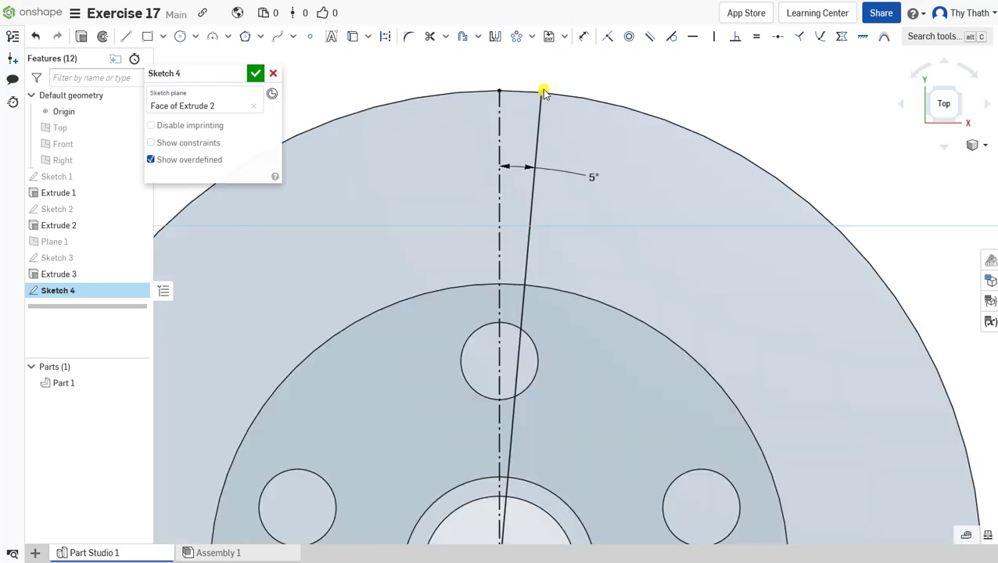
left_click(495, 36)
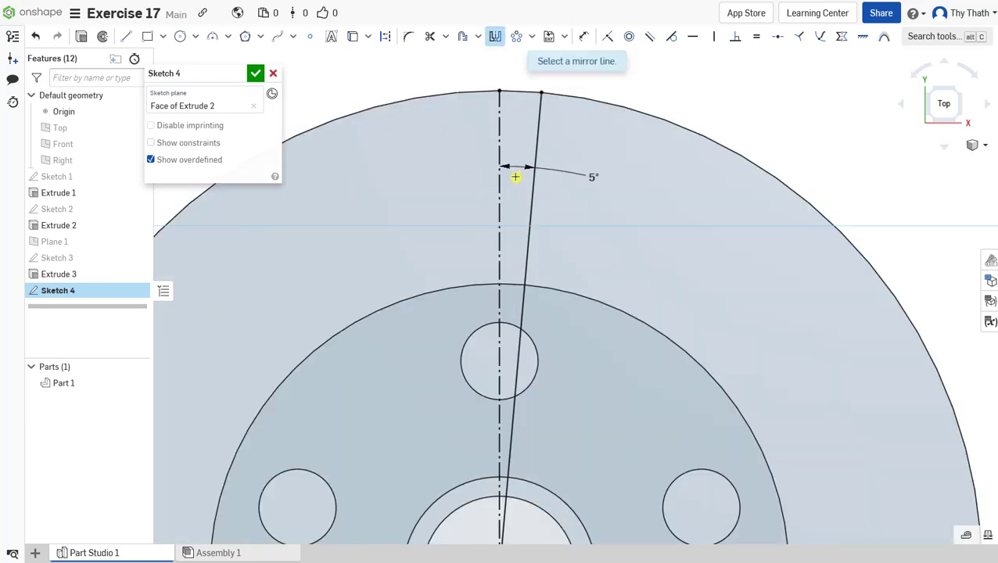
scroll(506, 187, "up", 2)
left_click(518, 224)
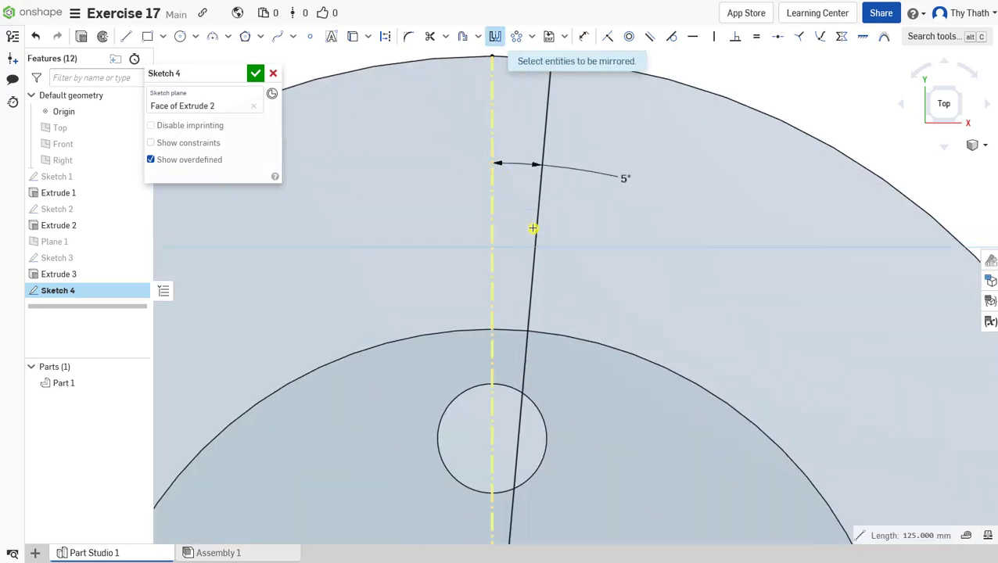
left_click(515, 250)
scroll(515, 250, "down", 3)
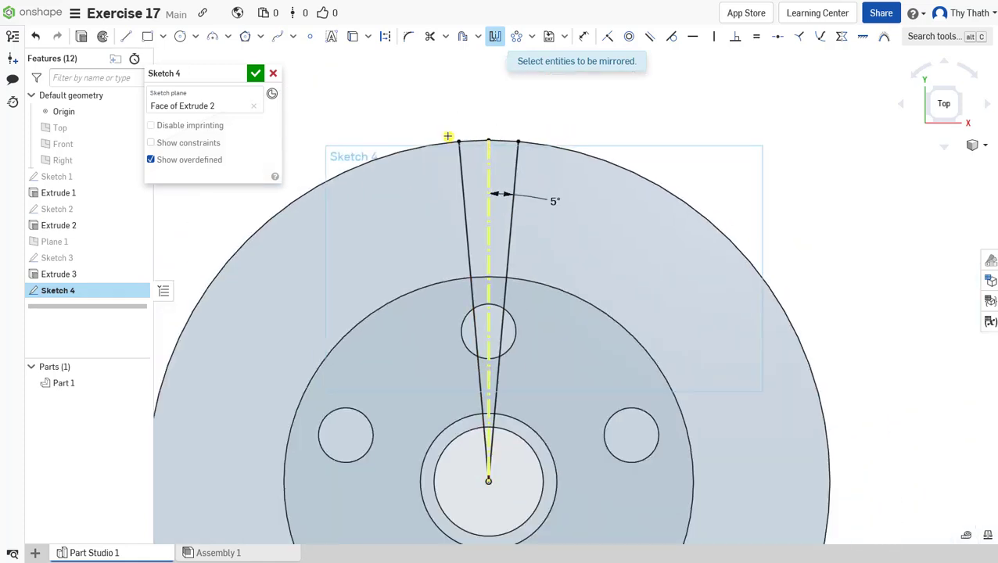
scroll(563, 207, "down", 3)
scroll(544, 229, "up", 3)
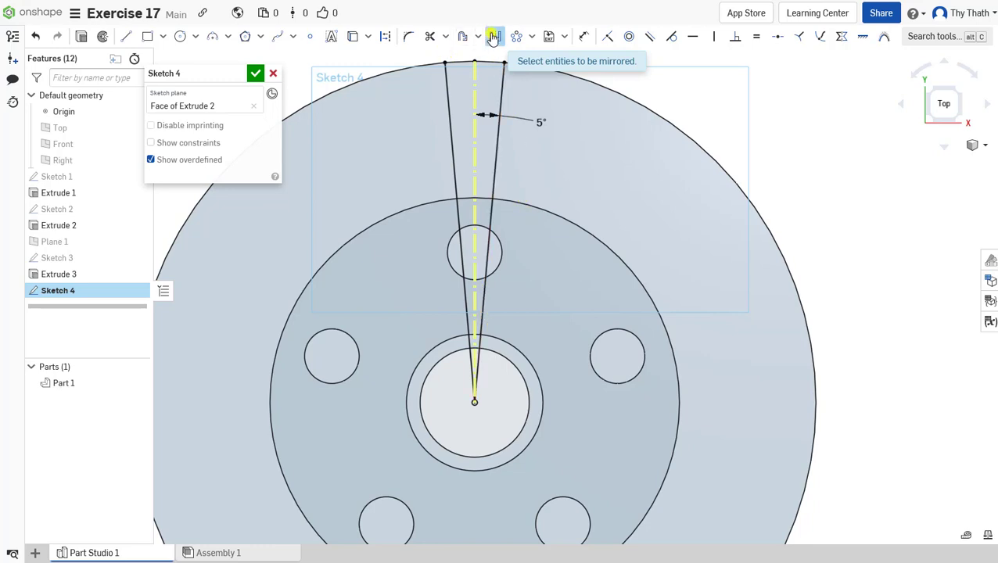
key("Escape")
Step: Project the tube's outer circular edge around the central hole into the sketch with Use
scroll(480, 289, "up", 2)
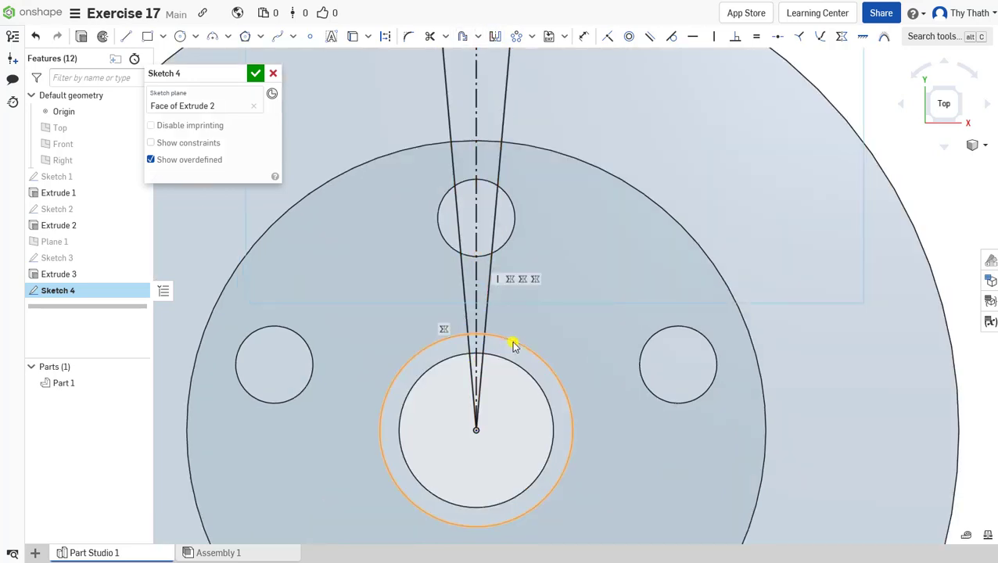
left_click(515, 346)
scroll(509, 344, "down", 3)
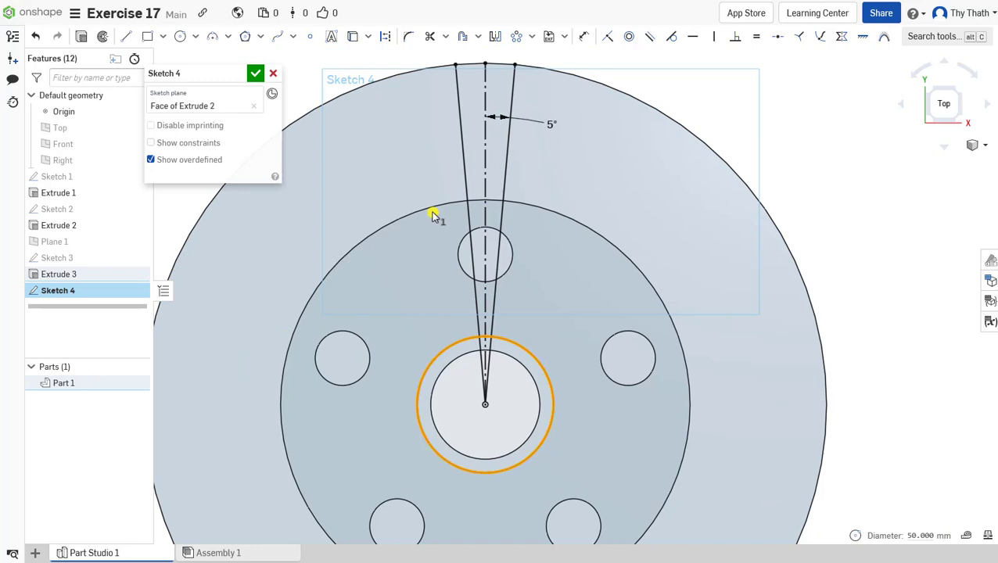
left_click(352, 37)
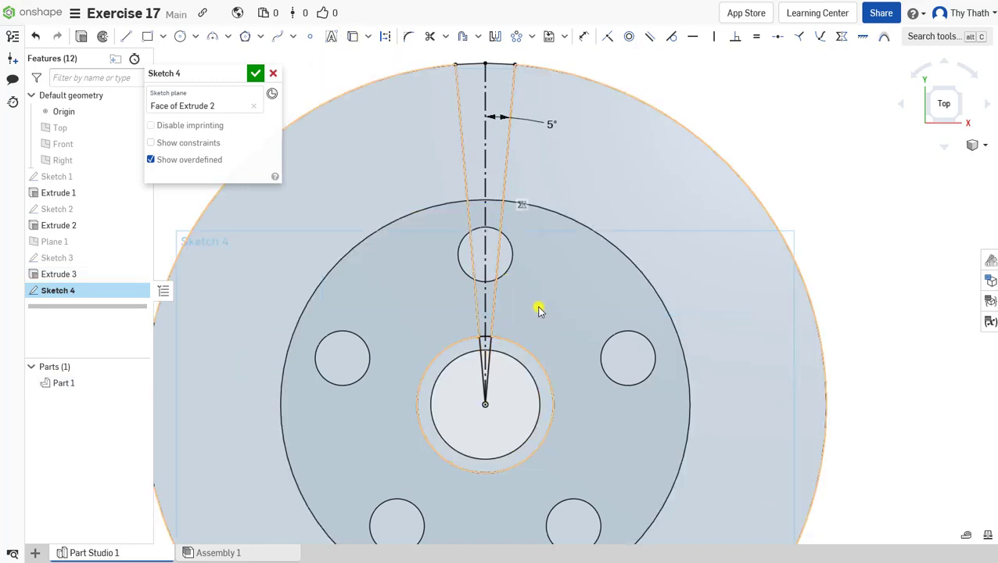
middle_click_drag(550, 268, 560, 219)
Step: Trim away the portions of both slanted lines that lie inside the projected tube circle
left_click(430, 36)
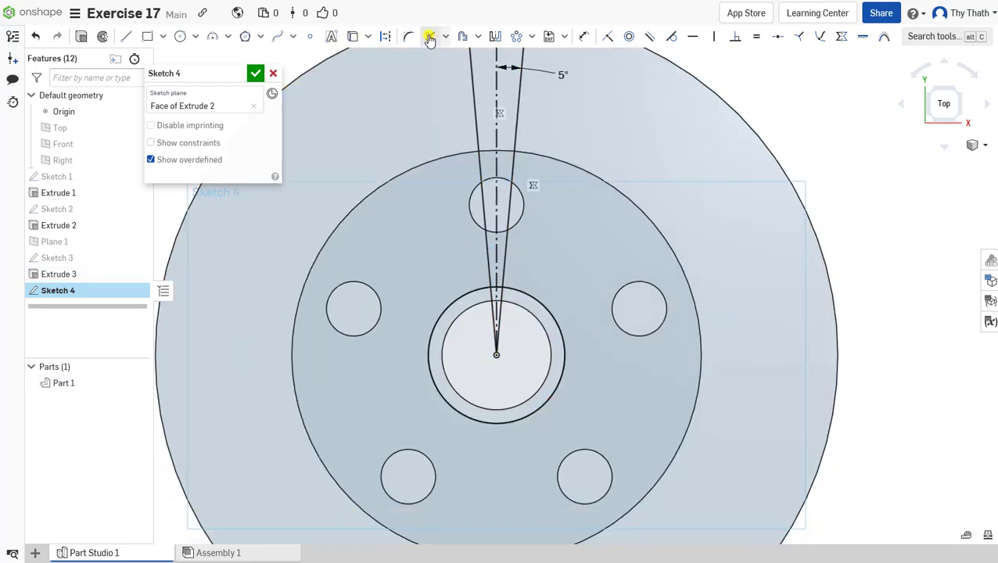
scroll(500, 298, "up", 3)
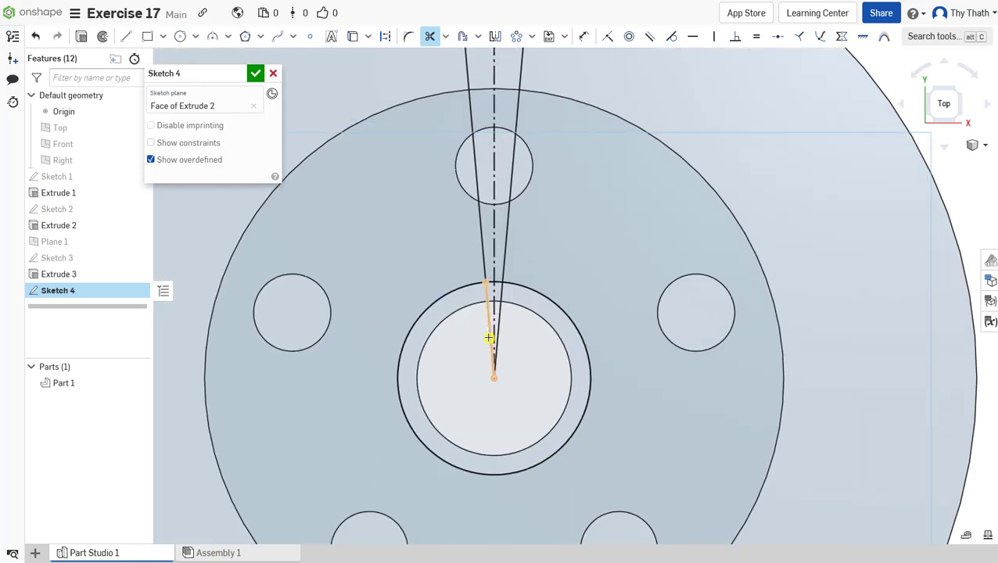
left_click(498, 326)
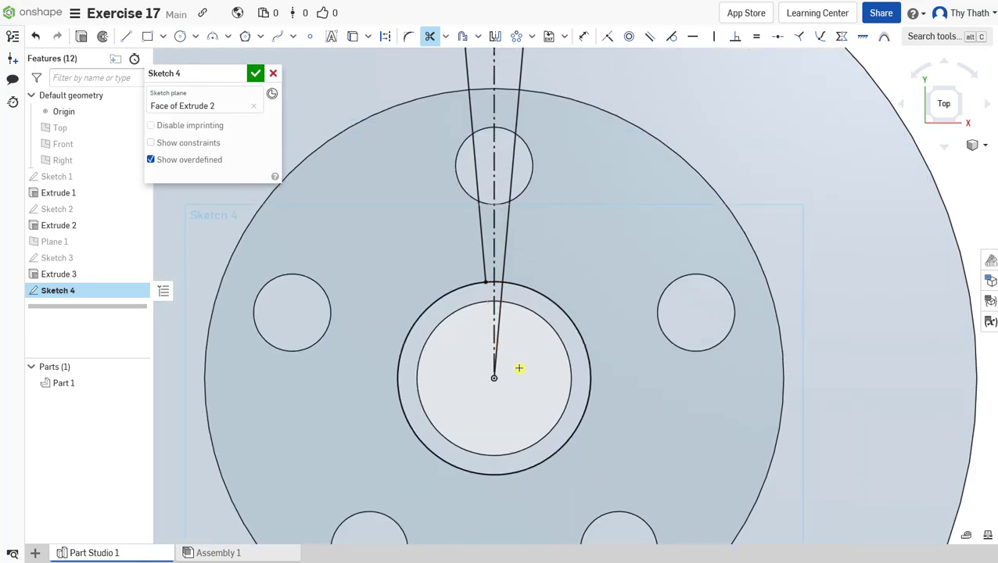
scroll(539, 290, "down", 2)
scroll(565, 276, "down", 2)
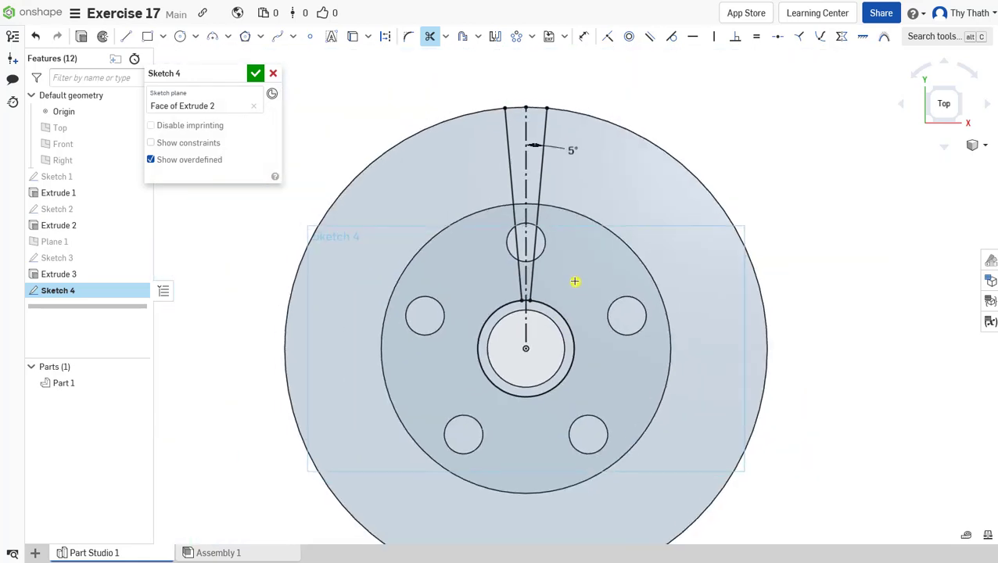
middle_click_drag(574, 281, 578, 282)
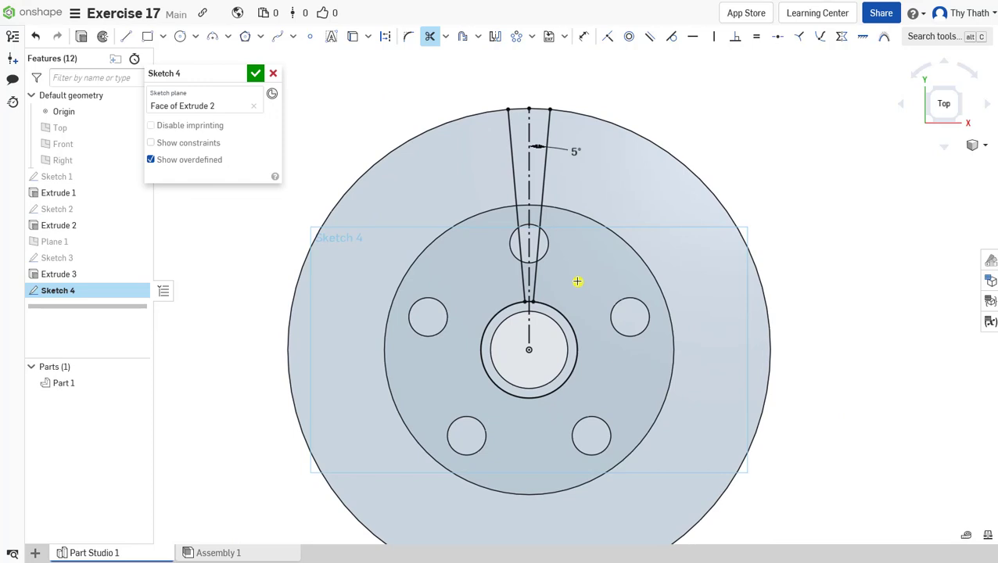
left_click(430, 37)
Step: Create a circular pattern of the two slanted lines around the origin with 6 instances and finish the sketch
left_click(533, 40)
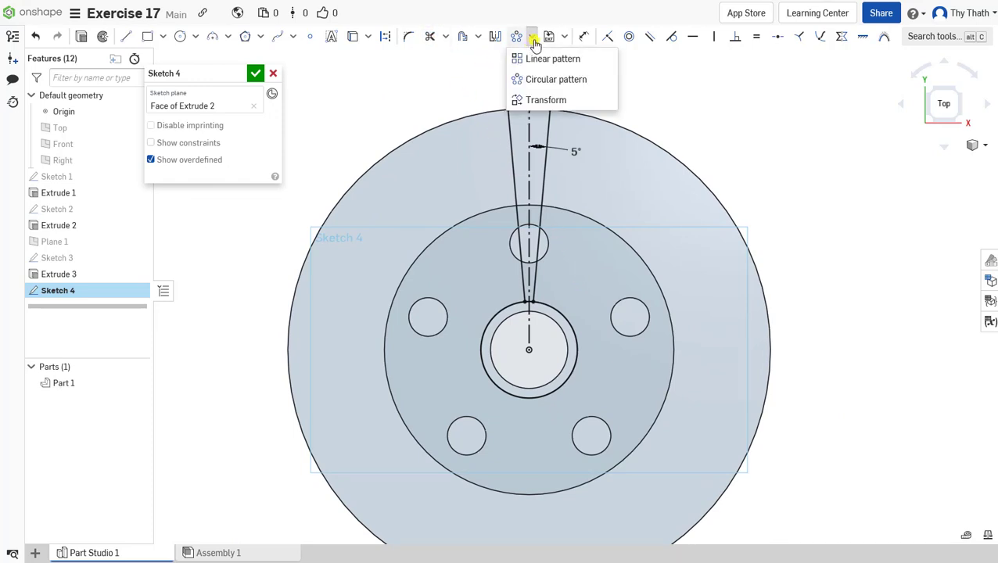
left_click(547, 79)
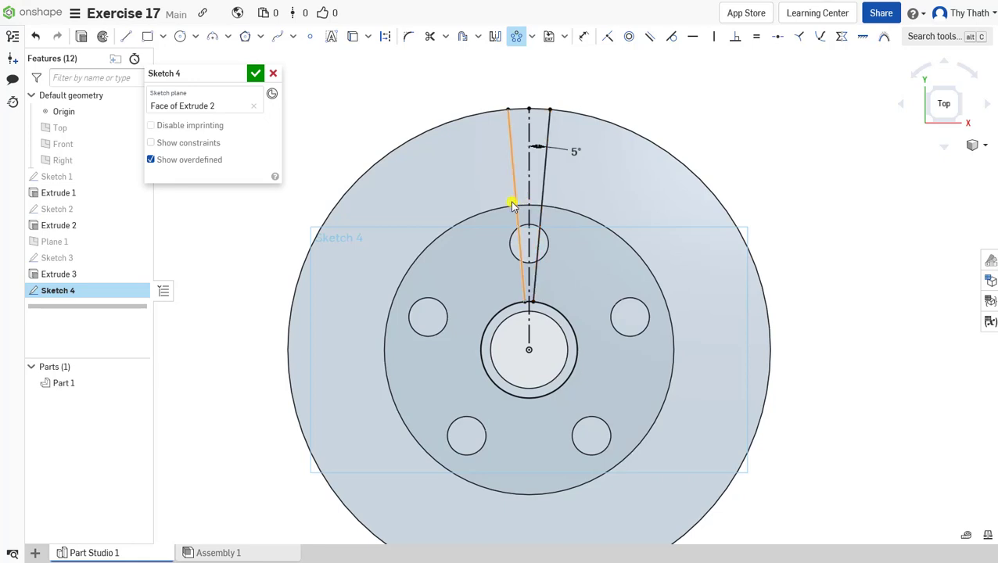
left_click(516, 202)
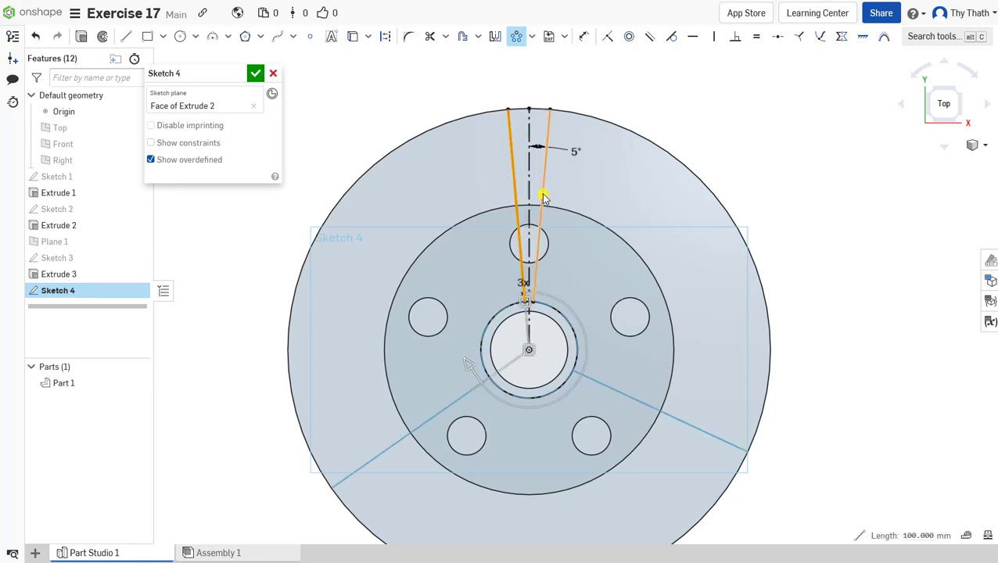
left_click(544, 198)
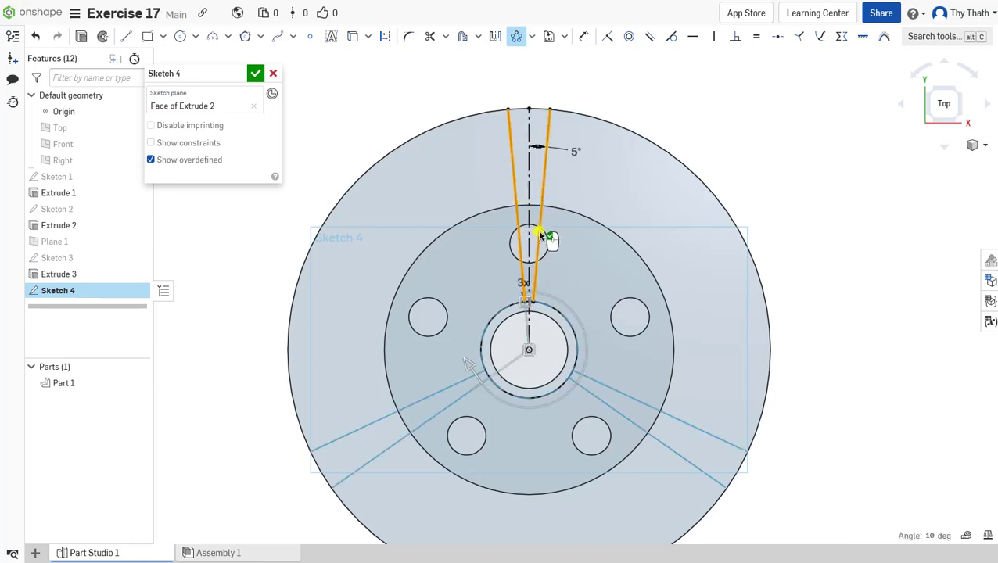
scroll(545, 235, "down", 2)
scroll(557, 316, "up", 3)
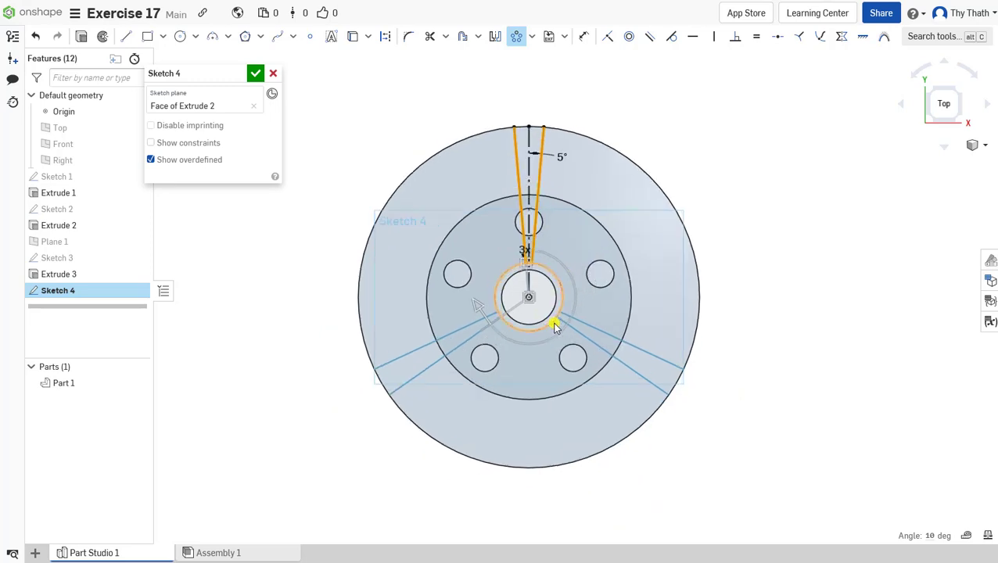
left_click(511, 216)
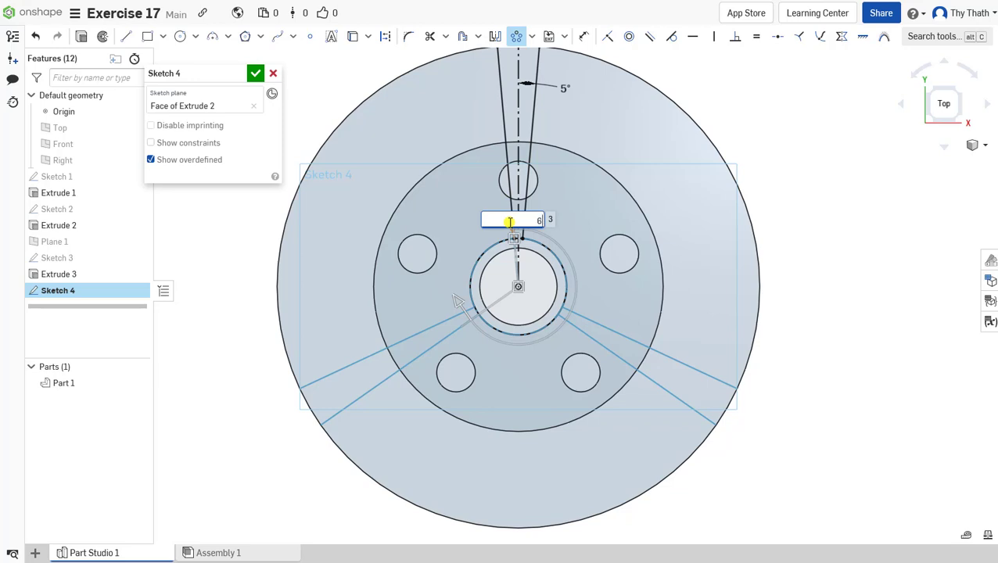
type("6")
key("Return")
scroll(505, 265, "down", 1)
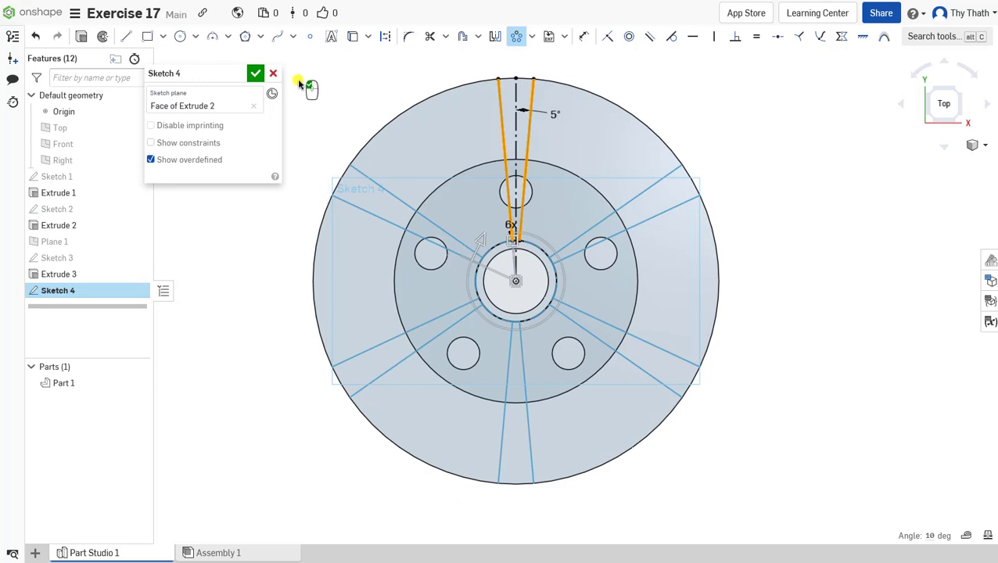
left_click(257, 73)
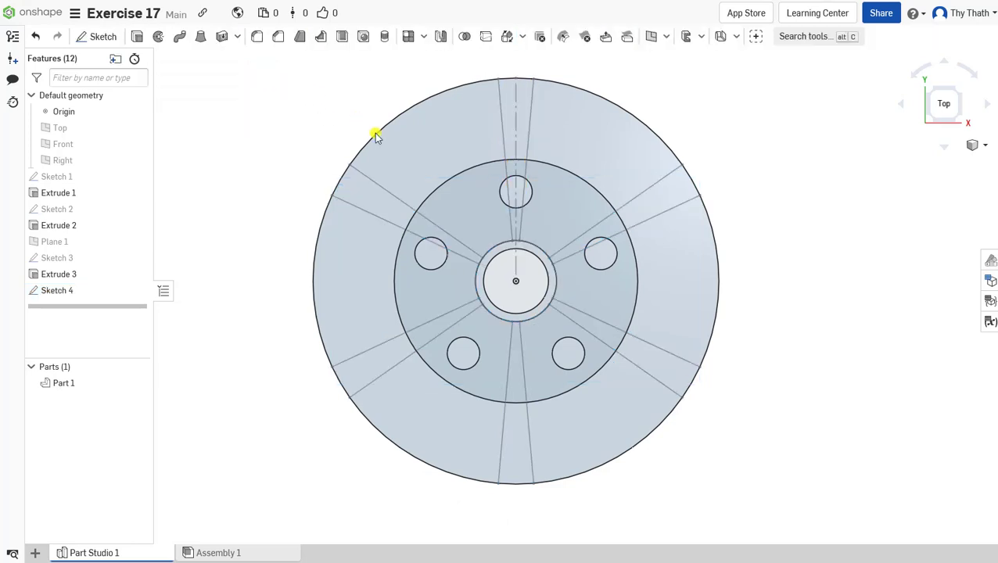
Step: Begin a Remove extrude and select the first four wide sectors between the slanted line pairs on the disc's upper face
key("shift+1")
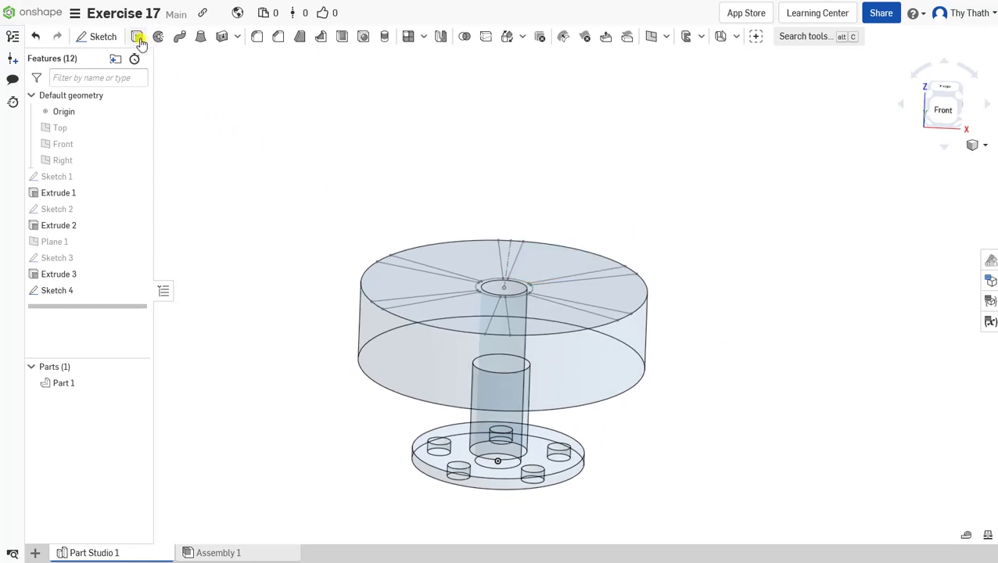
key("shift+e")
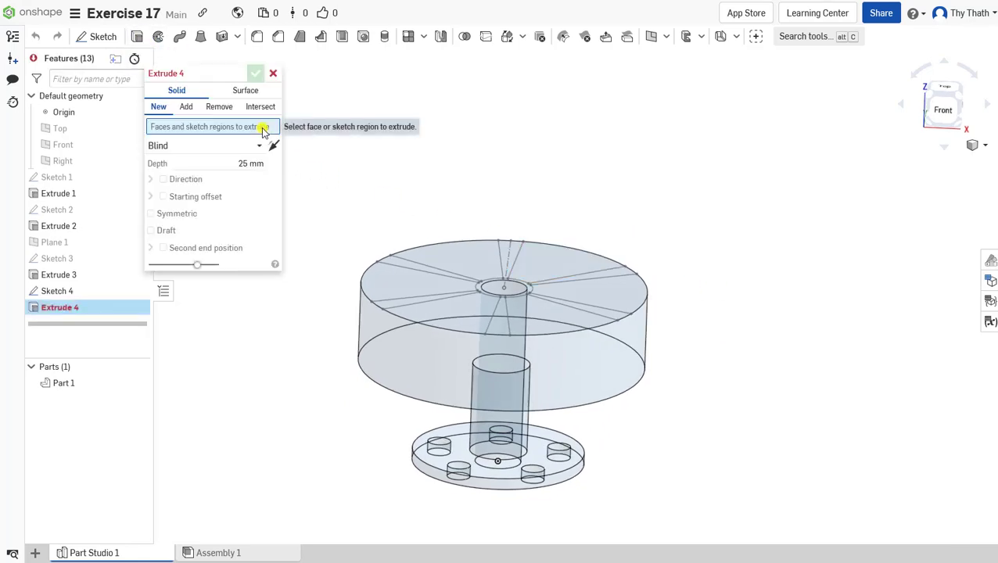
left_click(220, 107)
key("Up")
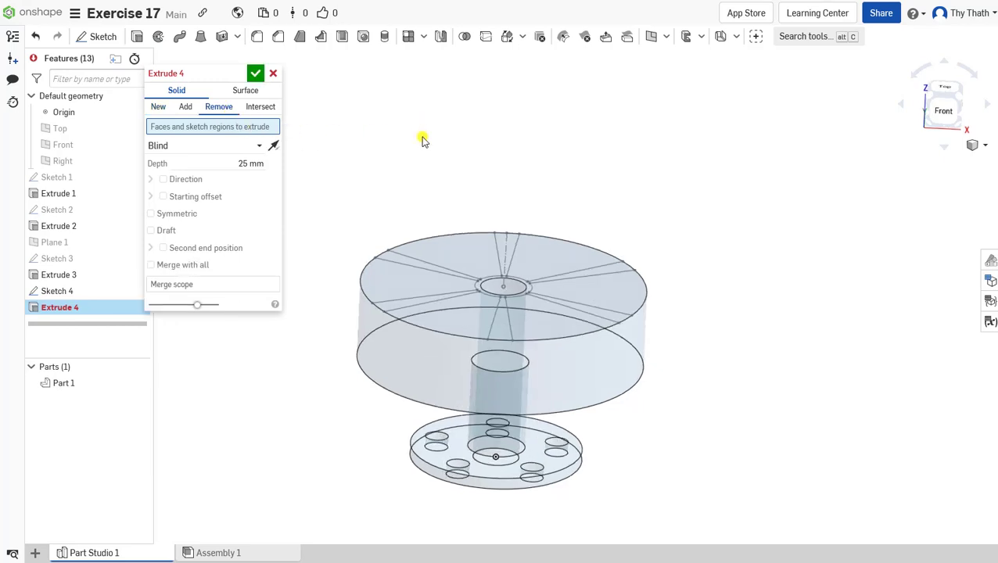
left_click(387, 275)
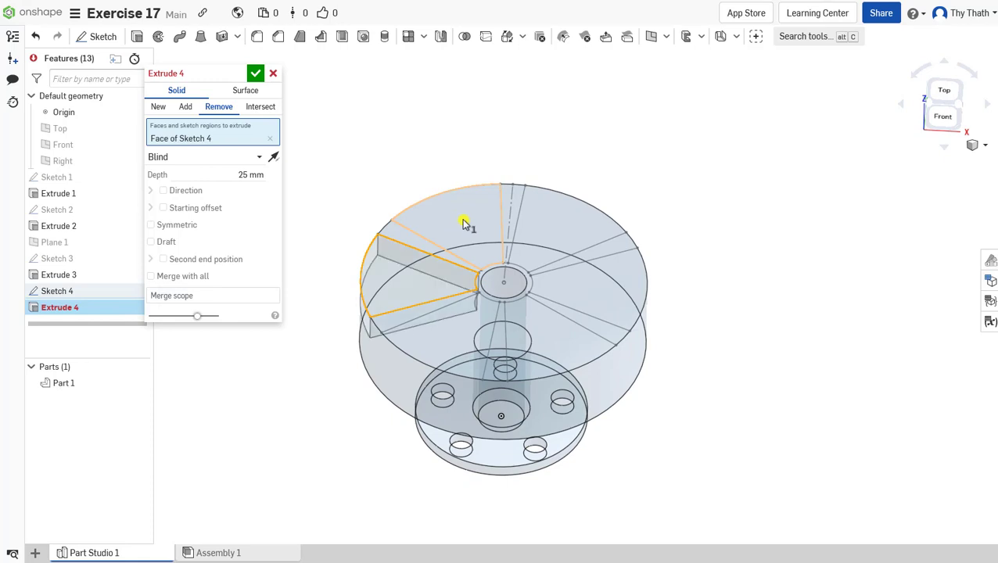
left_click(467, 223)
left_click(552, 223)
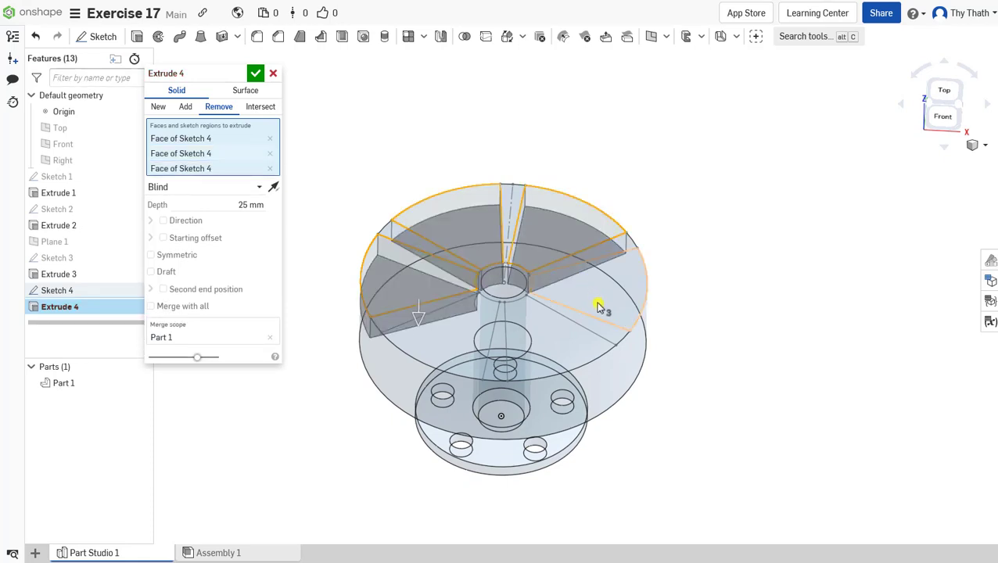
left_click(598, 307)
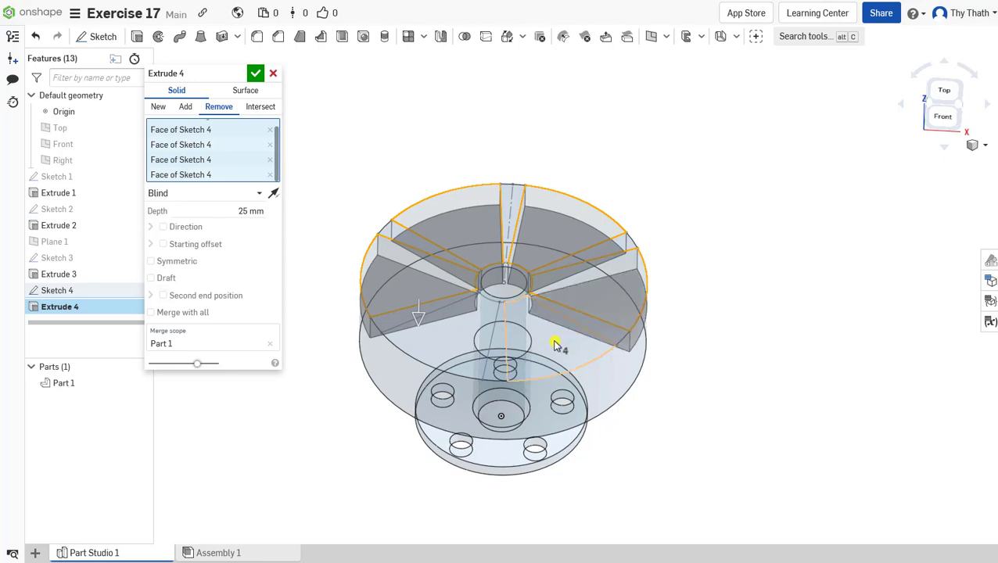
Step: Switch the display to Shaded and add the remaining wide sectors of the disc to the Remove extrude
right_click_drag(696, 311, 816, 258)
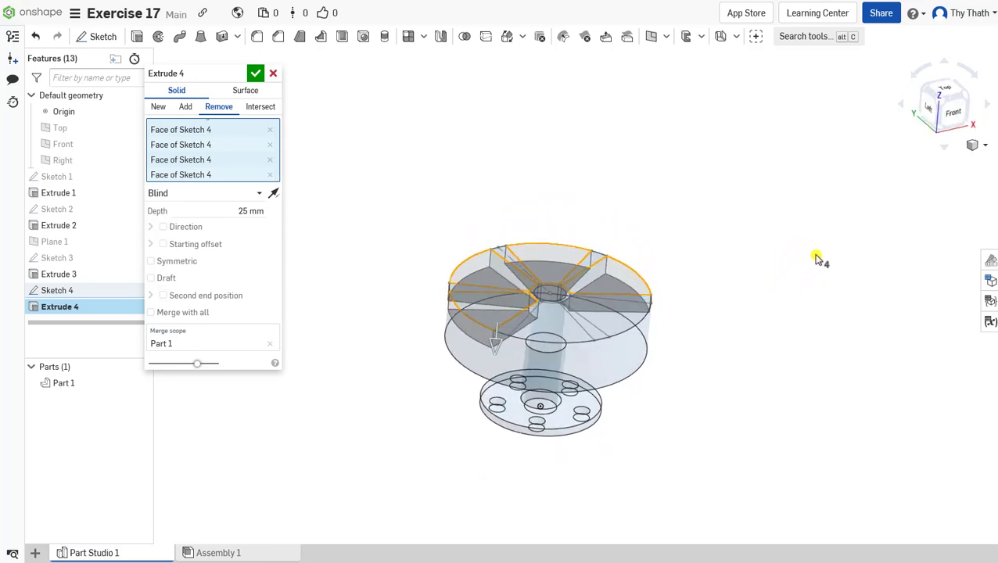
left_click(977, 146)
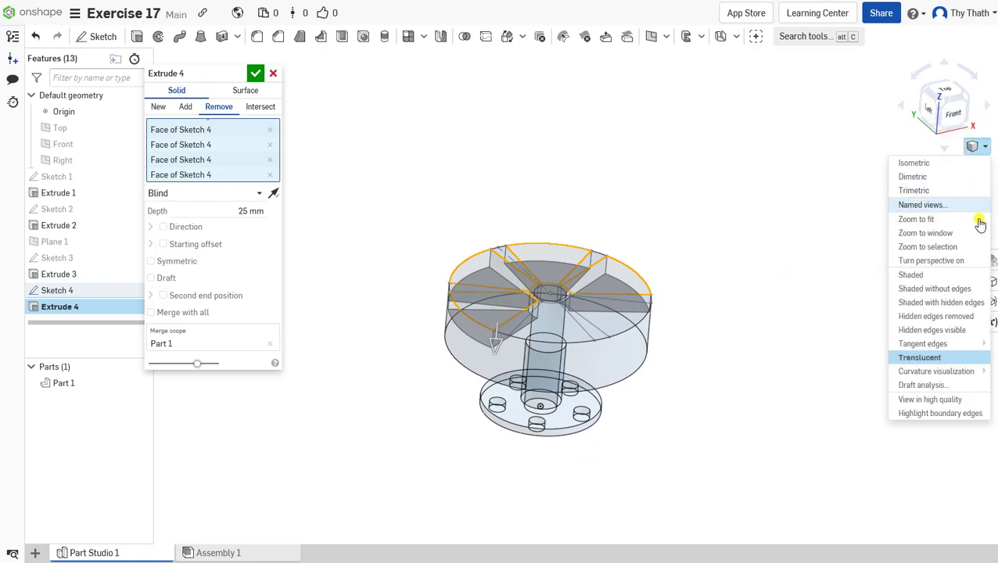
left_click(917, 277)
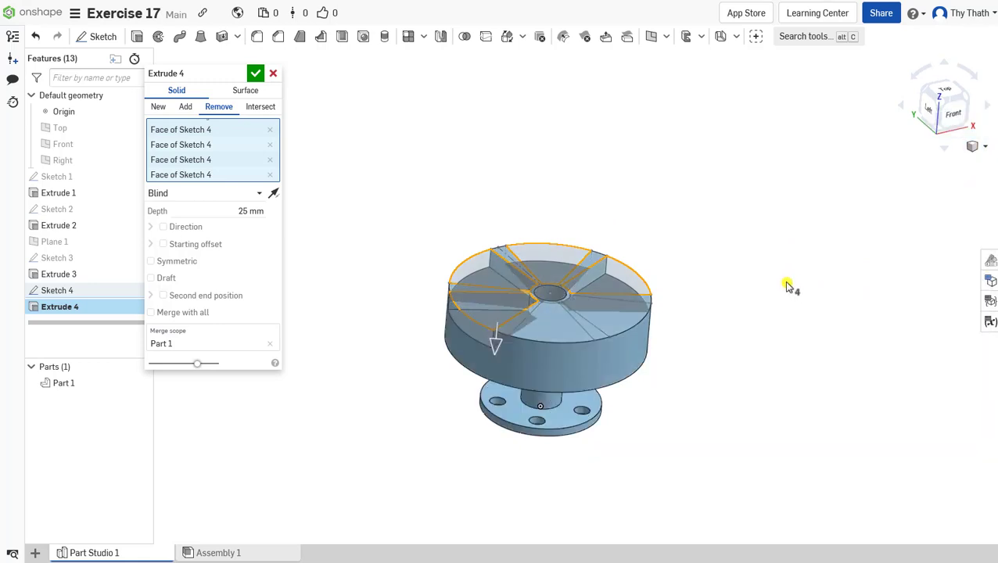
right_click_drag(763, 250, 761, 259)
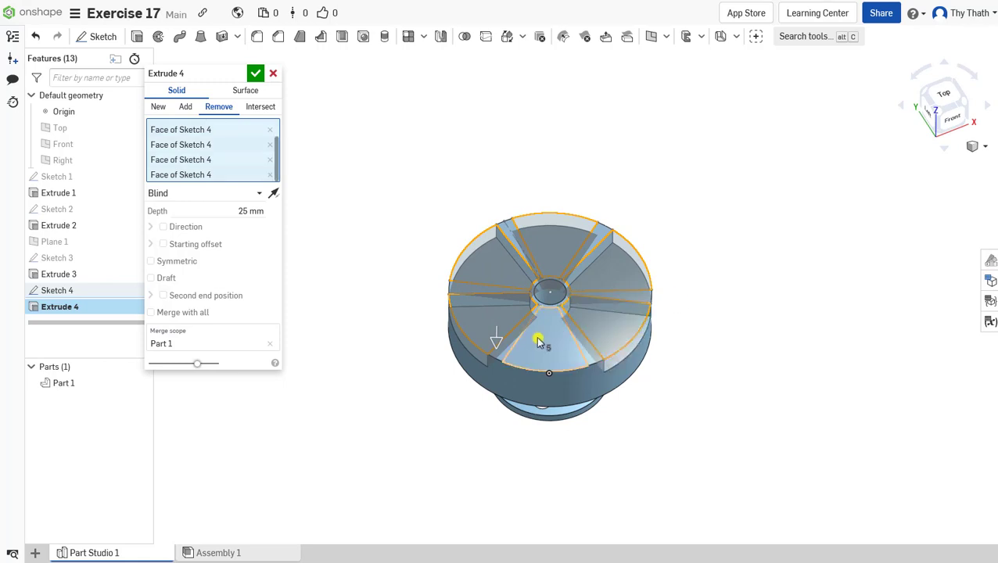
left_click(538, 342)
Step: Set the cut's end type to Up to face, pick the disc's underside as the limit and accept the extrude
scroll(488, 388, "down", 1)
right_click_drag(441, 435, 438, 355)
left_click(255, 193)
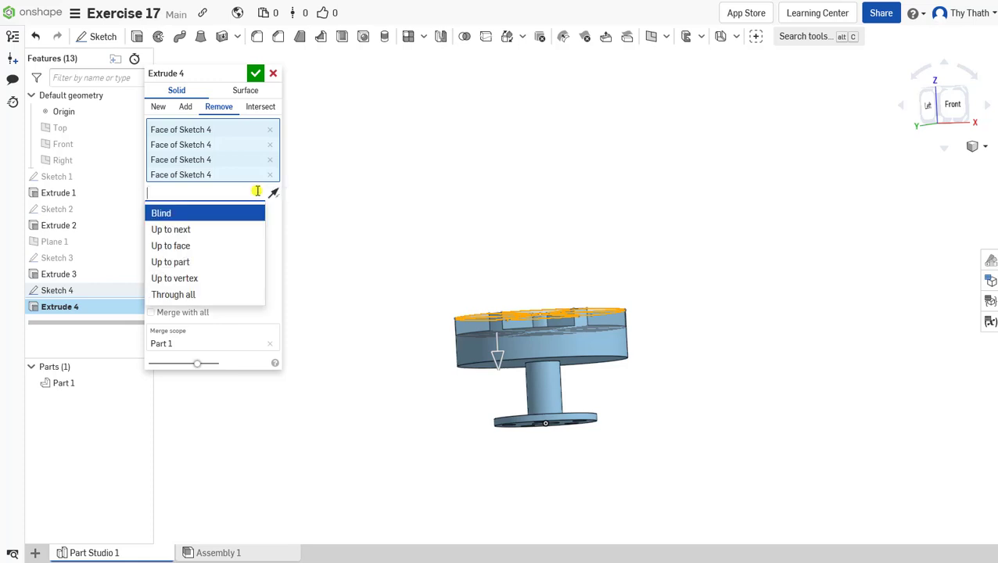
left_click(209, 245)
right_click_drag(525, 230, 522, 188)
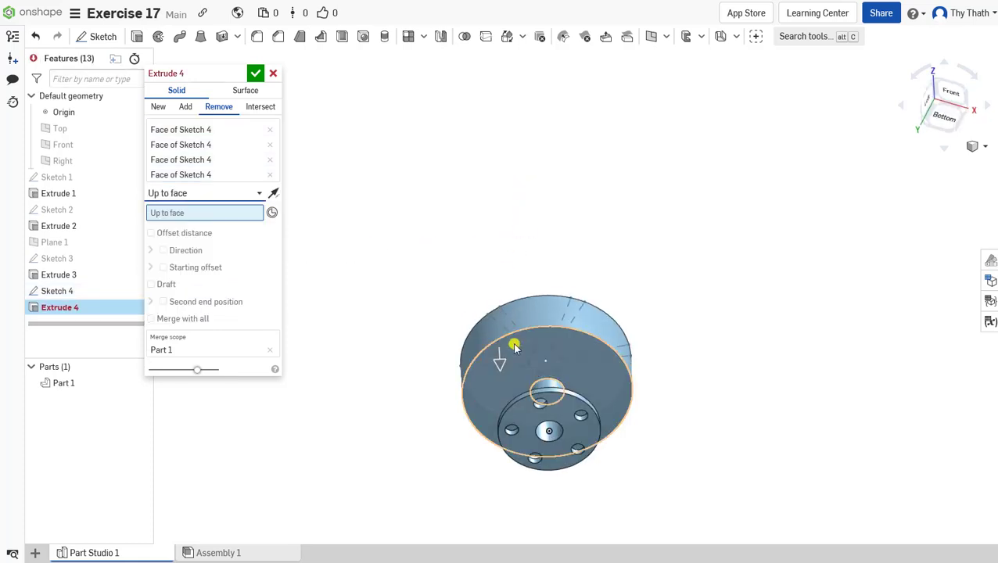
left_click(573, 276)
right_click_drag(625, 223, 657, 286)
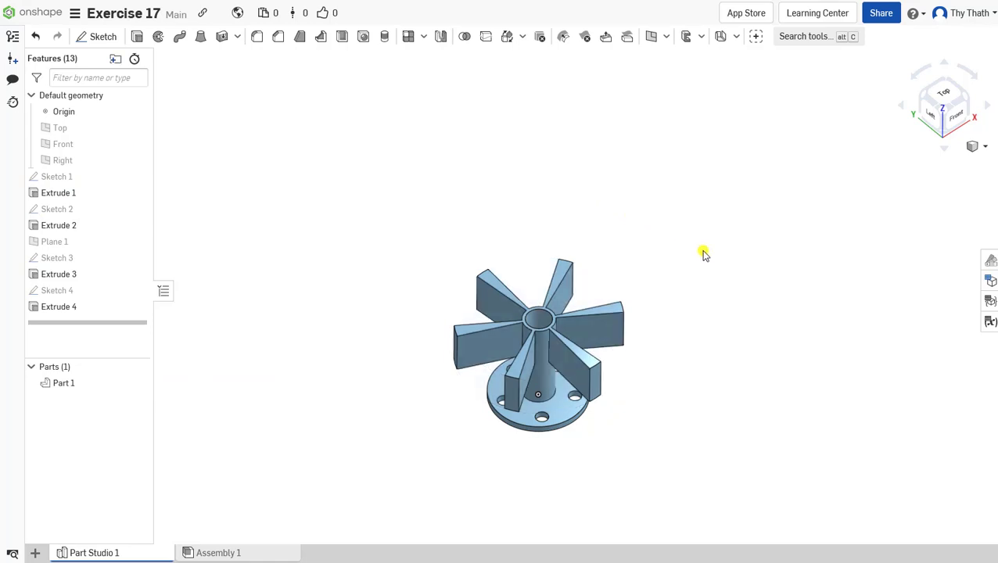
right_click_drag(701, 210, 759, 236)
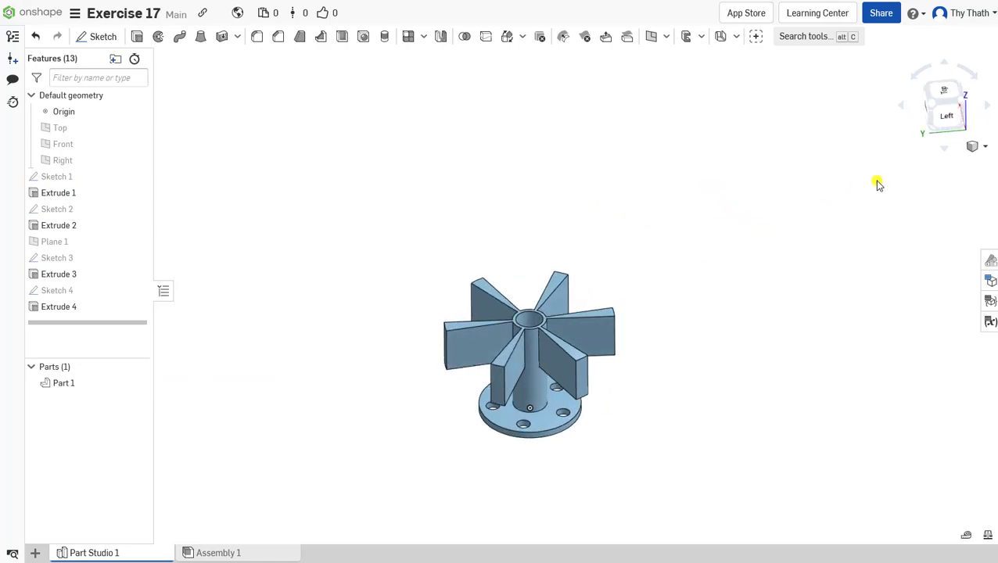
Step: Start a sketch on the Right plane, viewed normal to the sketch plane, and set the display to Translucent
left_click(102, 38)
left_click(71, 161)
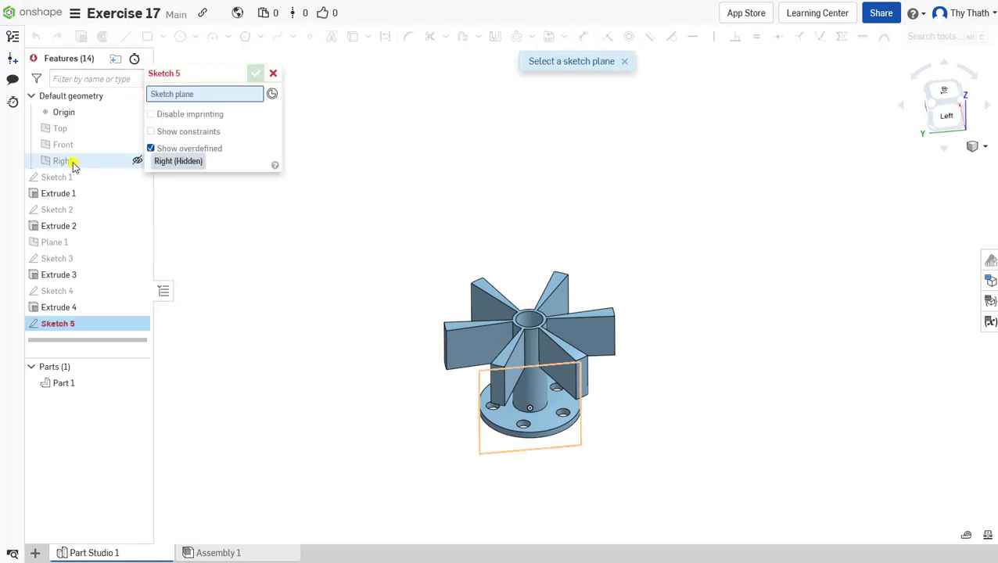
left_click(71, 162)
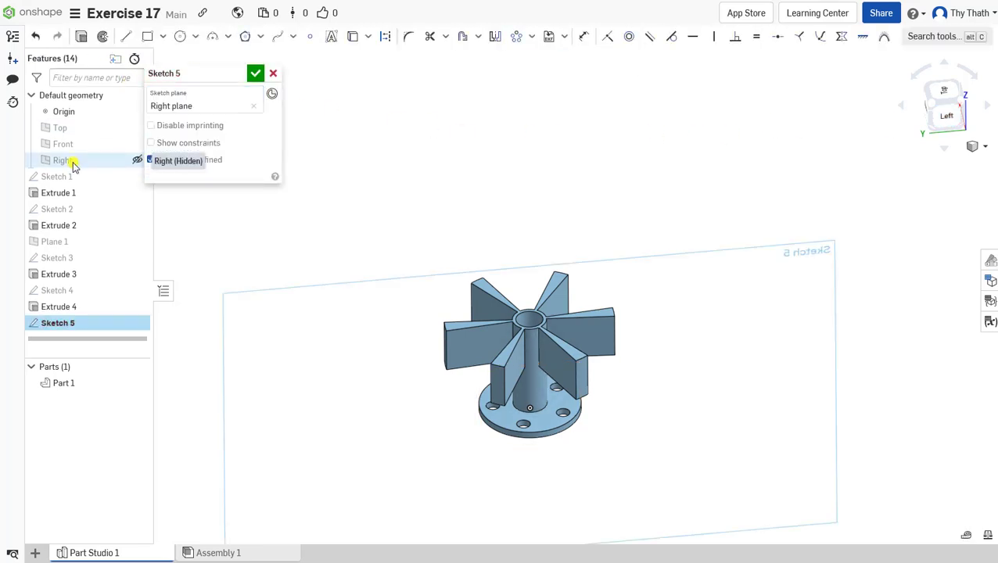
right_click(692, 306)
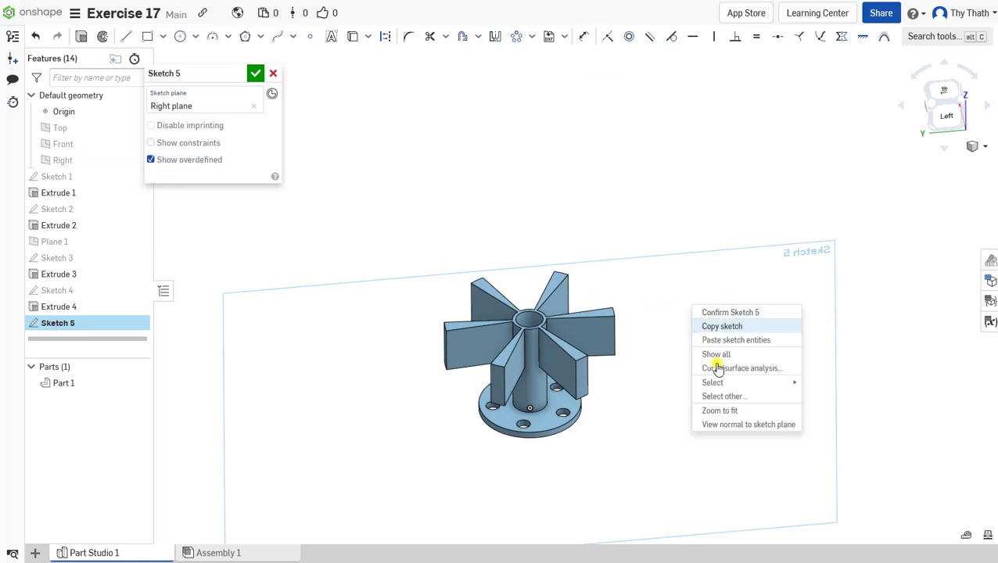
left_click(731, 428)
scroll(689, 197, "up", 3)
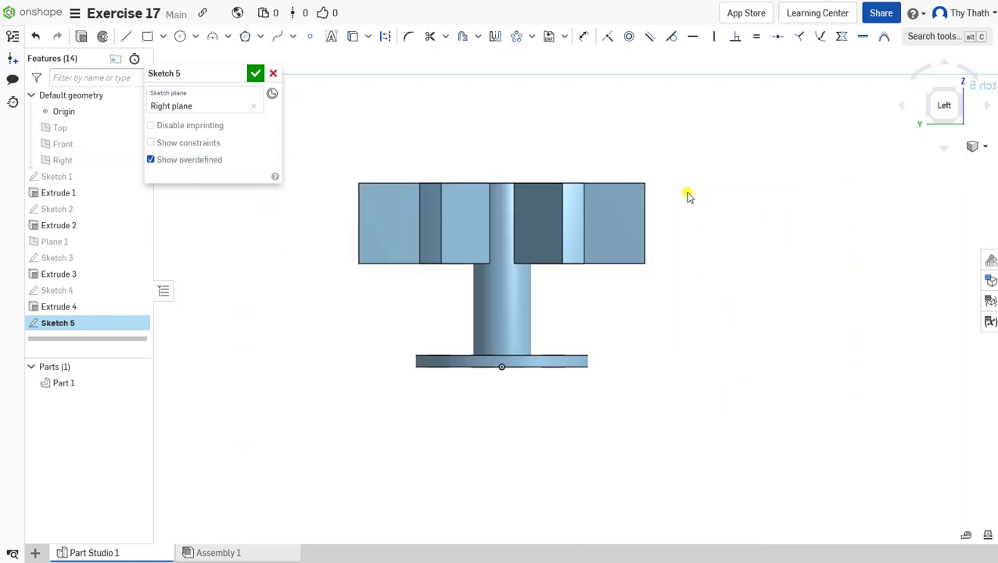
scroll(722, 247, "up", 2)
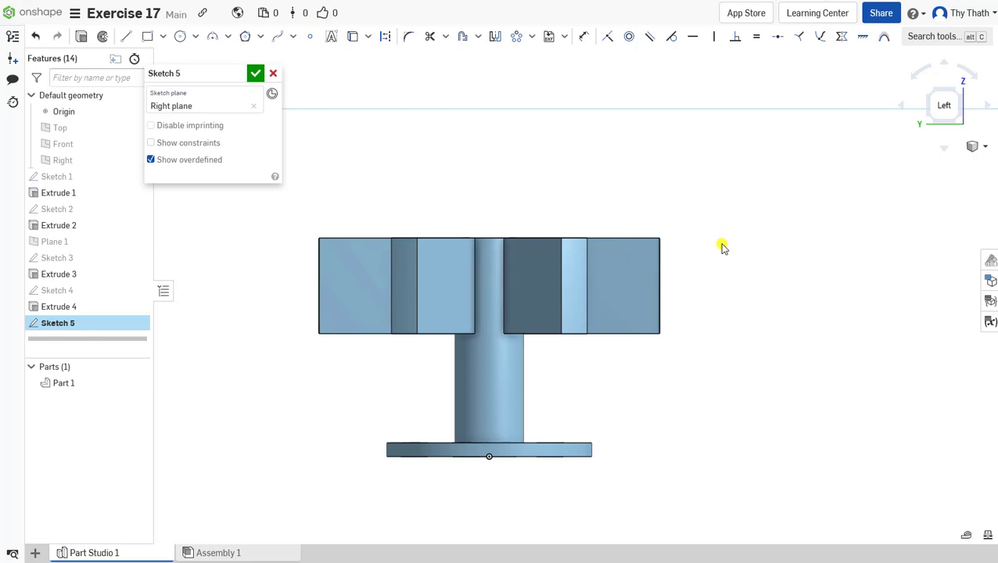
left_click(985, 150)
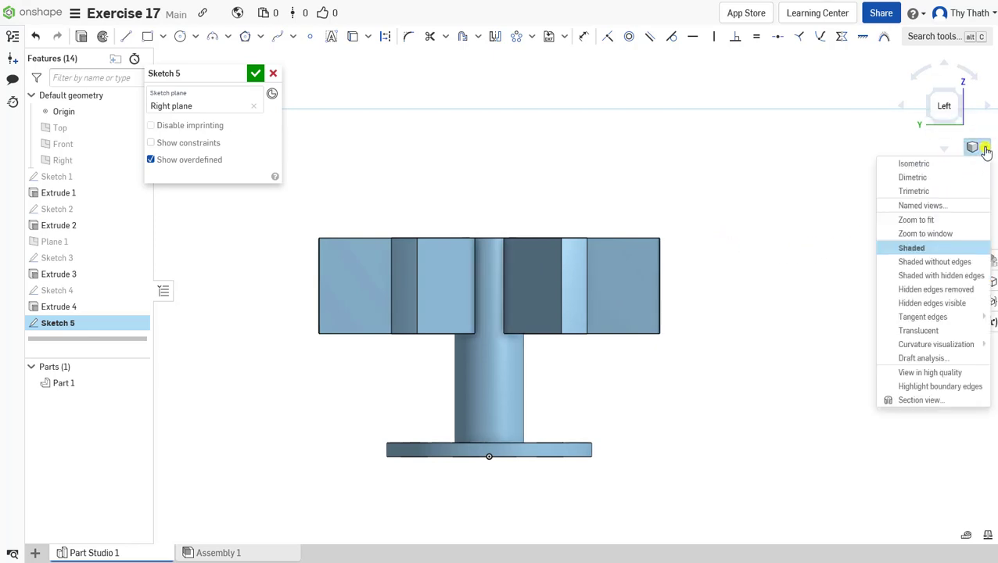
left_click(930, 332)
scroll(688, 335, "up", 4)
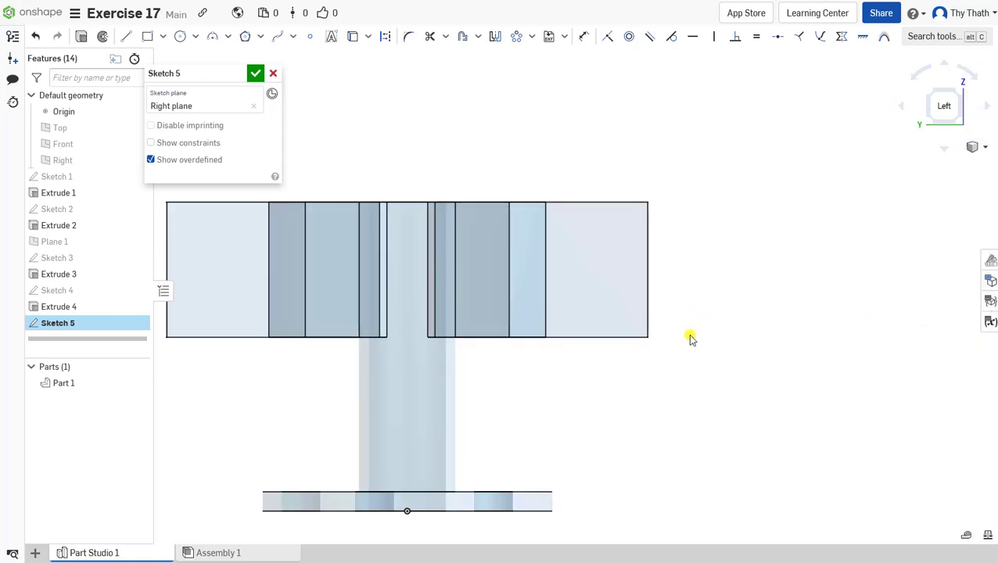
Step: Draw a vertical line about 166 mm long upward from the origin and convert it to construction geometry
left_click(126, 36)
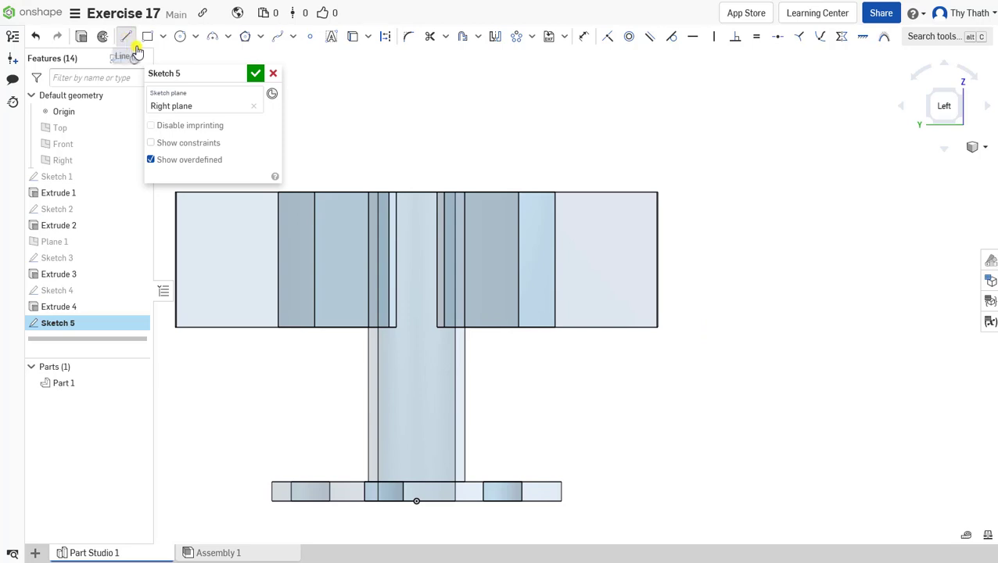
left_click(415, 501)
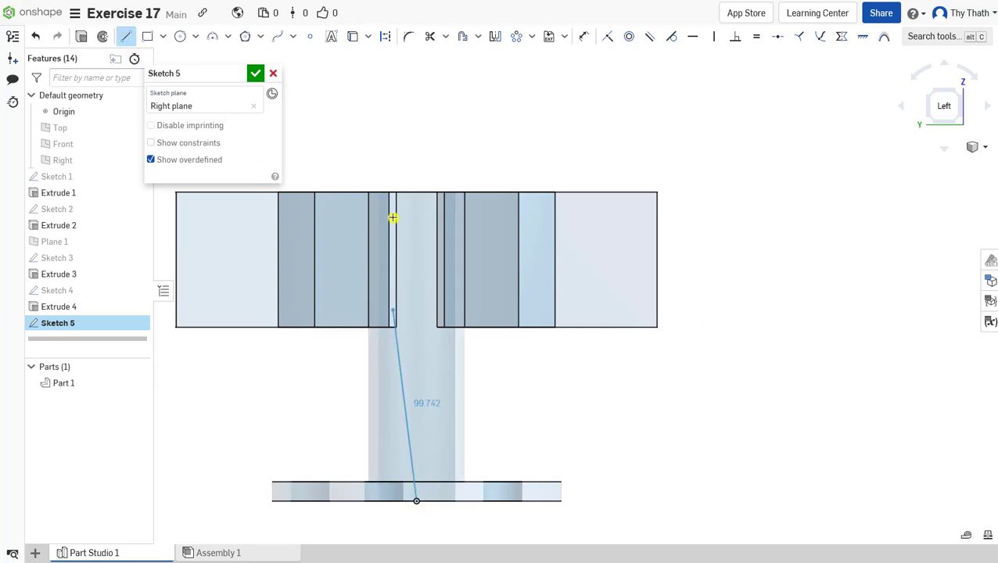
left_click(416, 182)
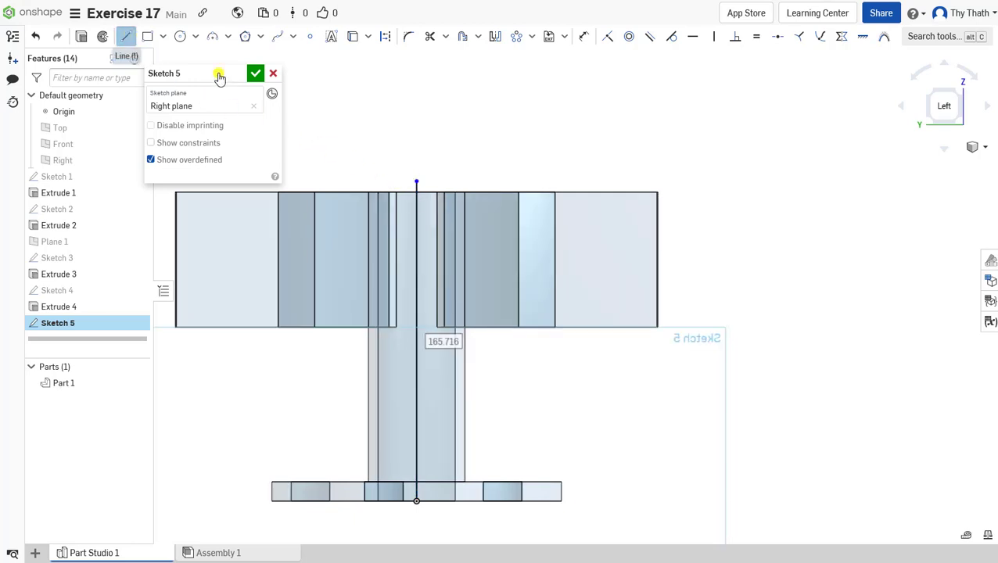
left_click(127, 36)
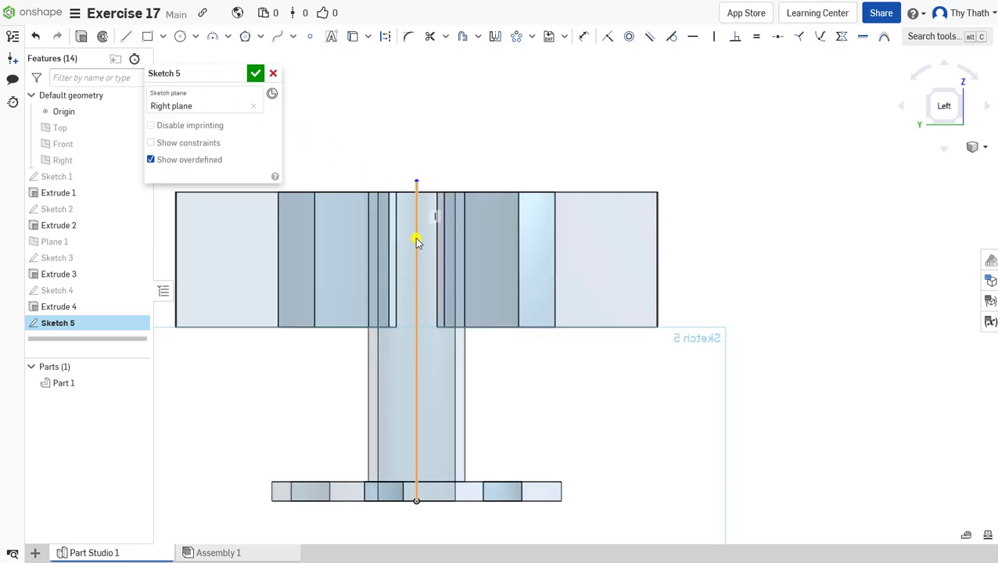
left_click(416, 238)
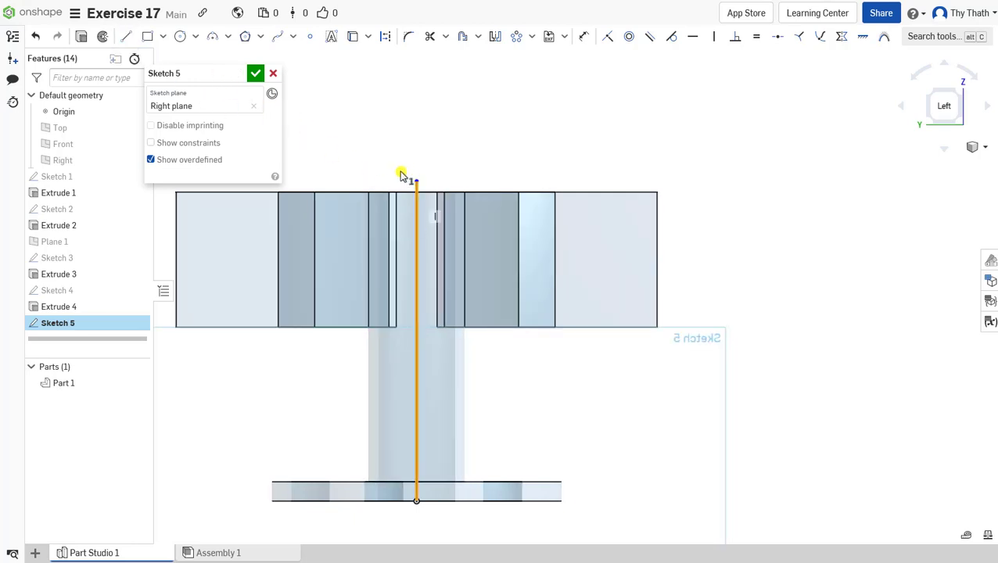
left_click(386, 39)
Step: Dimension the vertical construction line's length to 160 mm
left_click(583, 36)
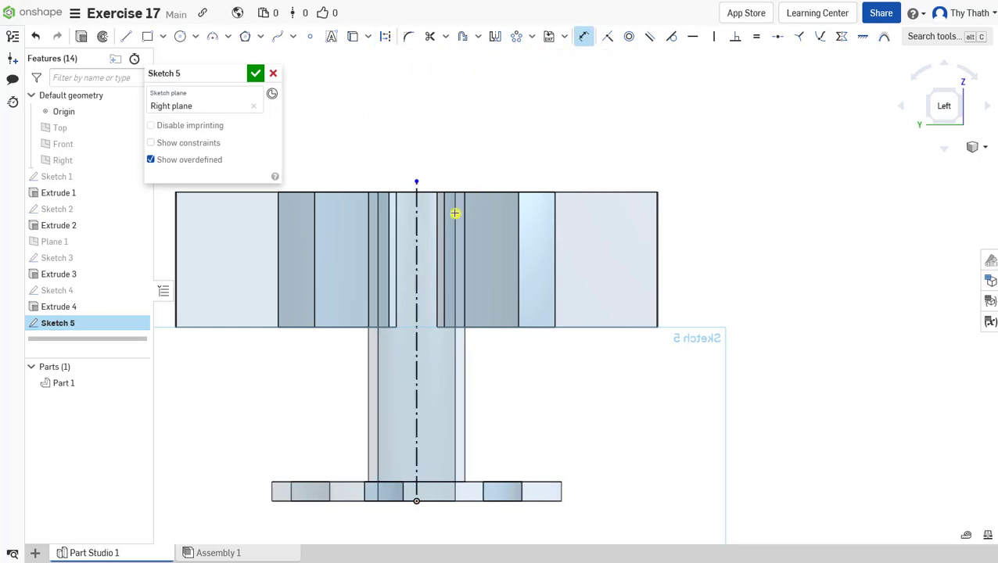
left_click(416, 258)
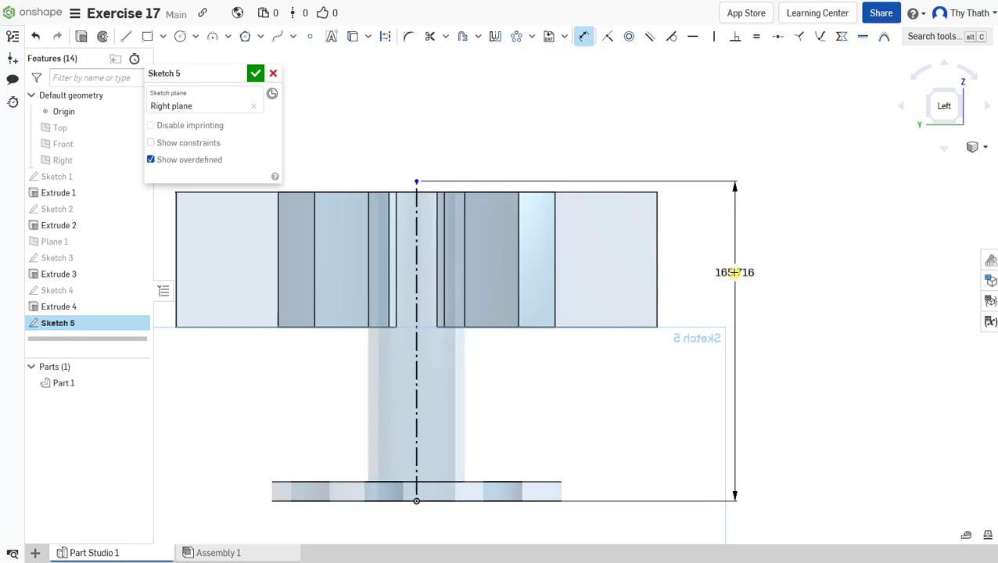
left_click(734, 272)
type("16")
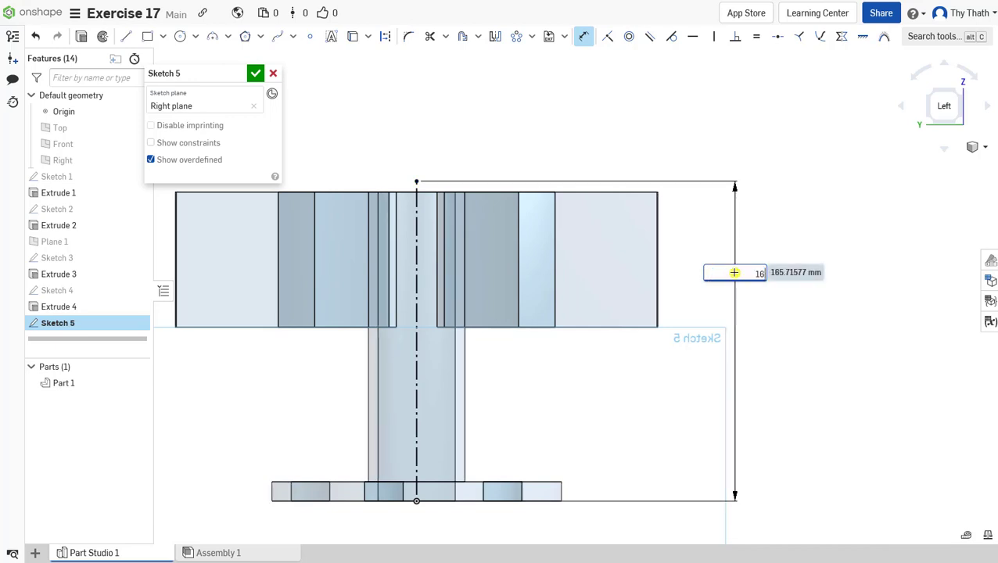
key("Return")
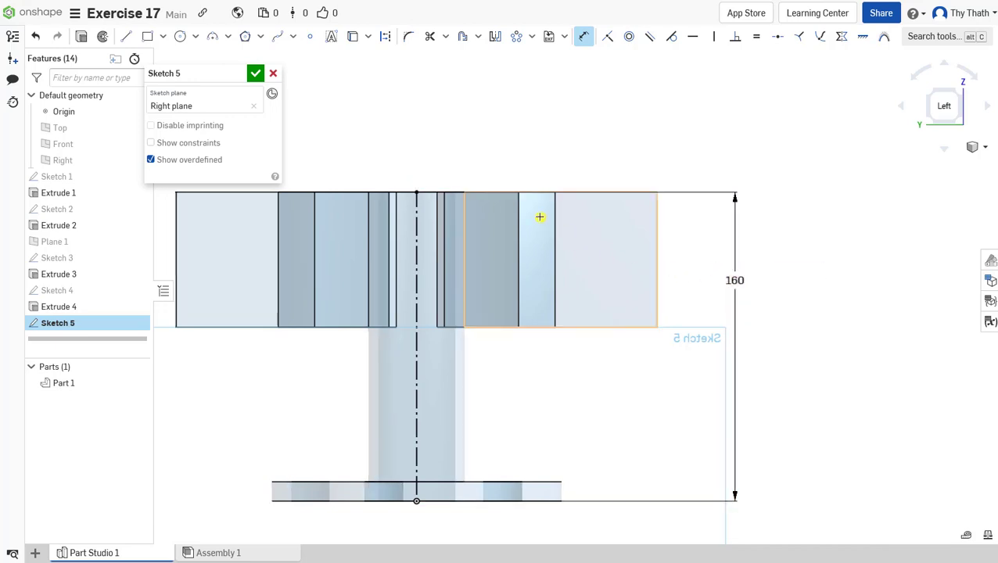
scroll(595, 231, "up", 1)
scroll(595, 230, "down", 1)
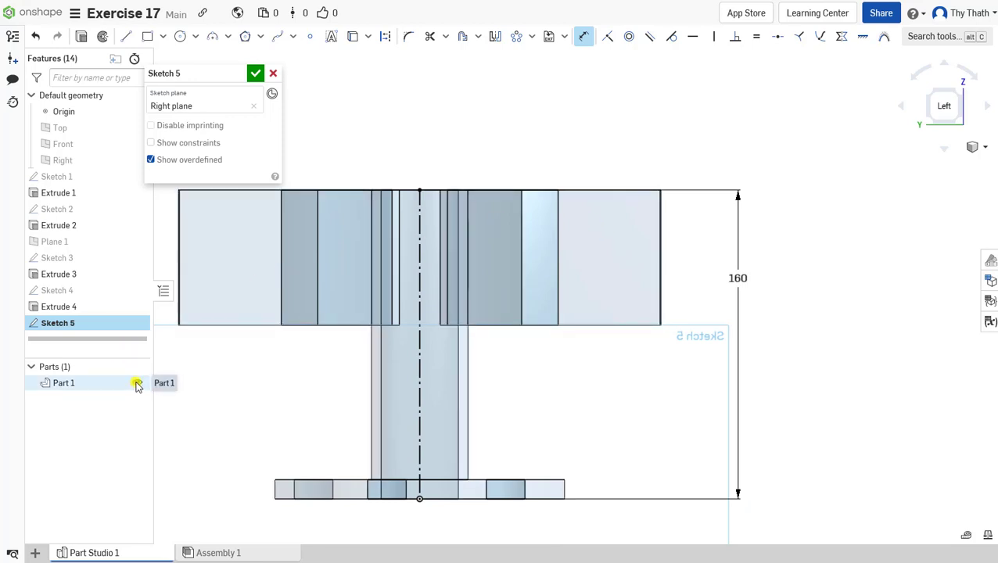
Step: Hide the part and draw a horizontal line about 208 mm long from the upper end of the vertical construction line
left_click(138, 384)
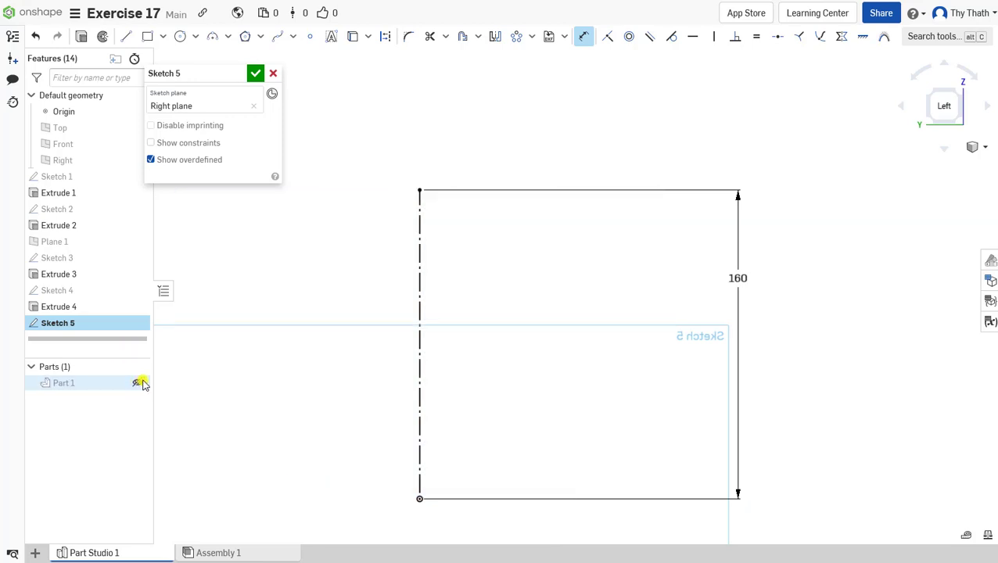
scroll(510, 252, "down", 1)
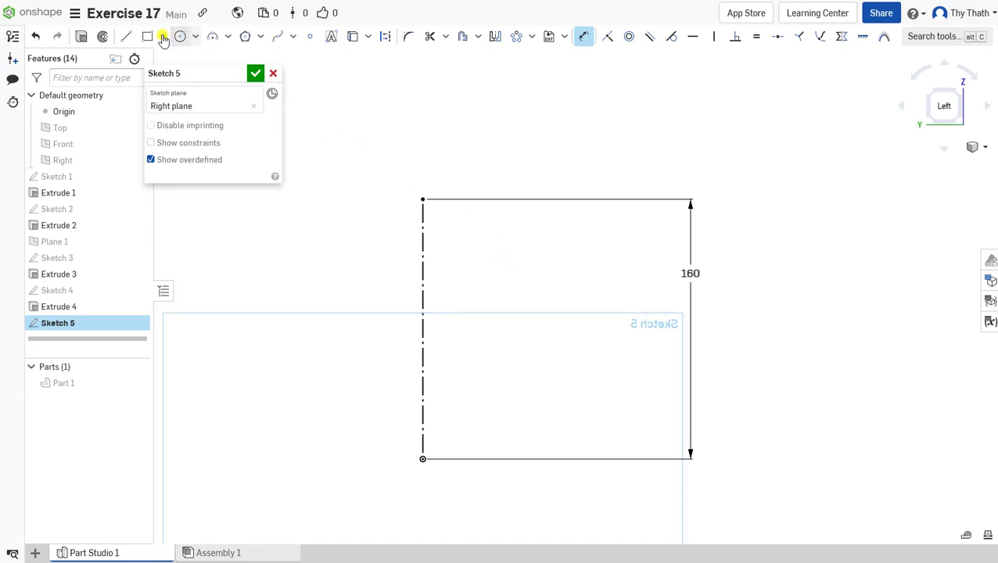
left_click(126, 36)
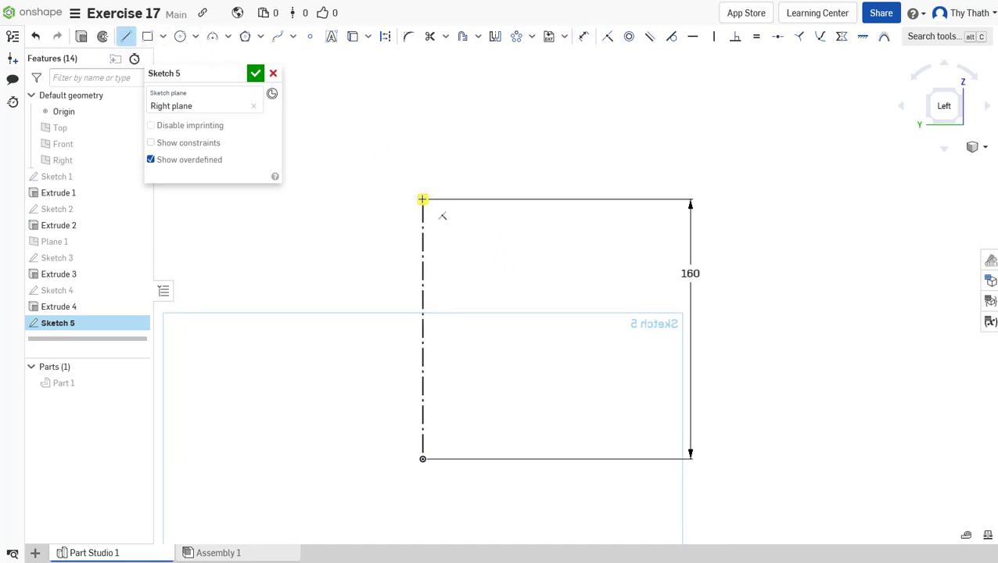
left_click(430, 199)
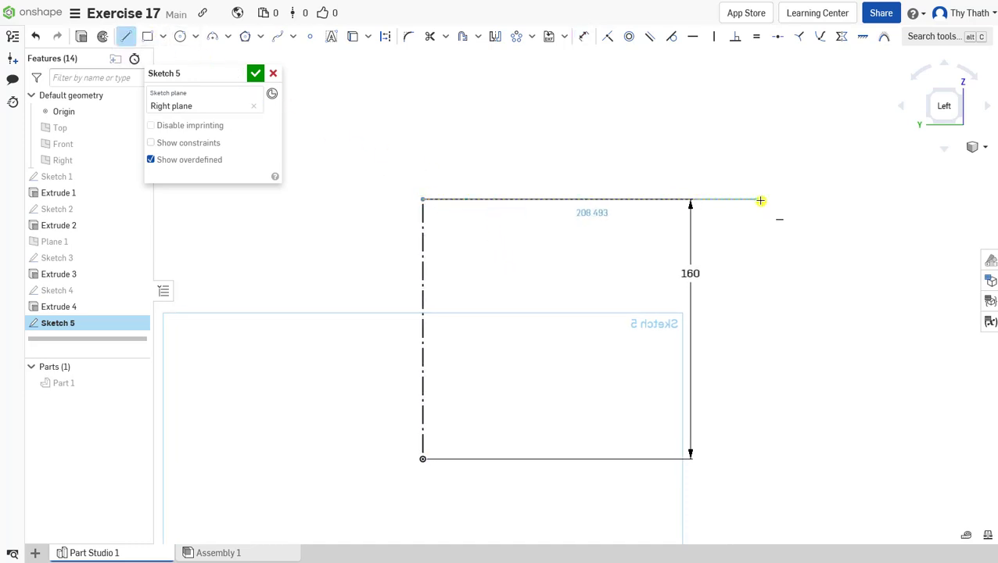
double_click(760, 200)
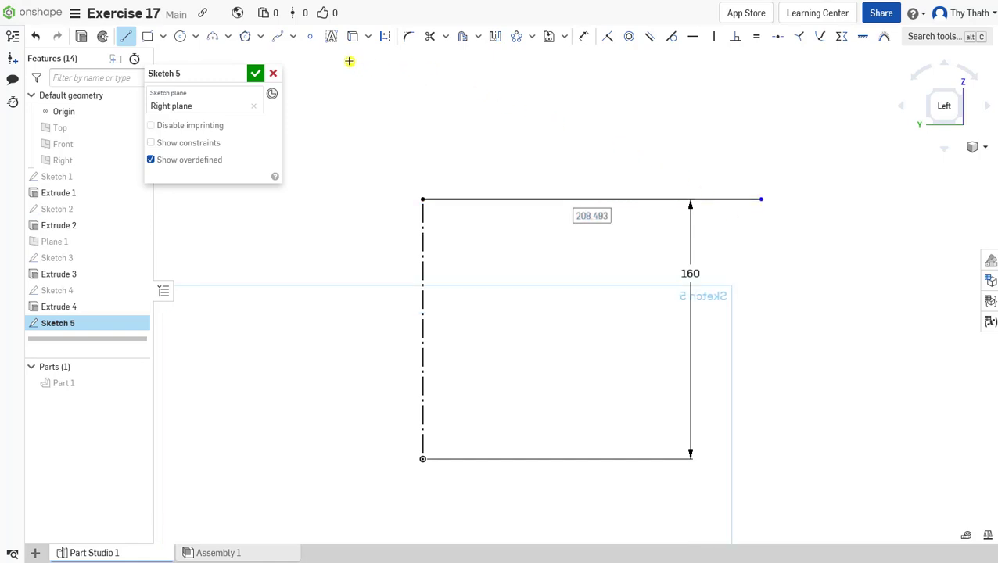
key("Escape")
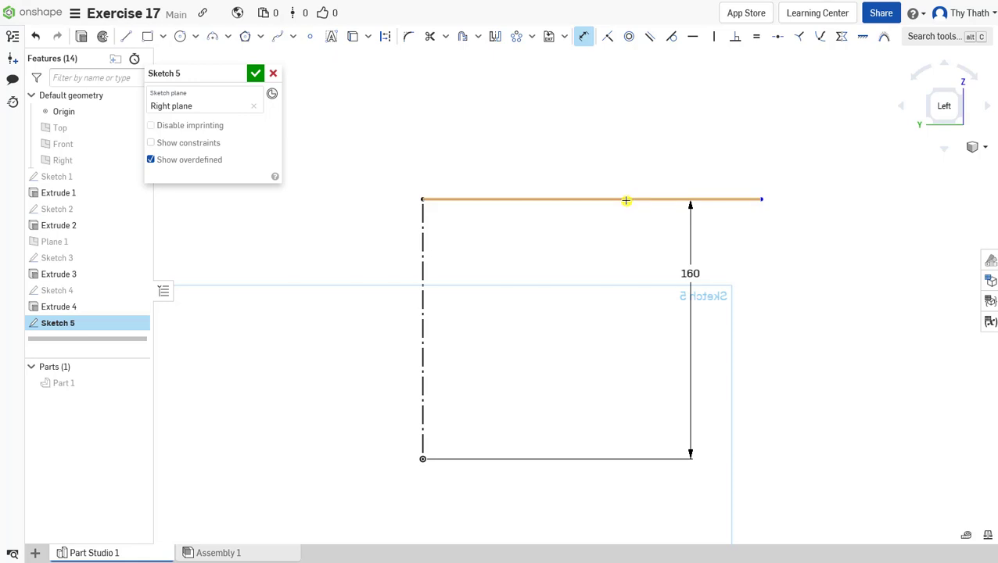
Step: Dimension the horizontal line's length to 125 mm
left_click(626, 200)
left_click(614, 135)
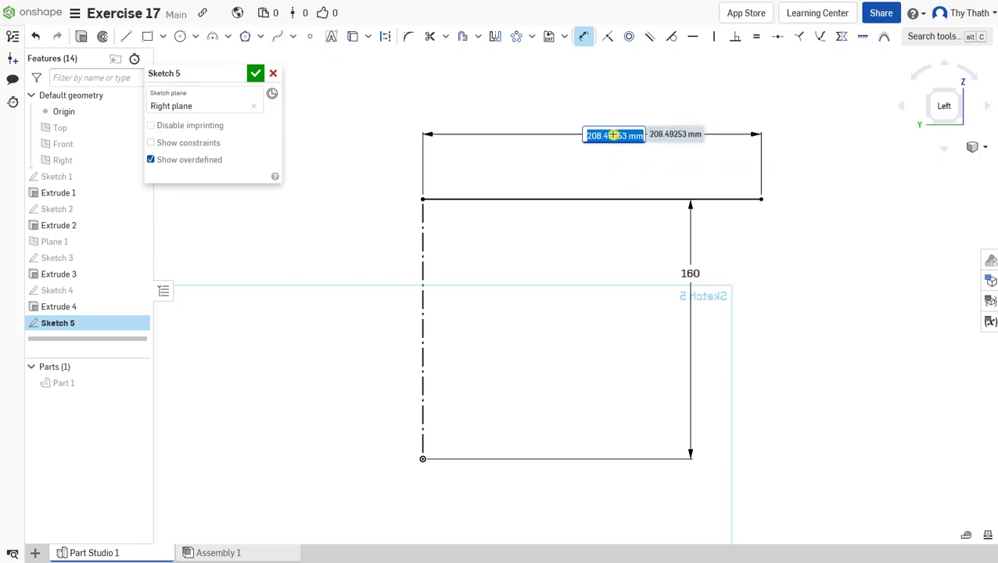
type("1")
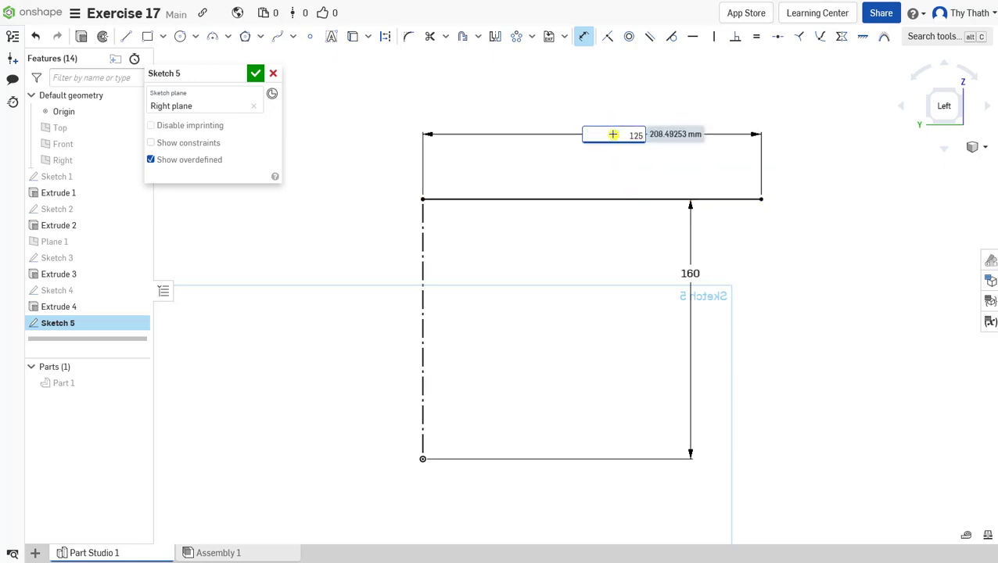
type("25")
key("Return")
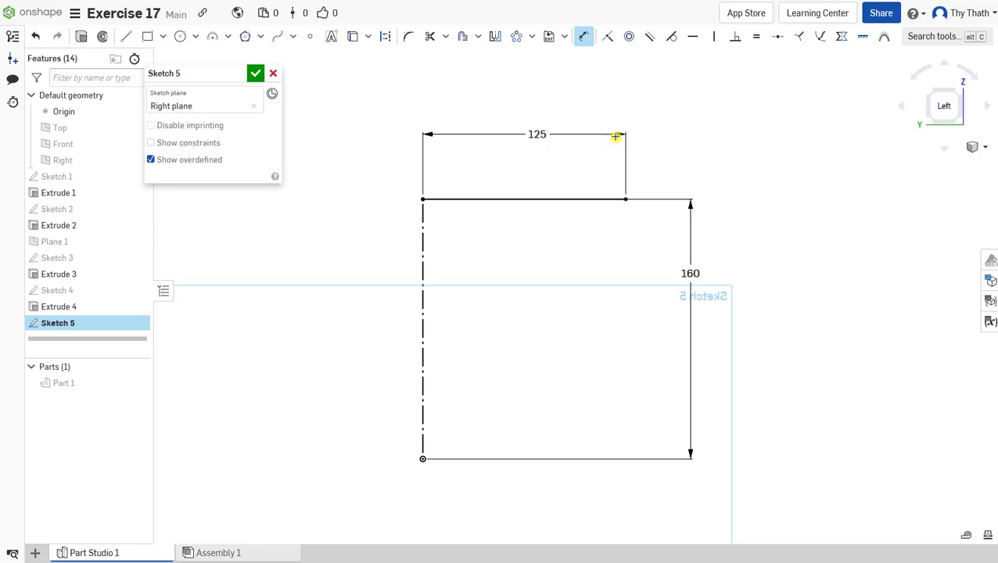
Step: Draw a vertical line about 53 mm down from the horizontal line's free end, then a horizontal line back to the construction line
left_click(126, 37)
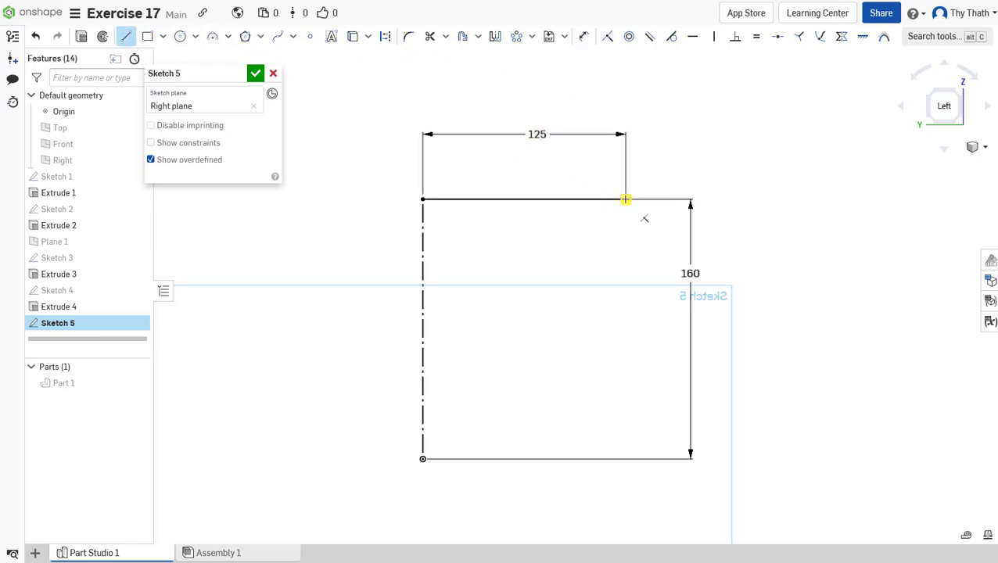
left_click(626, 200)
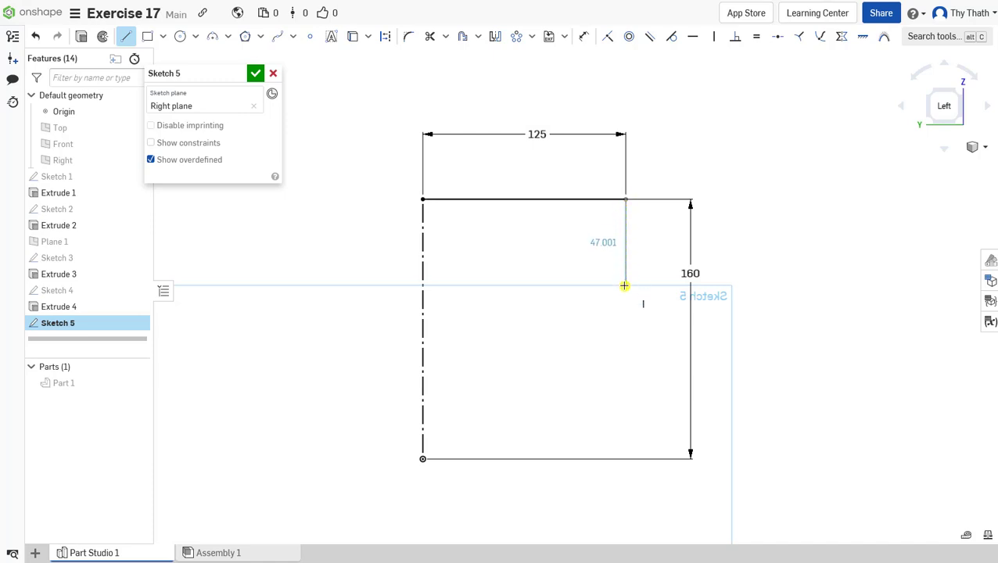
left_click(624, 286)
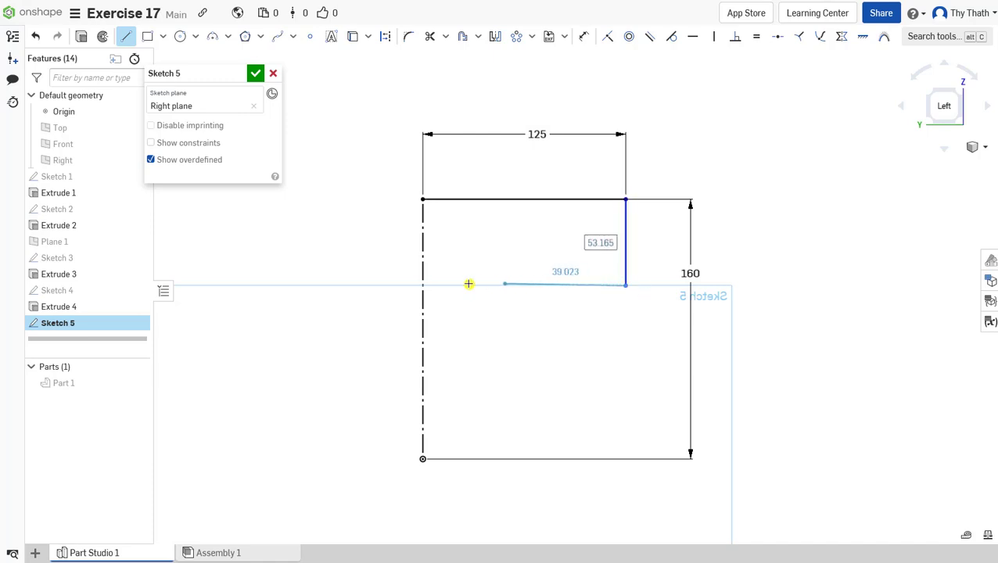
left_click(422, 287)
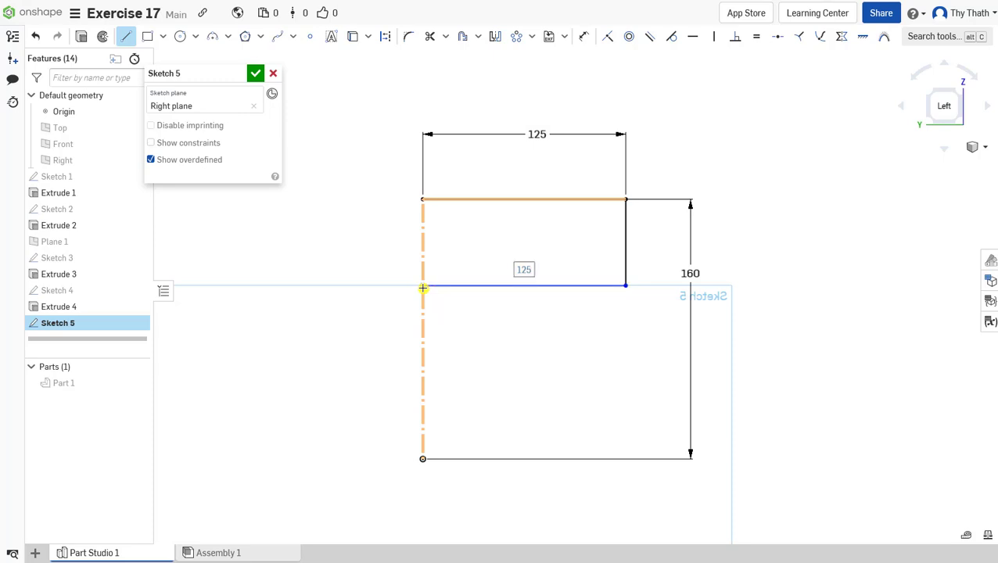
left_click(126, 37)
Step: Dimension the distance between the upper and lower horizontal lines to 70 mm
scroll(596, 228, "up", 2)
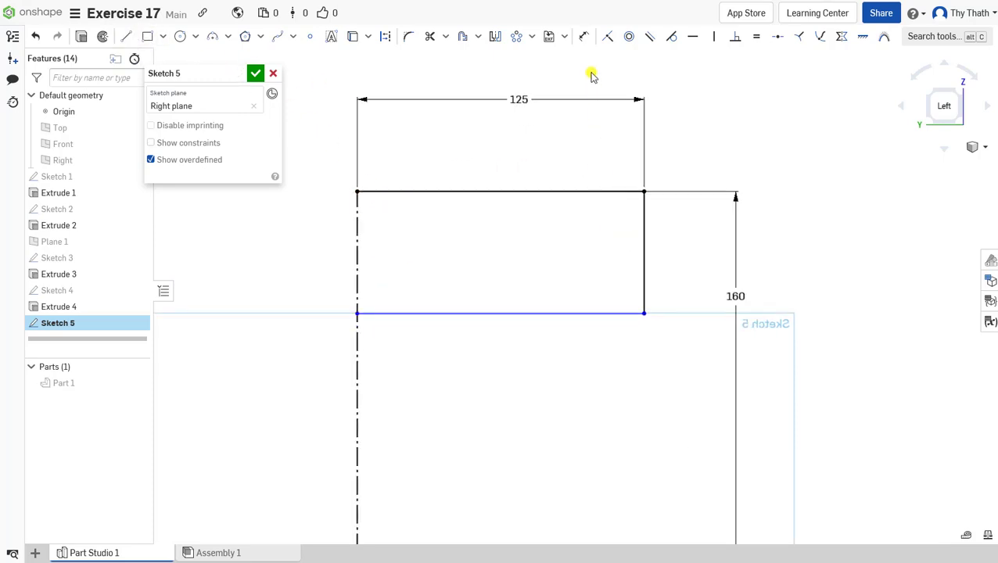
left_click(584, 36)
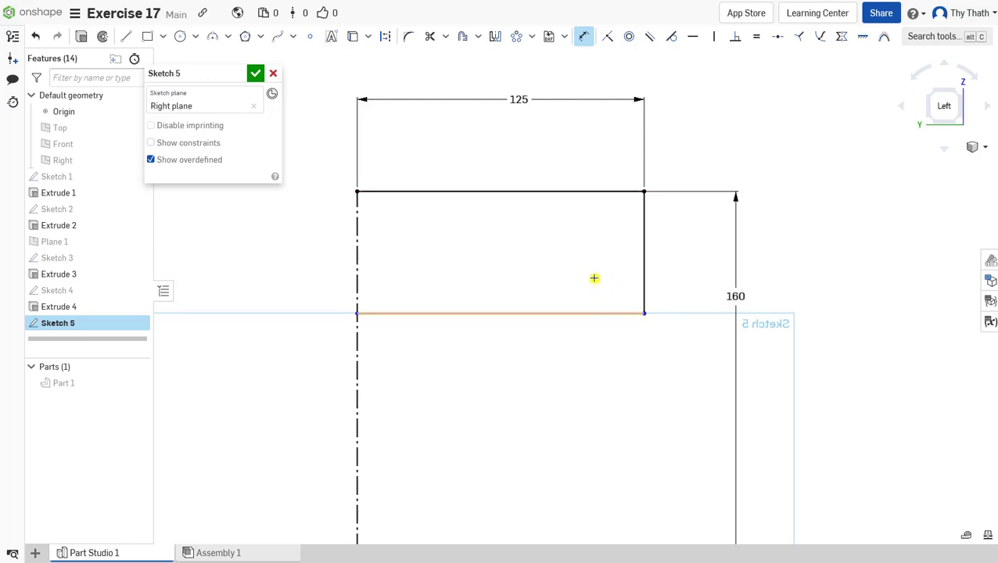
left_click(595, 278)
left_click(593, 192)
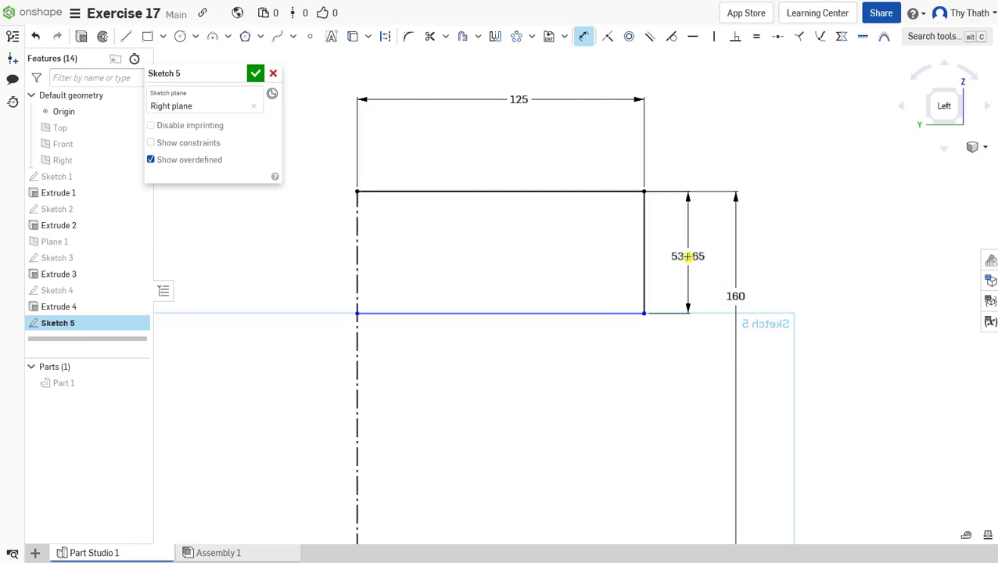
left_click(687, 255)
type("7")
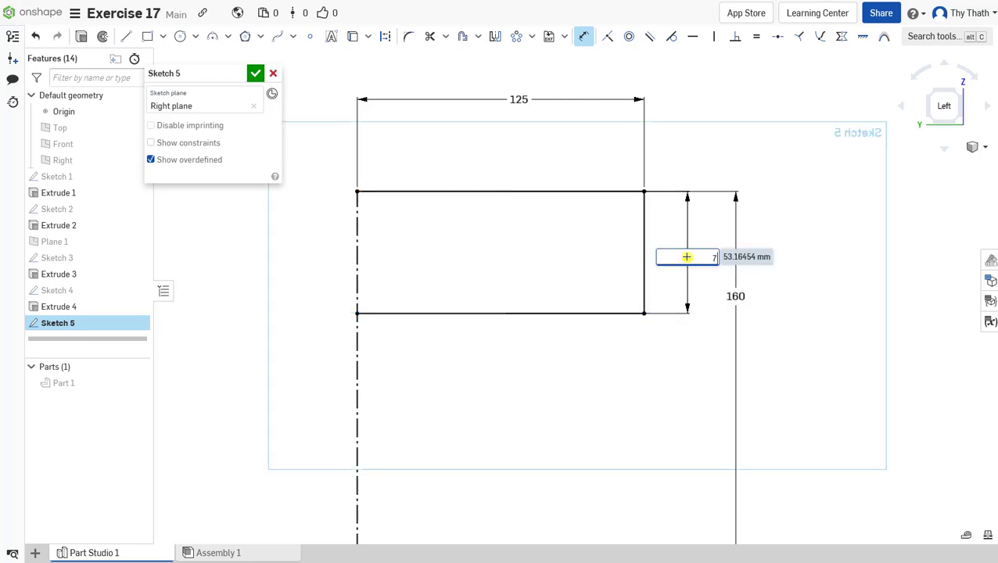
key("Return")
Step: Draw a line about 70 mm long between the lower and upper horizontal lines near the construction line and constrain it vertical
scroll(583, 241, "down", 3)
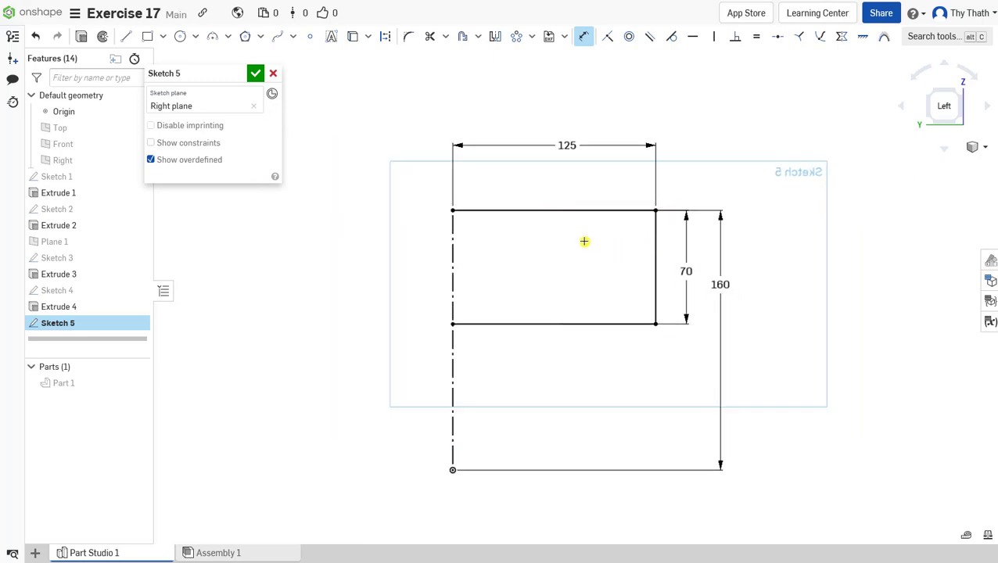
left_click(126, 35)
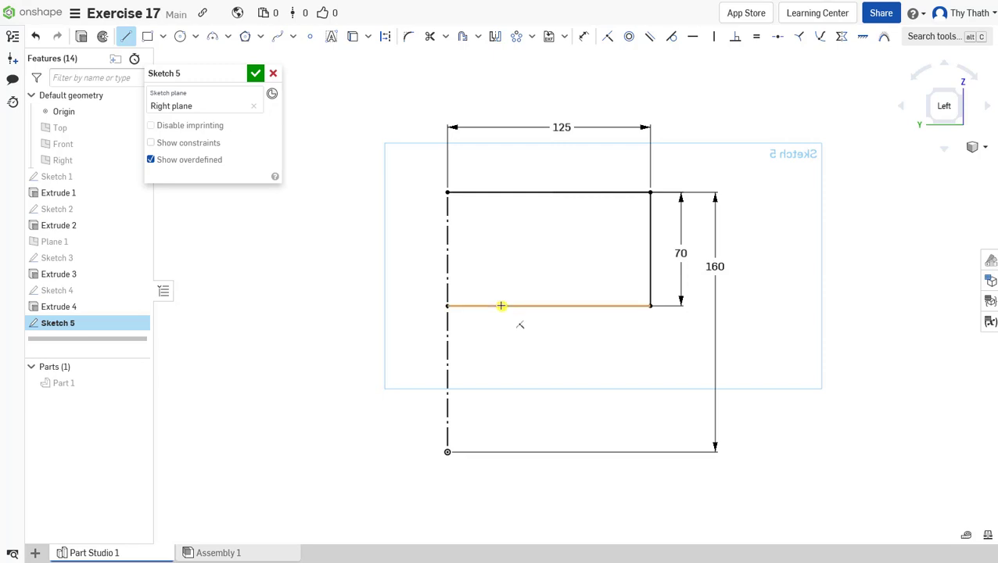
left_click(502, 306)
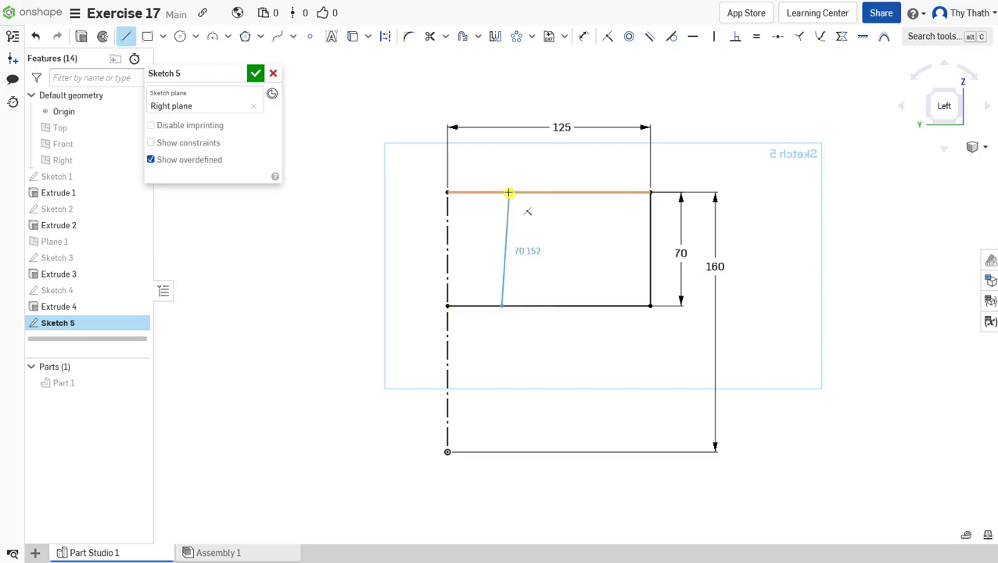
left_click(509, 192)
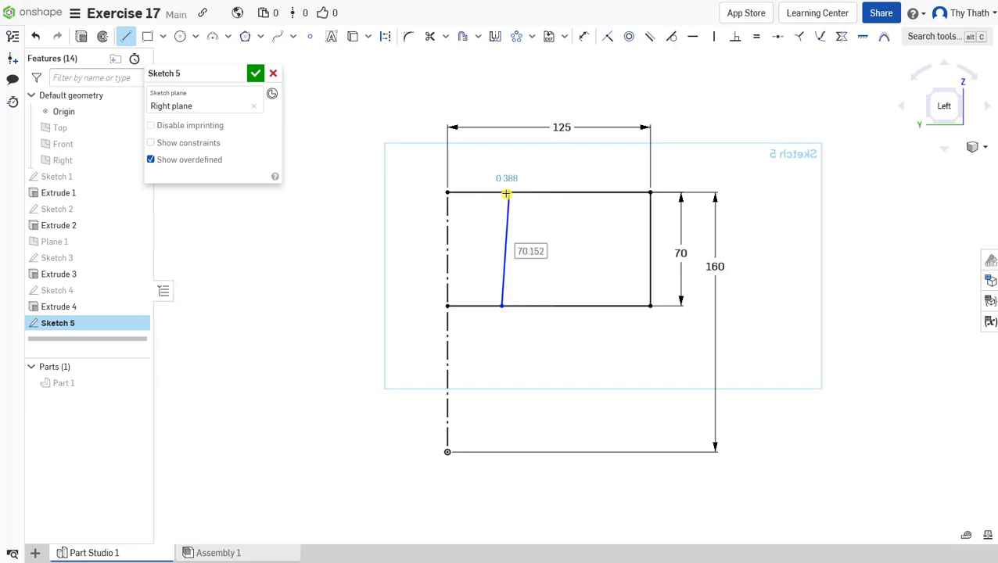
left_click(123, 38)
left_click(505, 235)
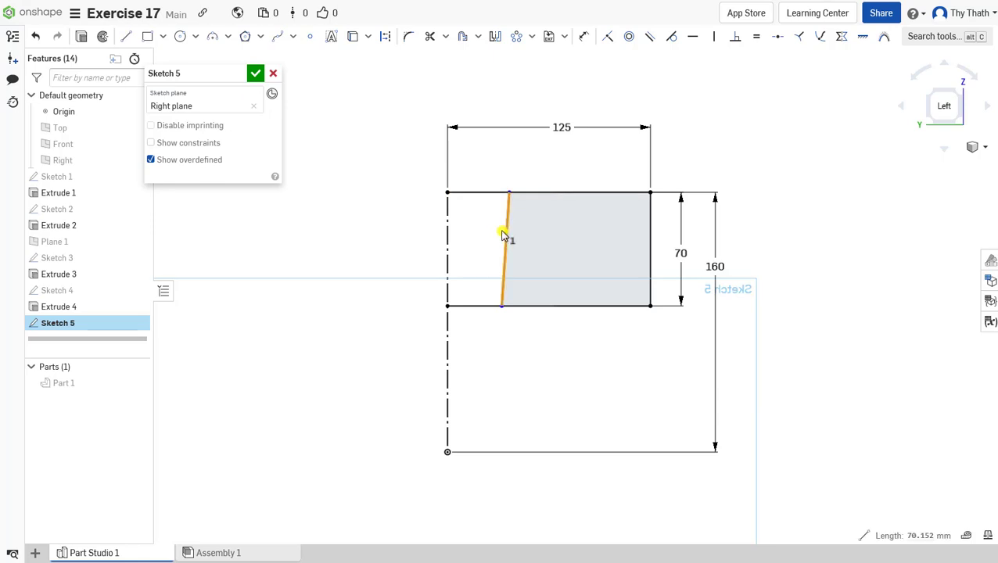
left_click(713, 39)
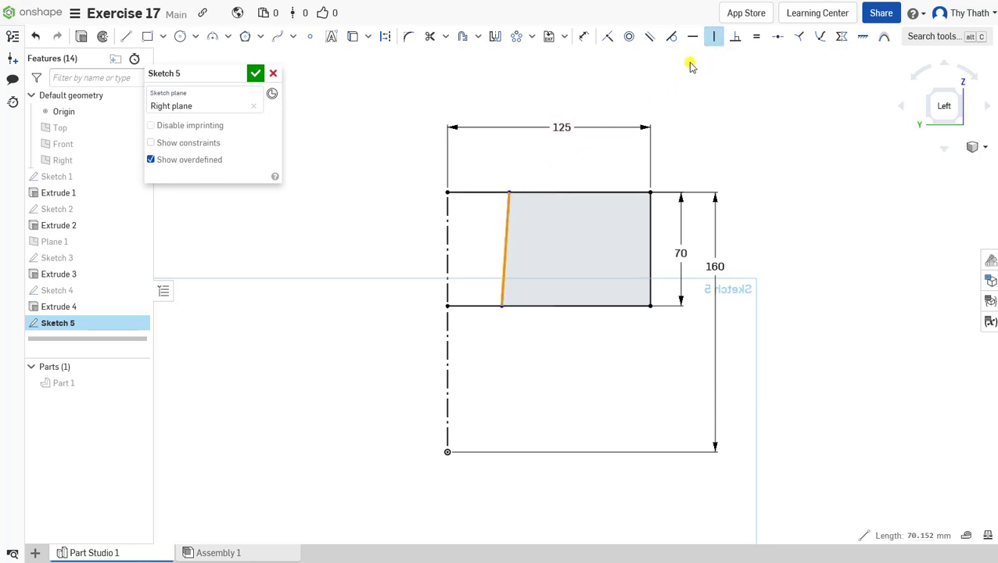
Step: Dimension the distance from the construction line to the inner vertical line to 25 mm
left_click(581, 37)
left_click(460, 240)
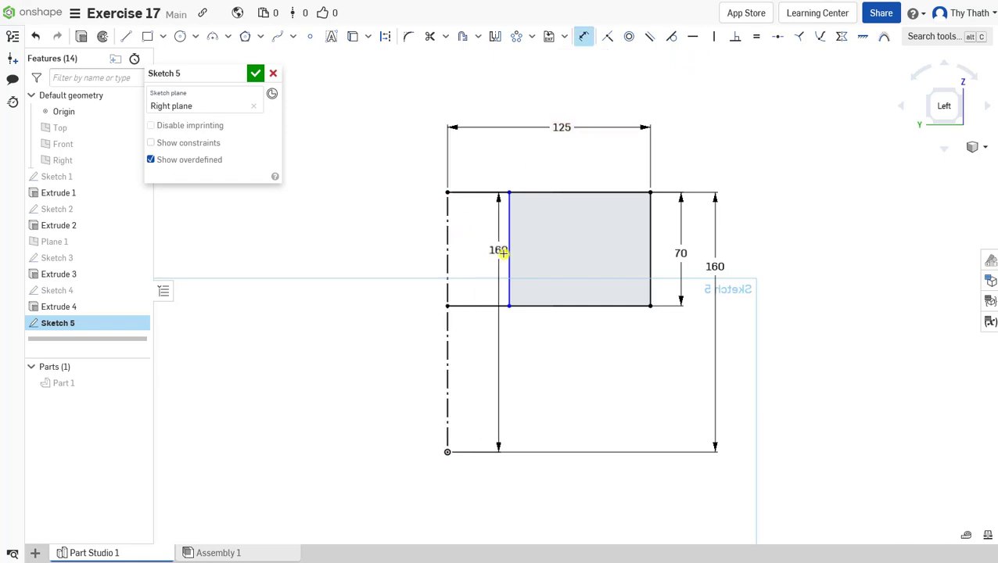
left_click(508, 251)
left_click(480, 356)
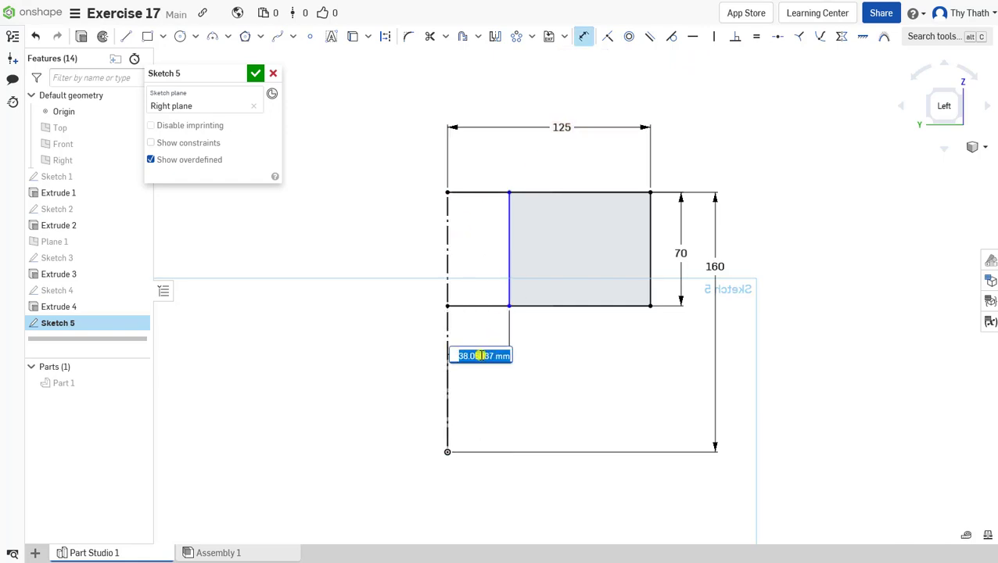
type("25")
key("Return")
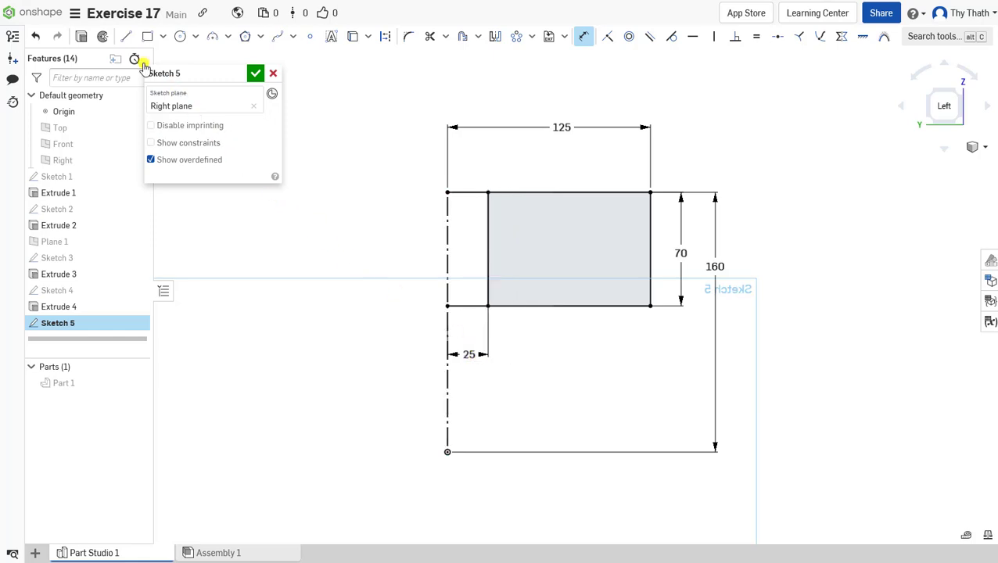
Step: Draw a sloping line about 111 mm long from the inner vertical line's upper end down to the outer vertical line
left_click(126, 36)
scroll(482, 191, "up", 3)
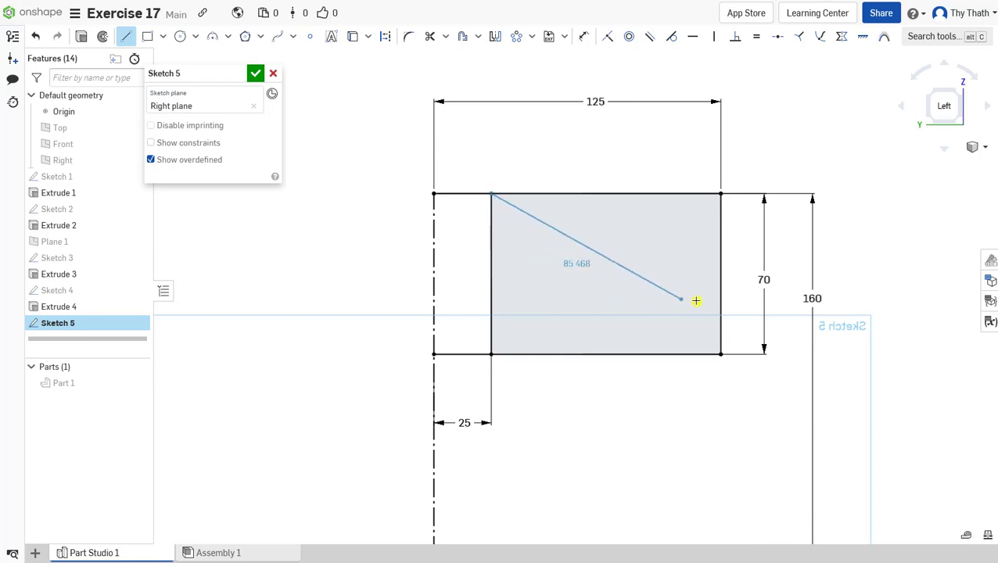
left_click(720, 304)
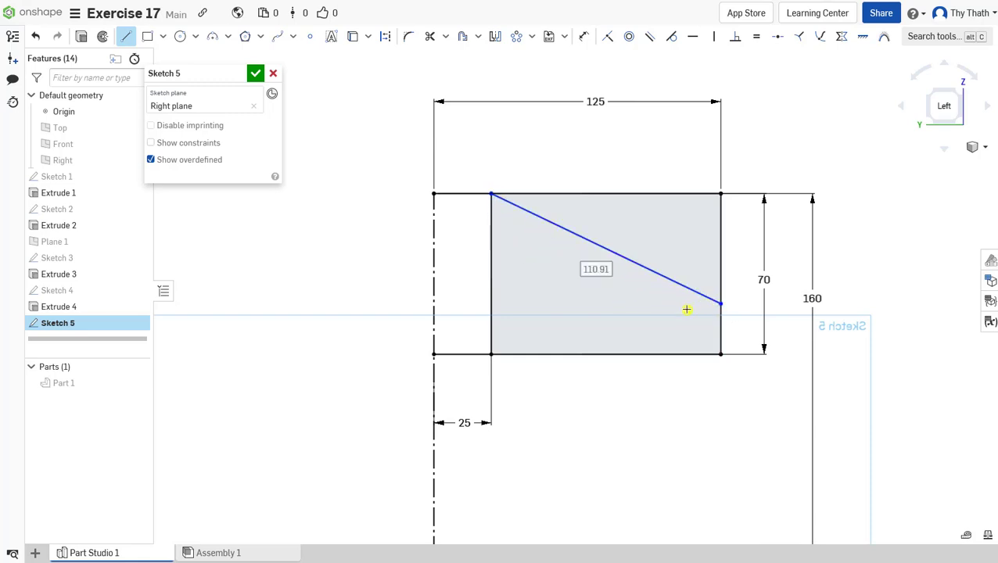
left_click(127, 40)
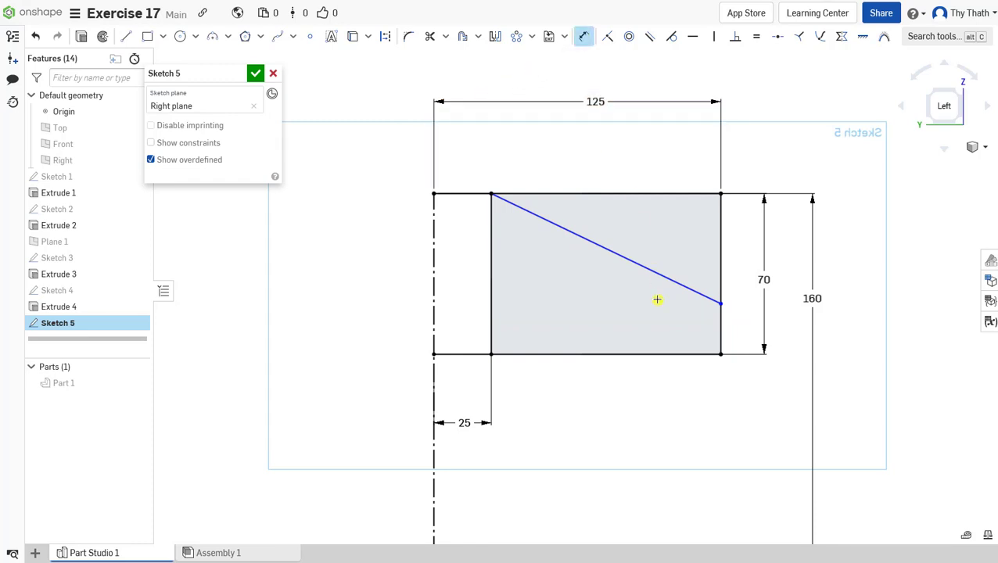
Step: Dimension the sloping line's outer endpoint 20 mm above the lower horizontal line and accept the sketch
left_click(664, 356)
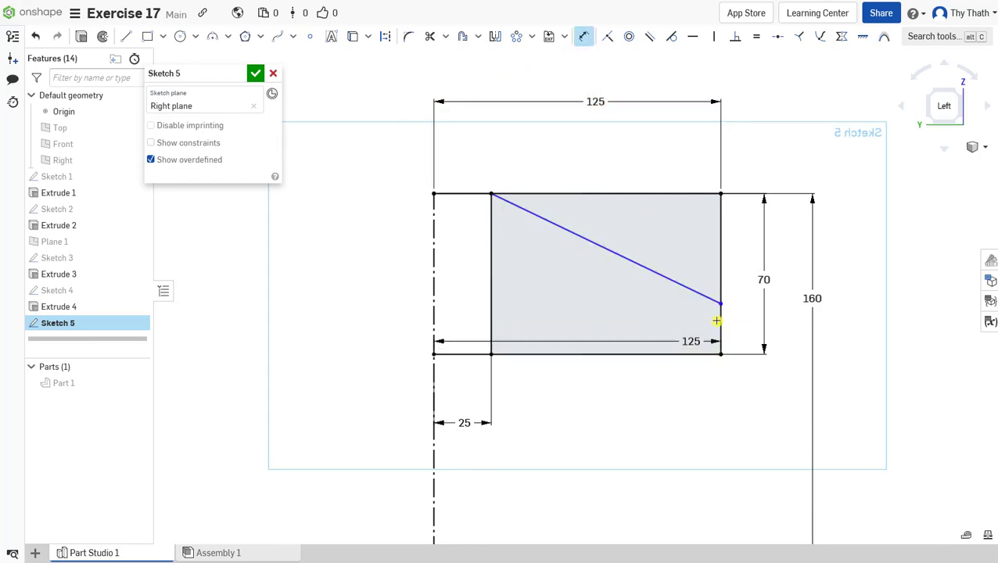
left_click(721, 304)
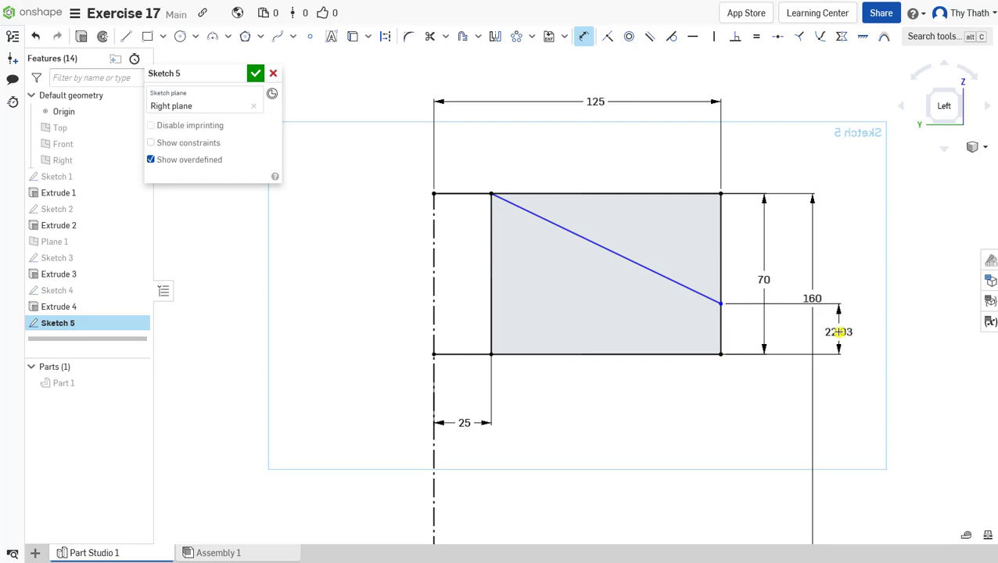
left_click(839, 332)
type("20")
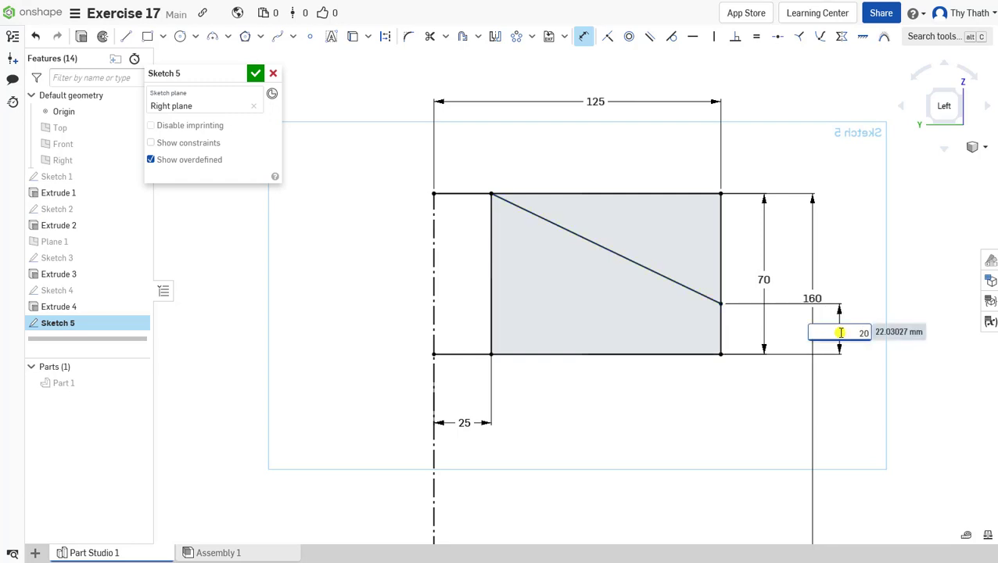
key("Return")
scroll(689, 319, "down", 2)
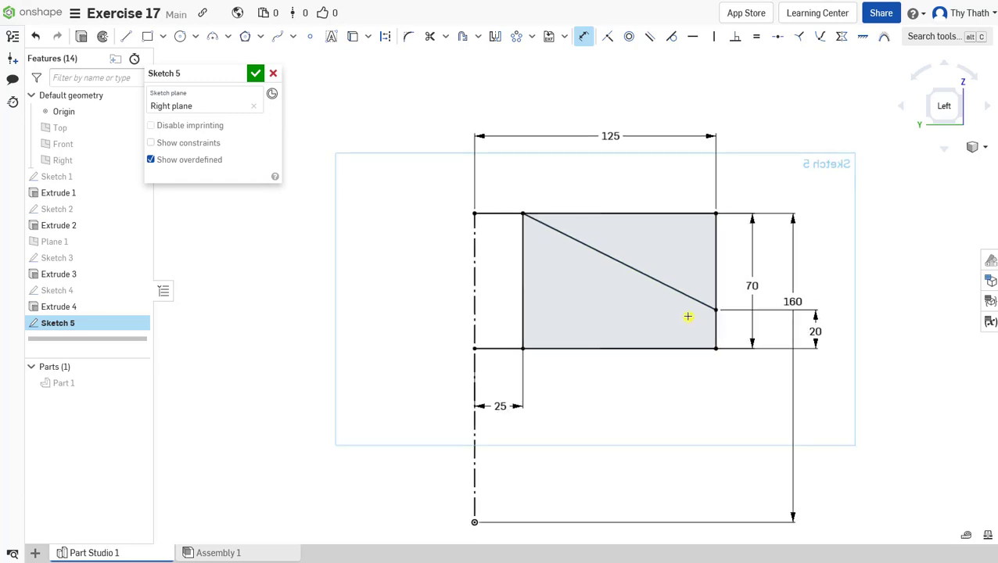
left_click(254, 73)
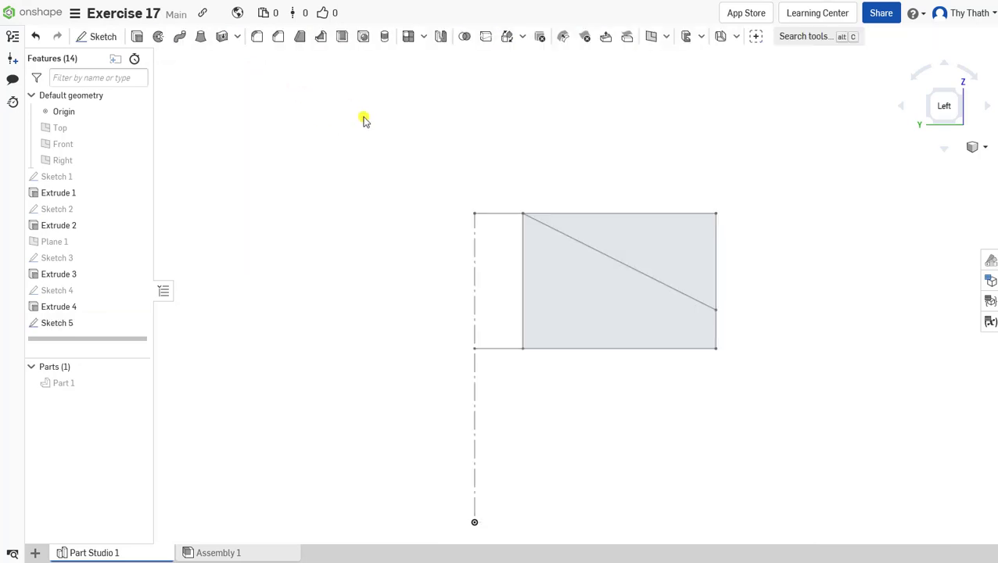
right_click_drag(675, 149, 676, 172)
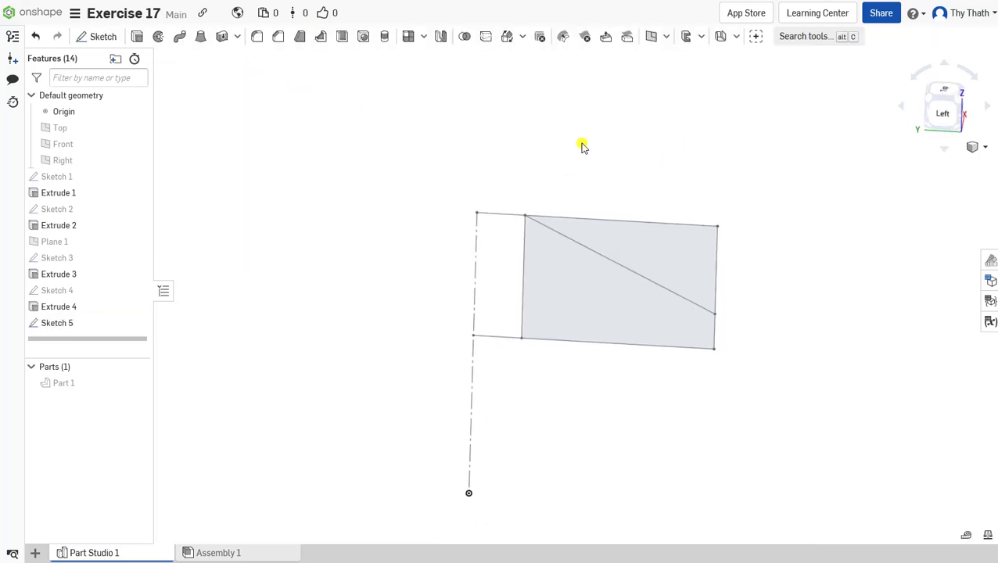
Step: Set up a Revolve that removes material, using the triangular sketch region above the sloping line as its profile
left_click(137, 40)
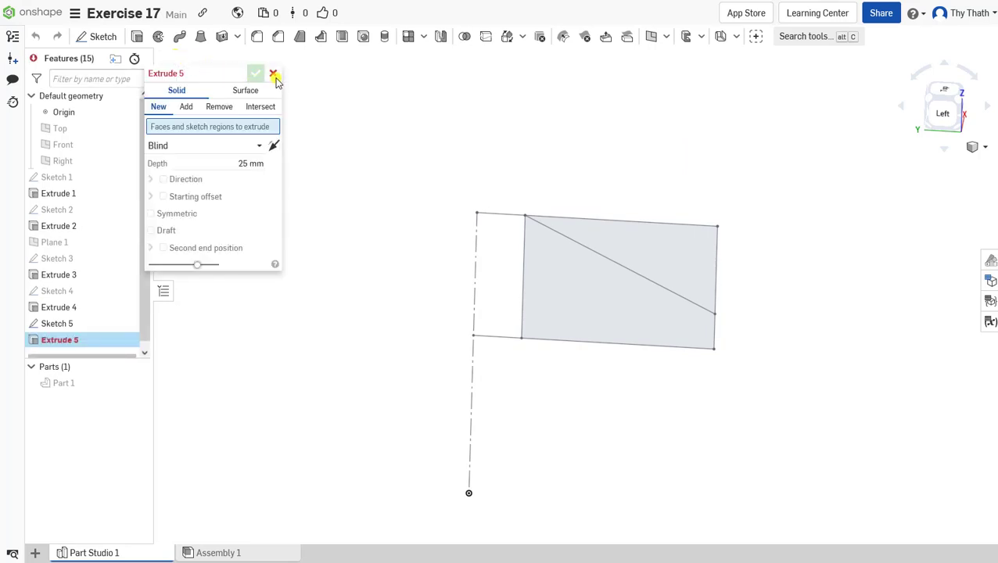
left_click(273, 74)
left_click(159, 37)
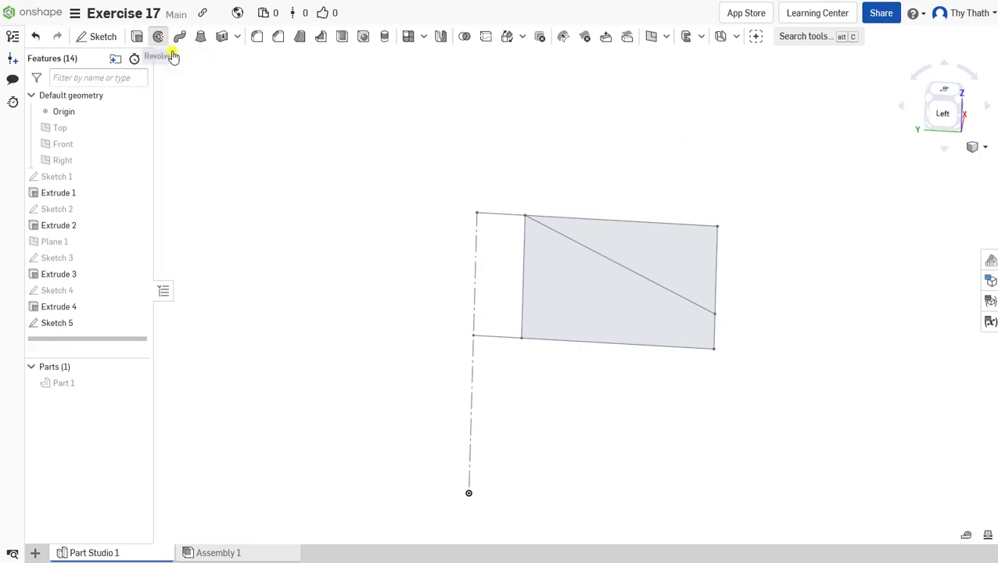
left_click(218, 107)
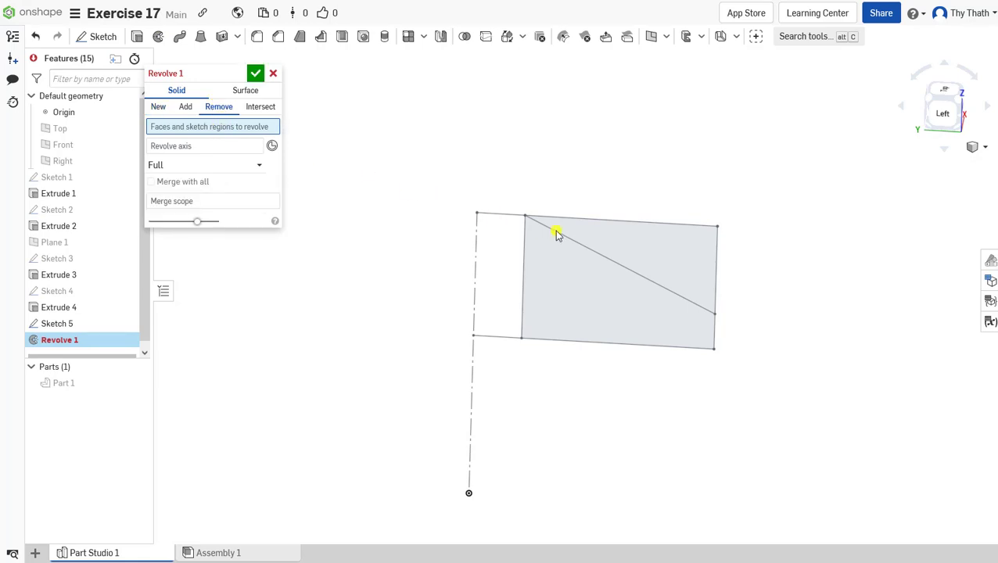
left_click(639, 251)
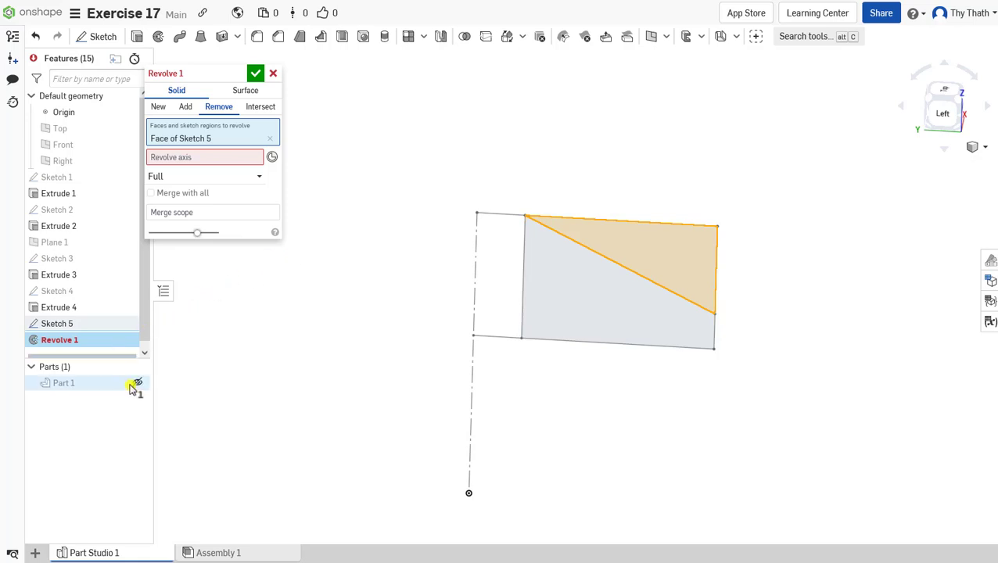
Step: Show the hidden Part 1 and change the model display from translucent to Shaded
left_click(137, 385)
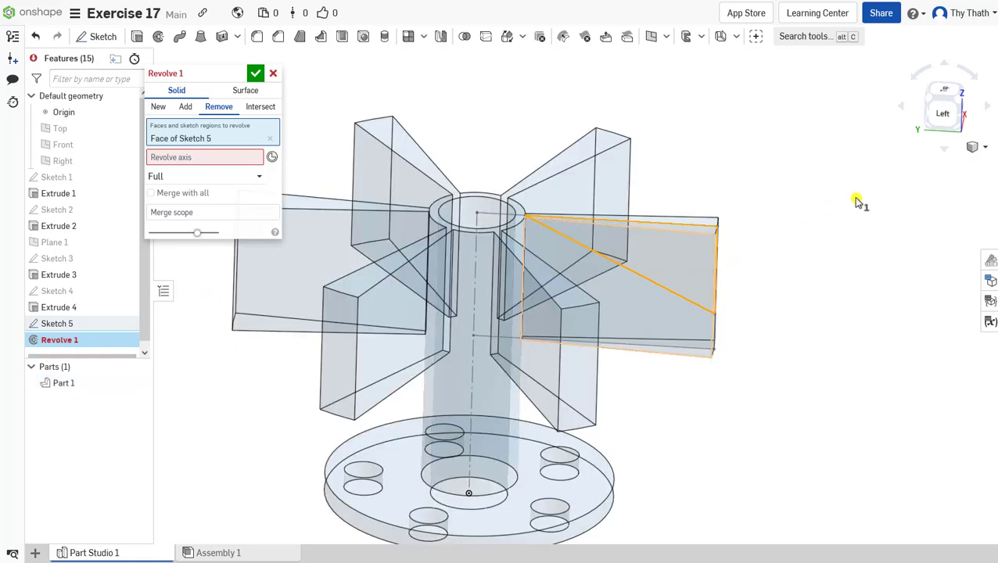
left_click(985, 148)
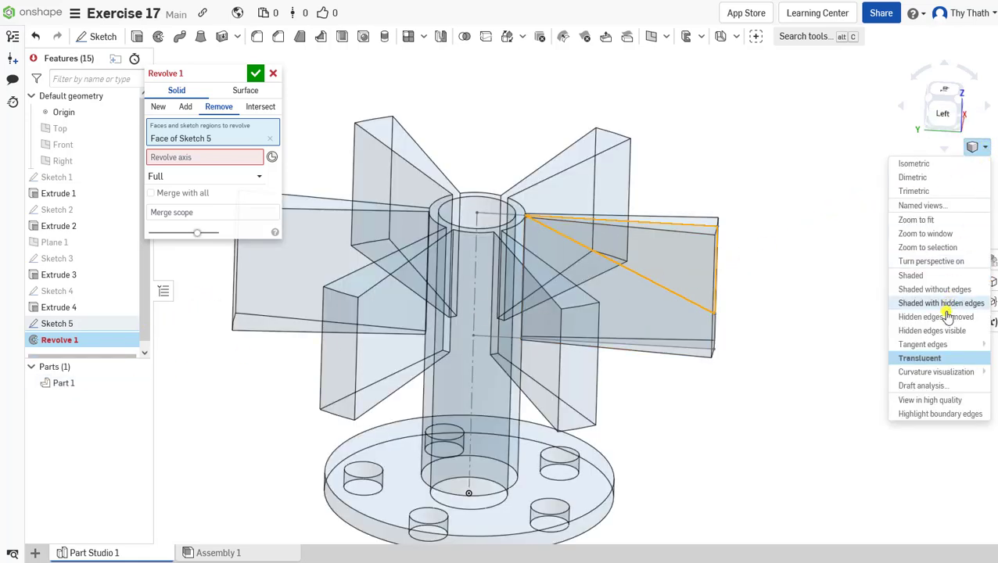
left_click(924, 277)
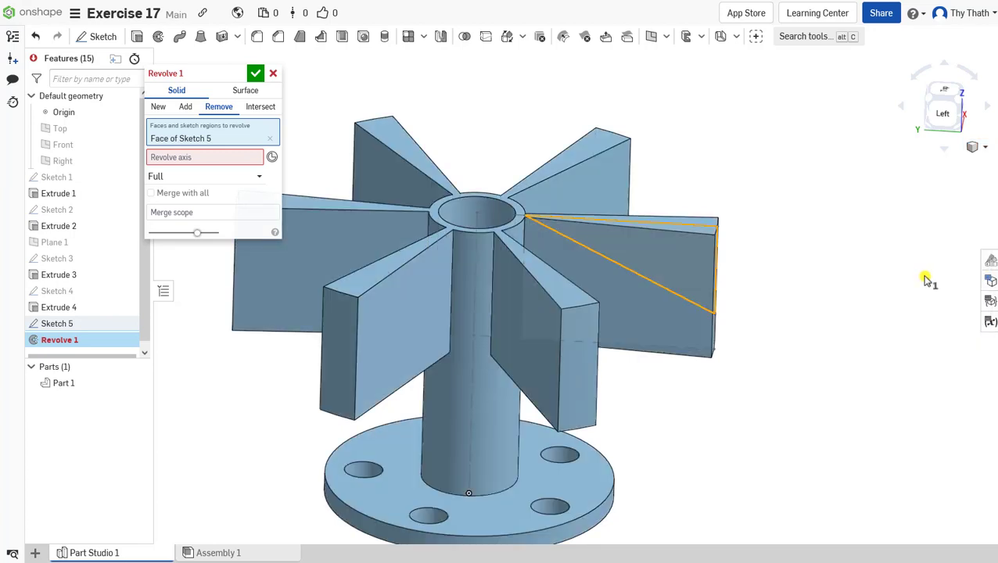
Step: Complete the full revolved cut around the tube's inner cylindrical face, with Part 1 as the merge scope, to slope all six blades
left_click(216, 157)
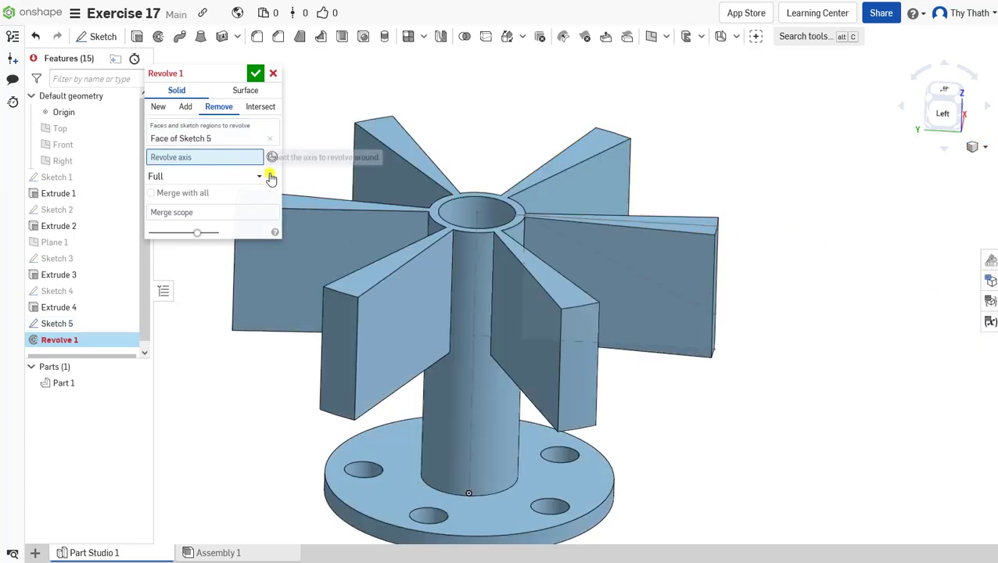
left_click(458, 211)
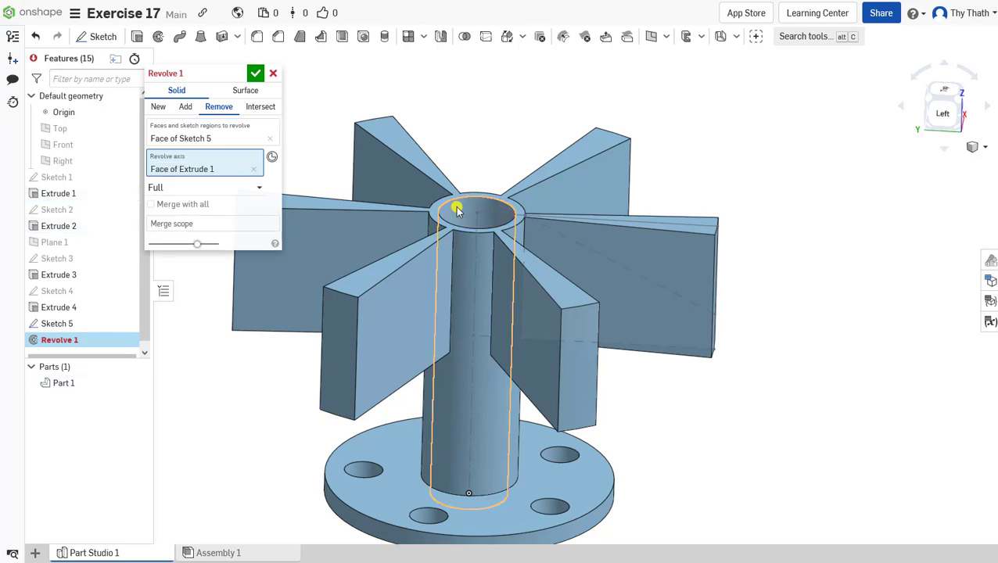
scroll(513, 192, "down", 3)
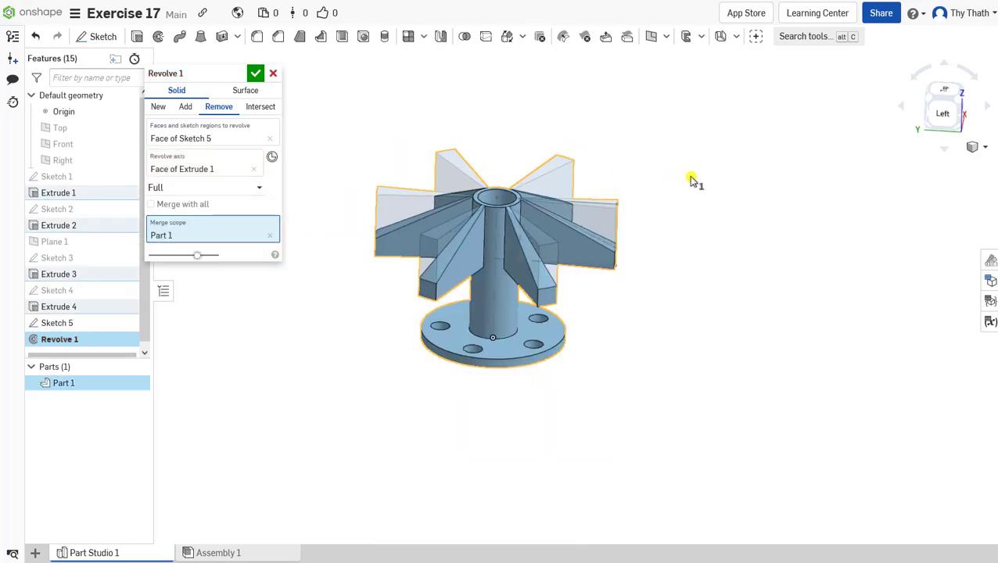
mouse_move(688, 176)
right_mouse_down()
mouse_move(668, 150)
mouse_move(688, 190)
right_mouse_up()
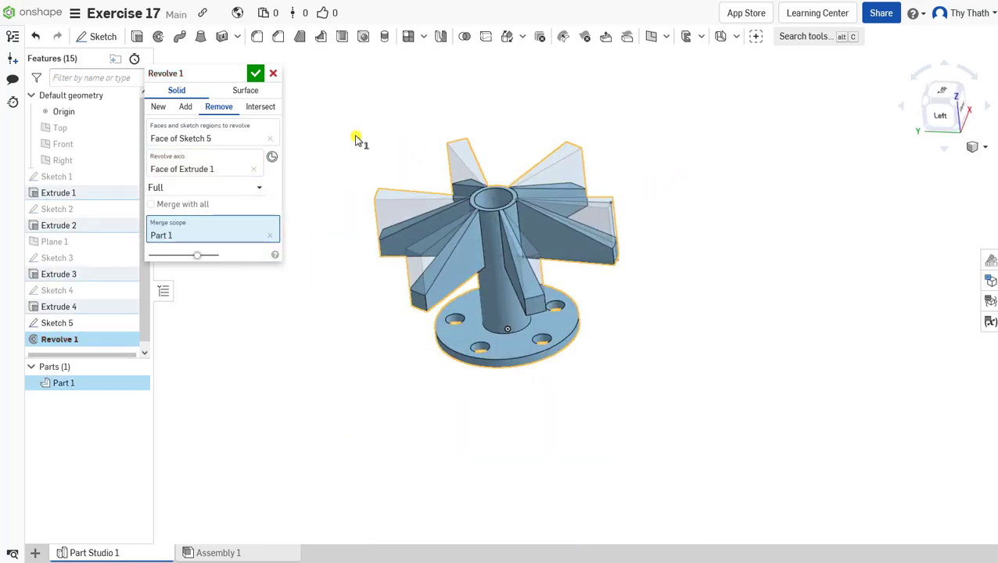
left_click(256, 74)
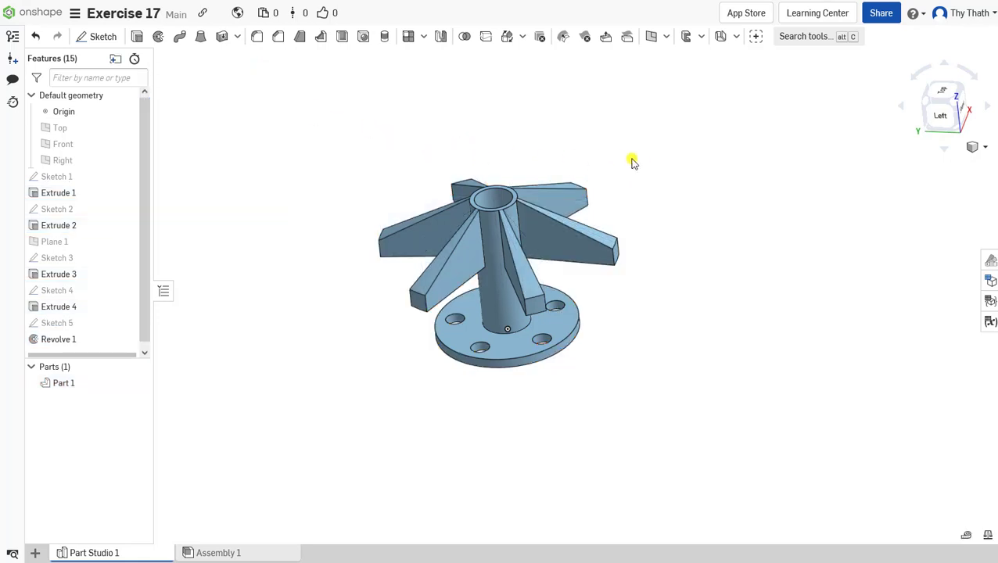
right_click_drag(643, 120, 582, 200)
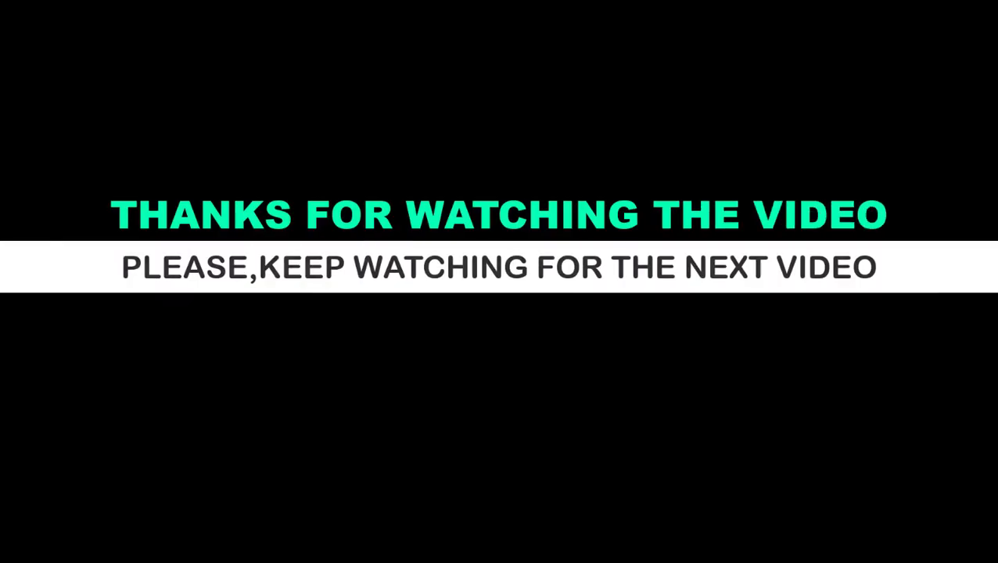